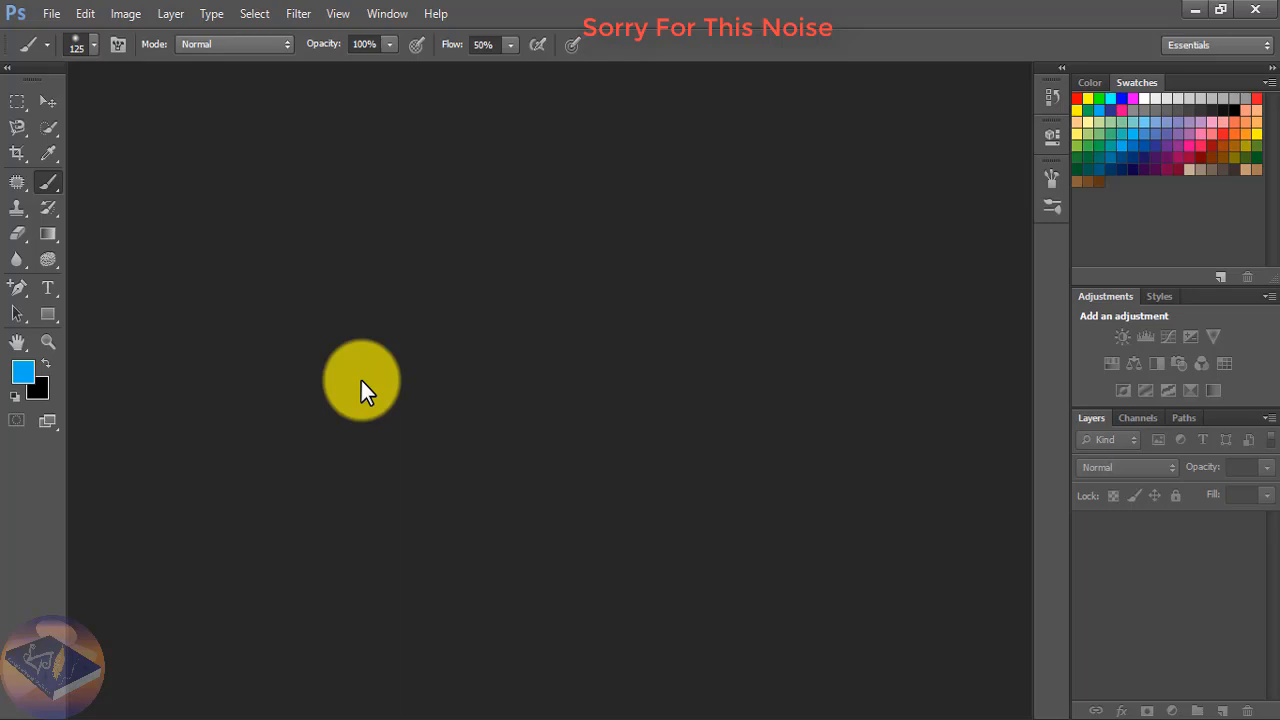
Open 12.jpeg from the New folder image directory in Photoshop
{"action": "left_click", "coordinate": [1193, 10]}
{"action": "left_click_drag", "start_coordinate": [200, 220], "coordinate": [783, 160]}
{"action": "left_click", "coordinate": [782, 152]}
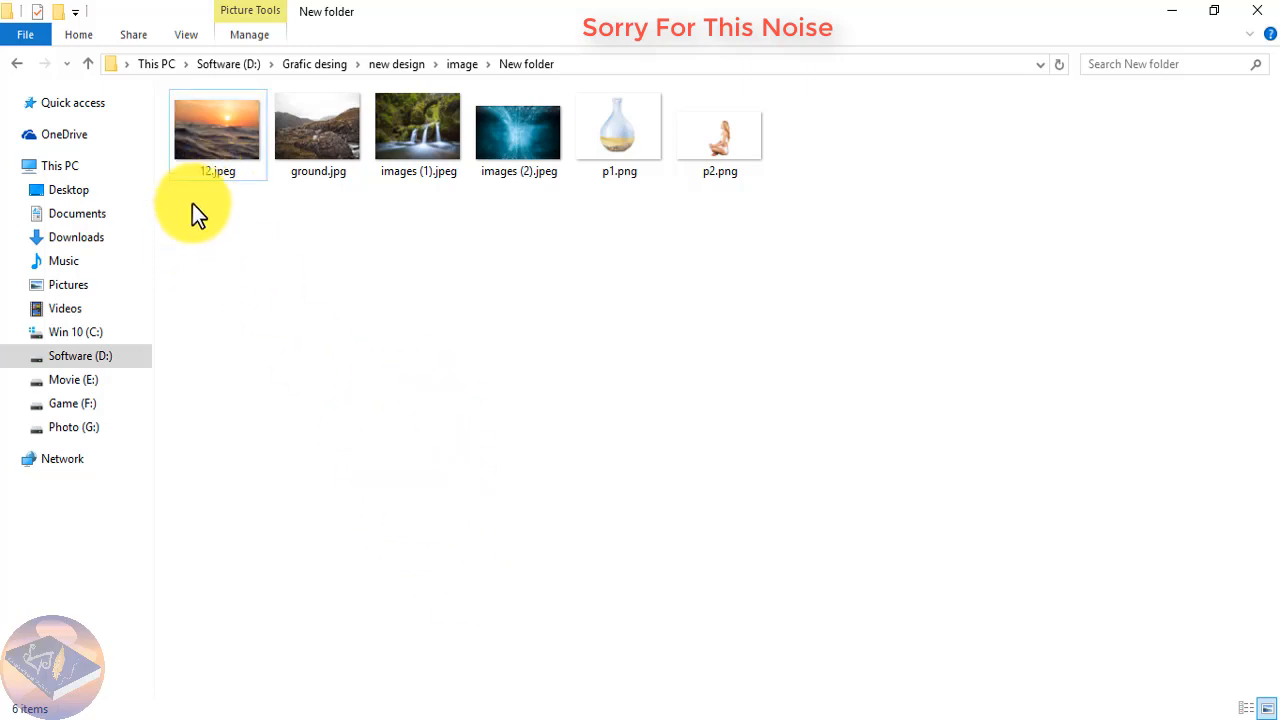
{"action": "left_click_drag", "start_coordinate": [200, 132], "coordinate": [469, 512]}
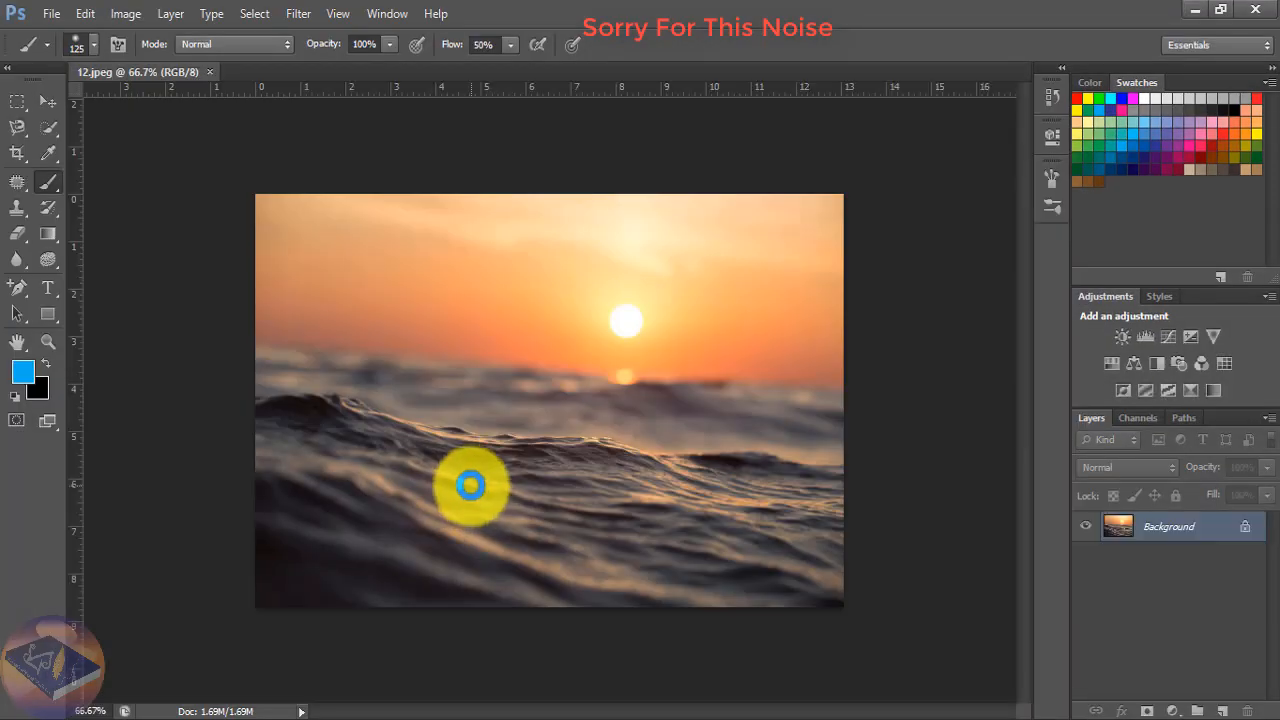
Convert the locked Background to the regular layer Layer 0 and duplicate it, leaving only the duplicate visible
{"action": "left_click", "coordinate": [46, 100]}
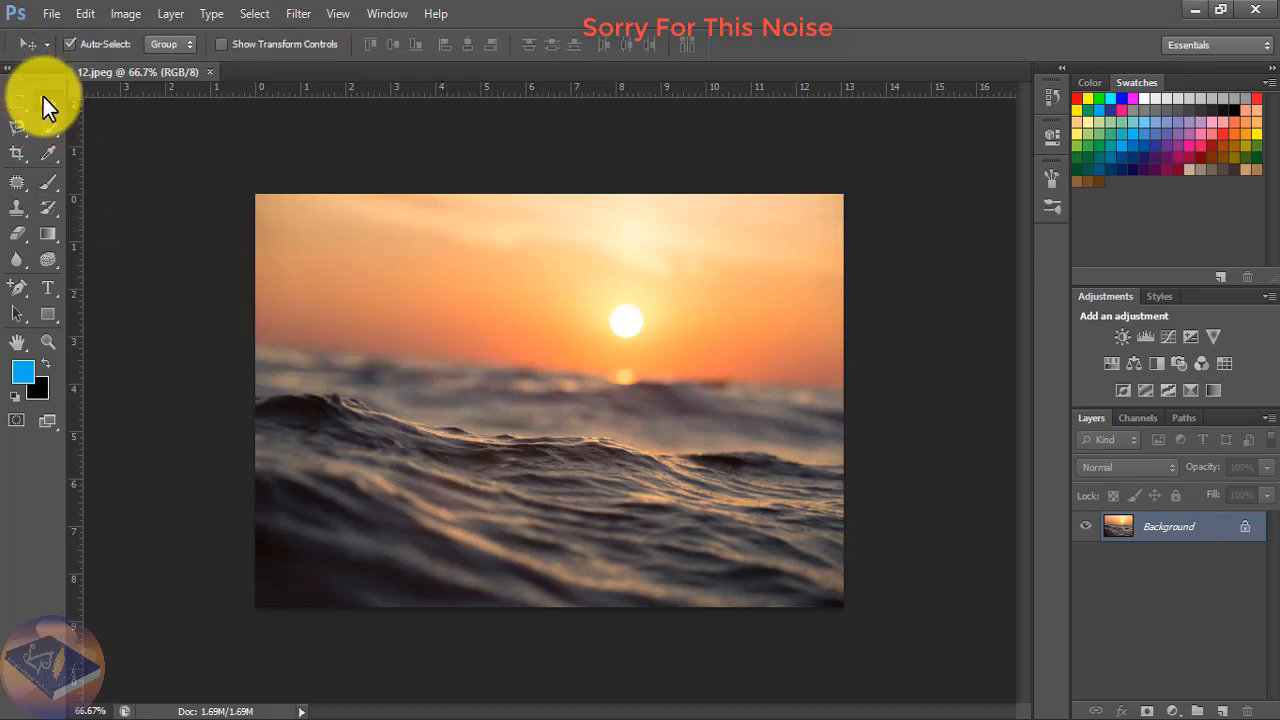
{"action": "double_click", "coordinate": [1157, 532]}
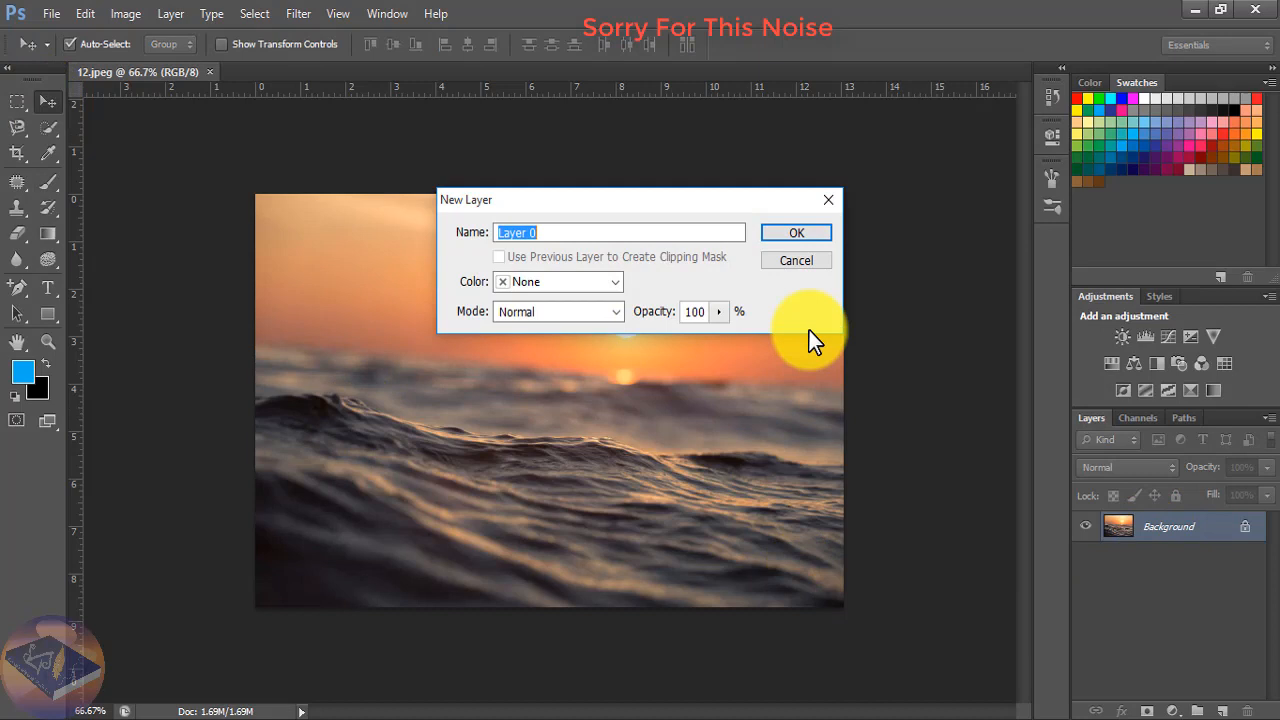
{"action": "left_click", "coordinate": [785, 236]}
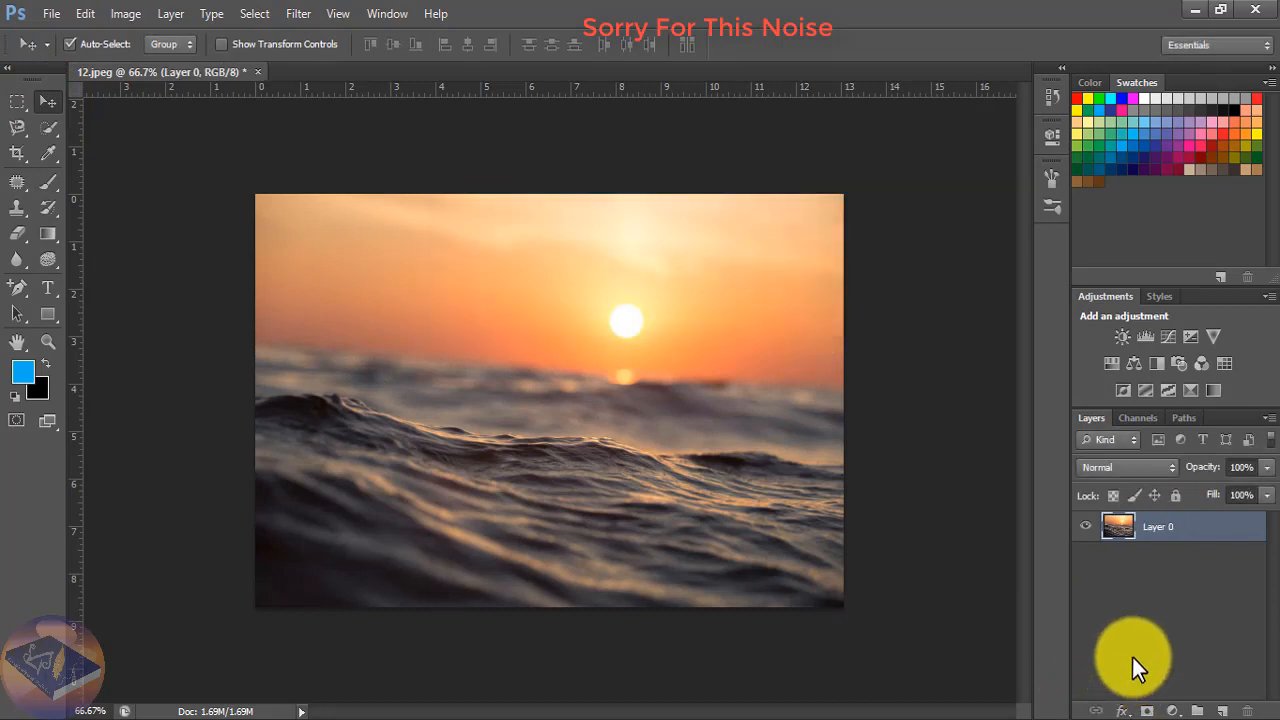
{"action": "key", "text": "ctrl+j"}
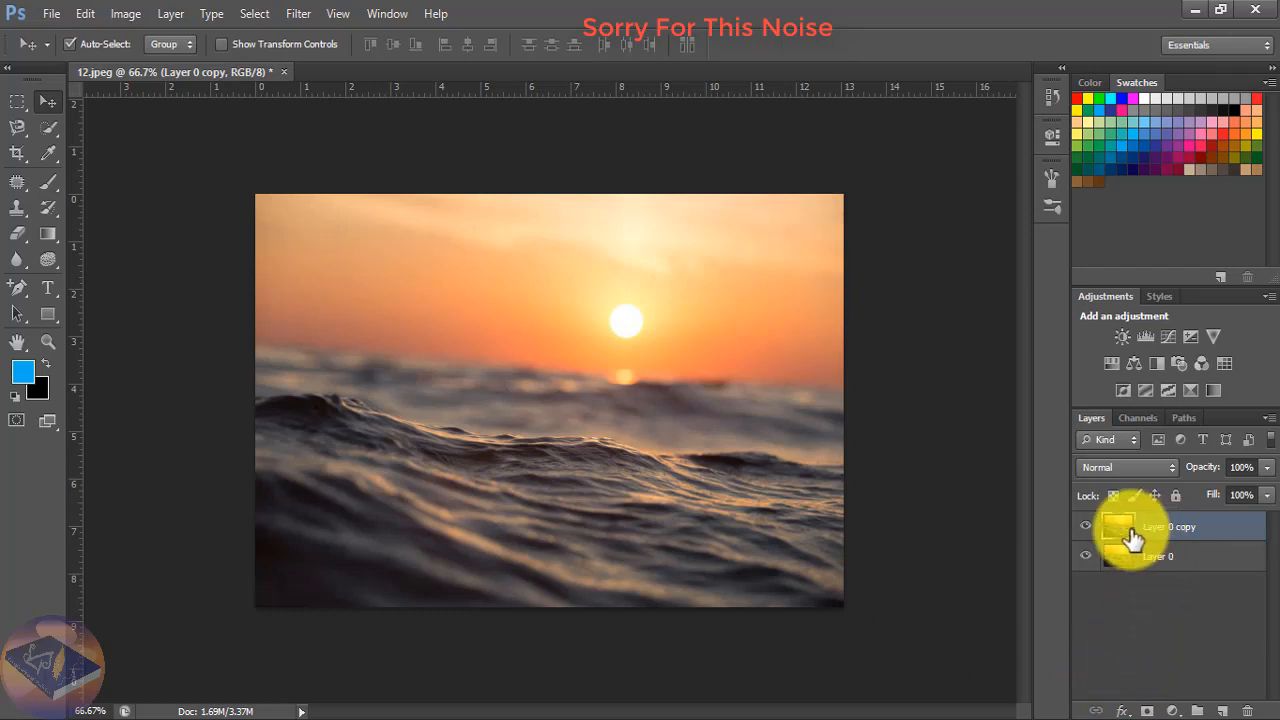
{"action": "left_click", "coordinate": [1085, 556]}
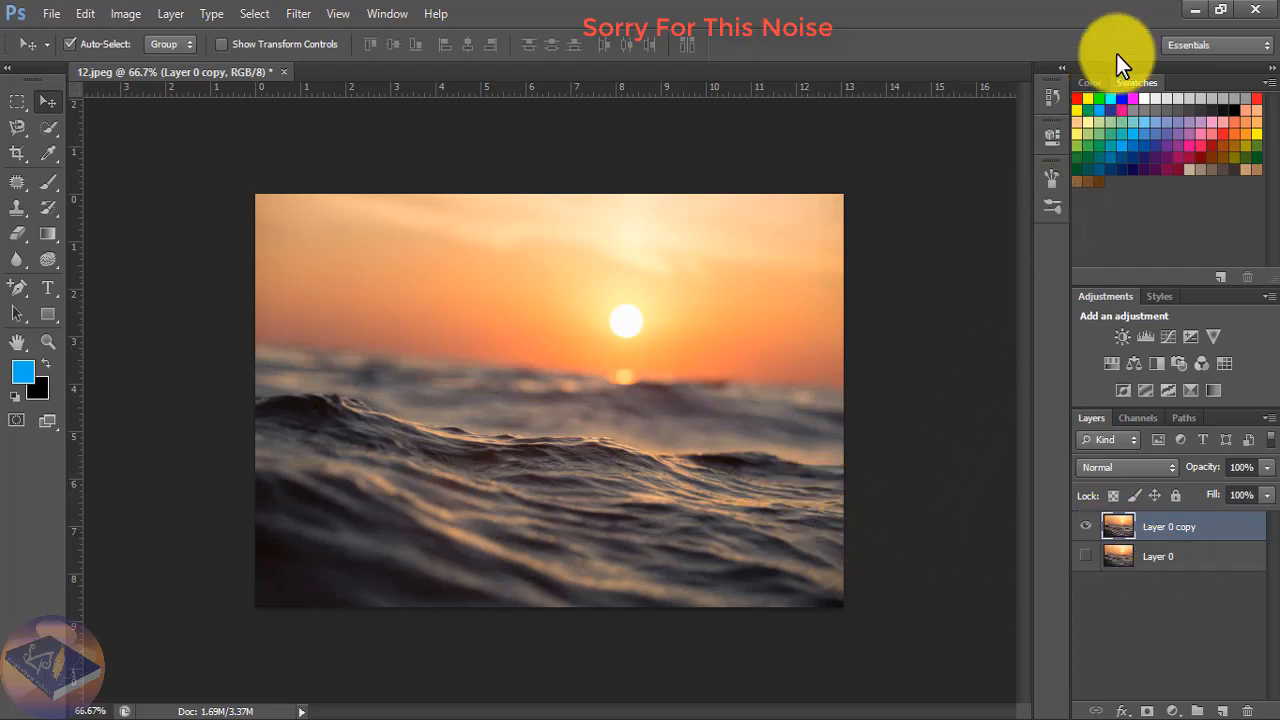
Place ground.jpg into the document, moved down over the water and stretched to about 24.38% width and 21.07% height to span the canvas
{"action": "left_click", "coordinate": [1190, 15]}
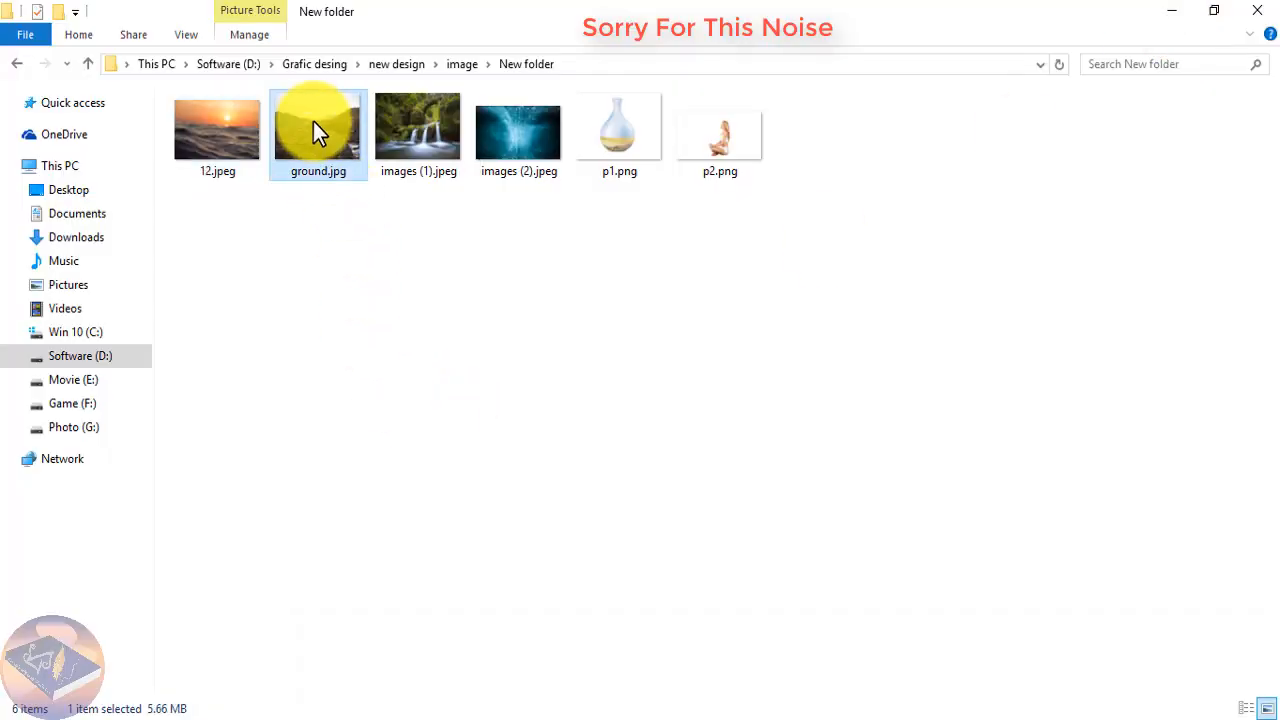
{"action": "left_click_drag", "start_coordinate": [313, 121], "coordinate": [557, 594]}
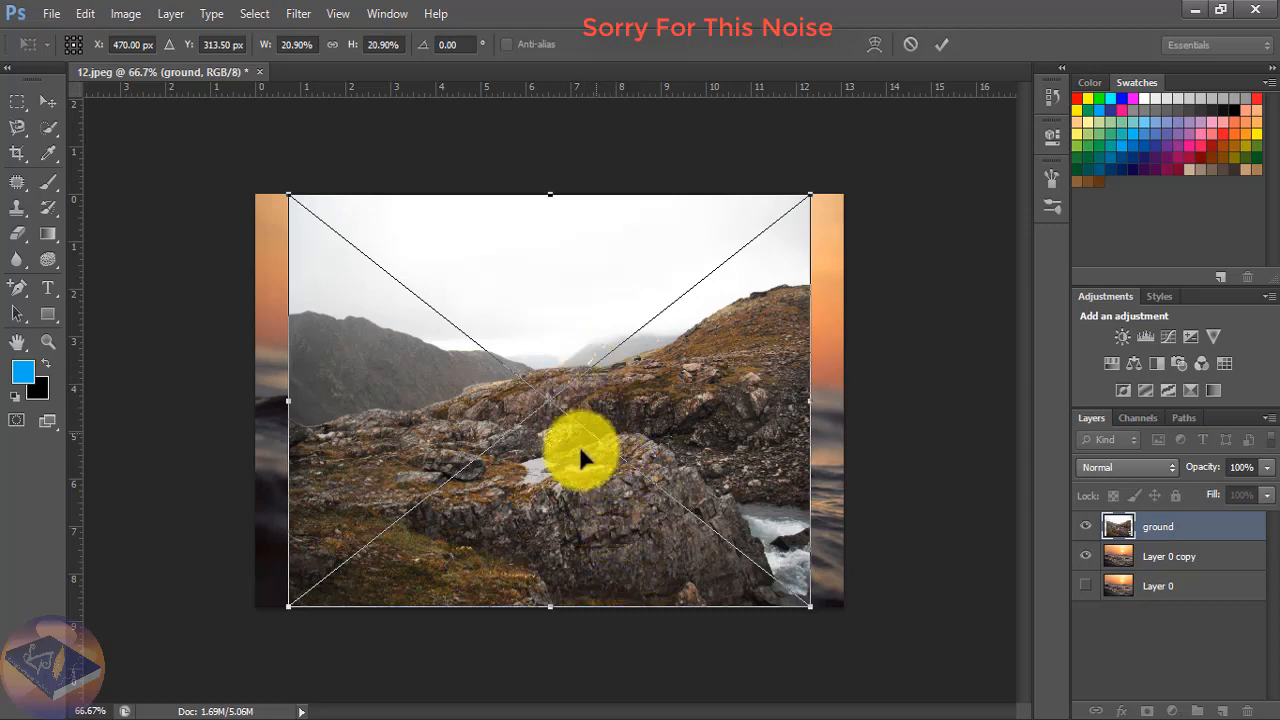
{"action": "left_click_drag", "start_coordinate": [580, 490], "coordinate": [611, 593]}
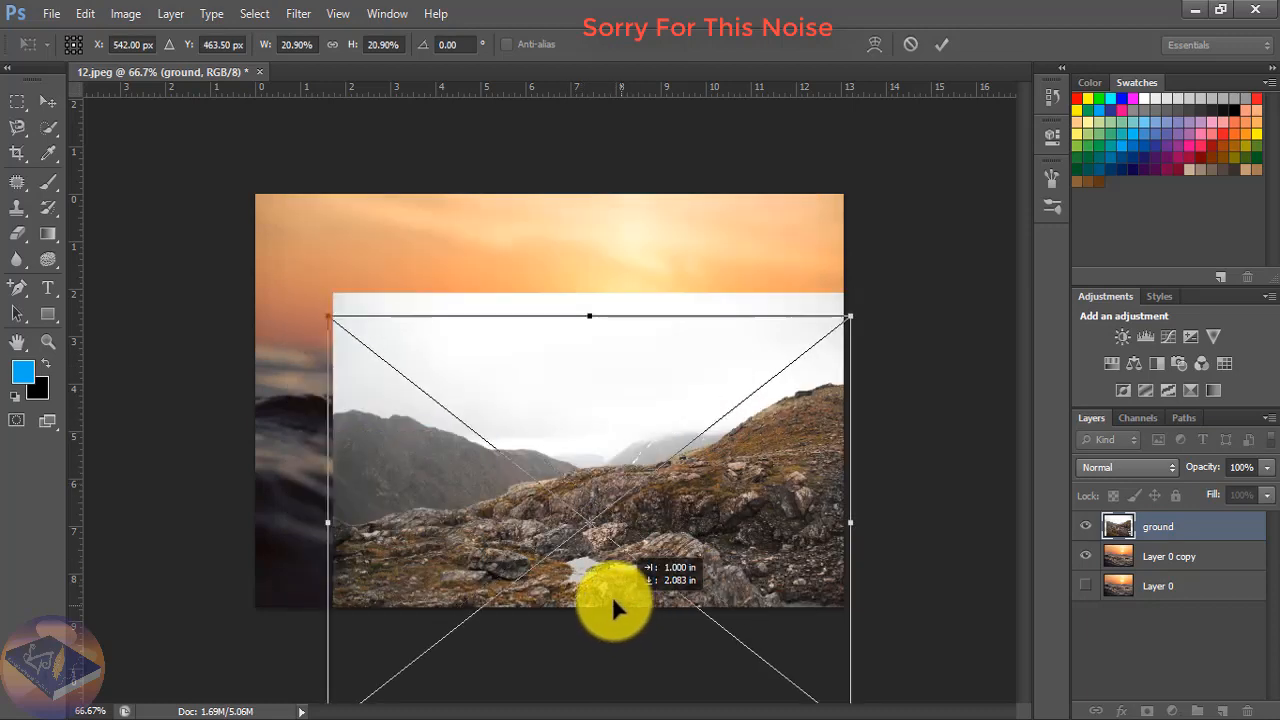
{"action": "left_click_drag", "start_coordinate": [337, 519], "coordinate": [246, 519]}
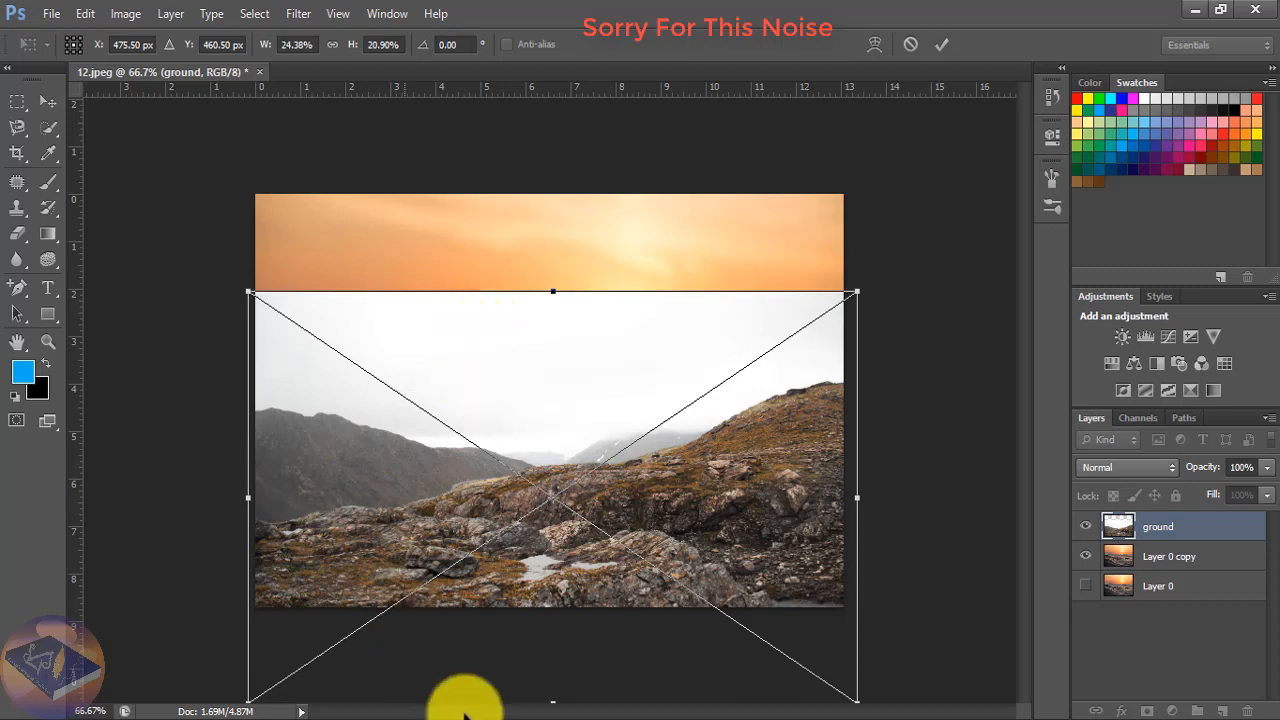
{"action": "left_click_drag", "start_coordinate": [550, 704], "coordinate": [550, 707]}
Fine-position the ground image at 50% opacity, commit the placement and restore the layer's opacity to 100%
{"action": "left_click_drag", "start_coordinate": [1266, 478], "coordinate": [1219, 490]}
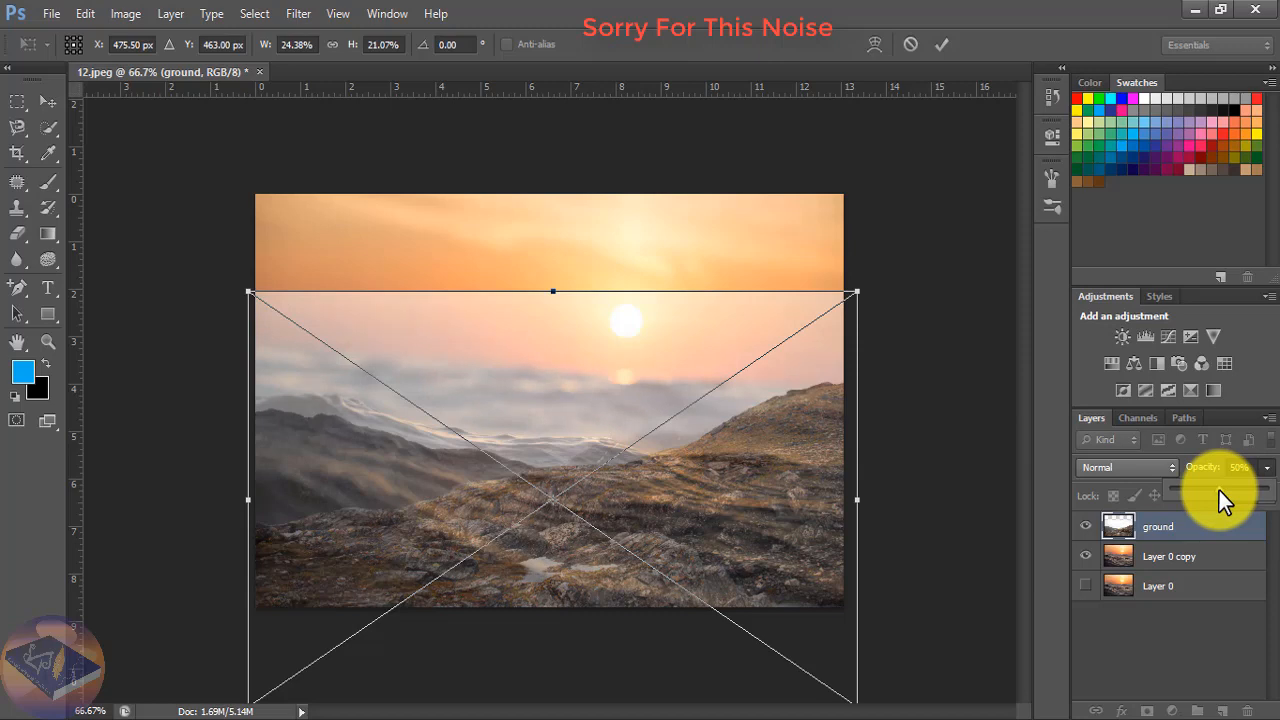
{"action": "left_click_drag", "start_coordinate": [755, 540], "coordinate": [754, 541]}
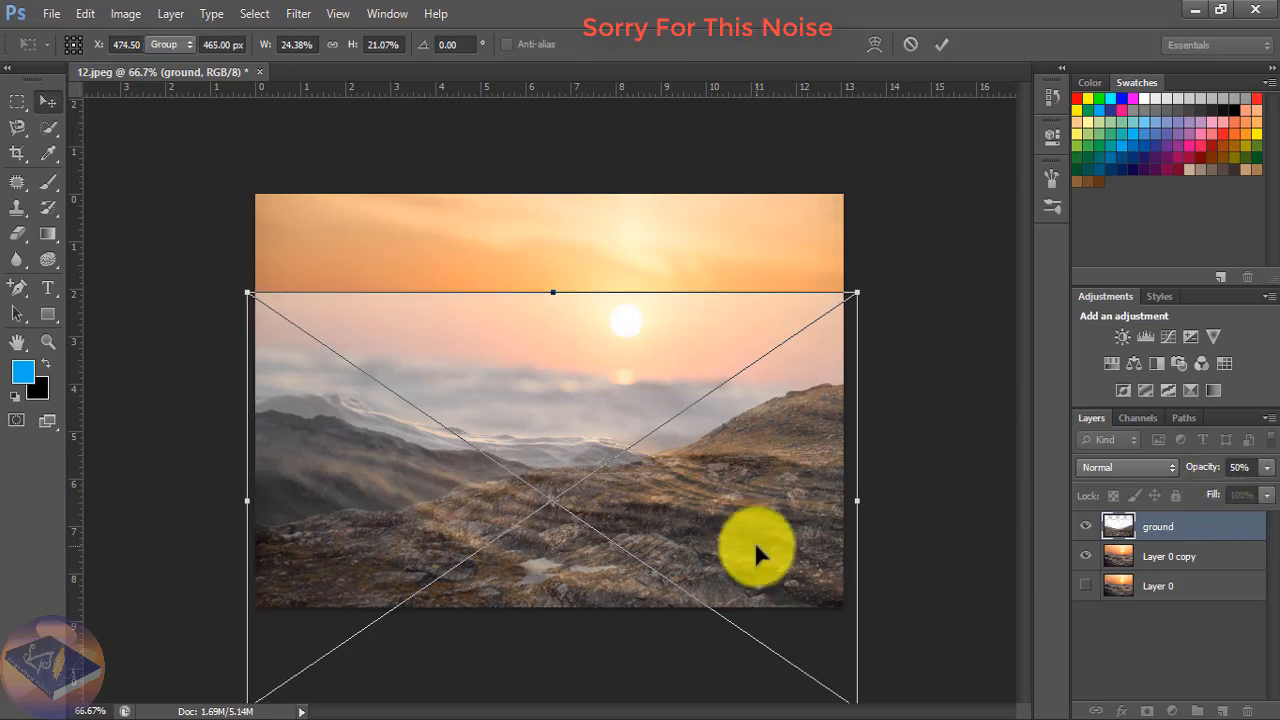
{"action": "double_click", "coordinate": [754, 541]}
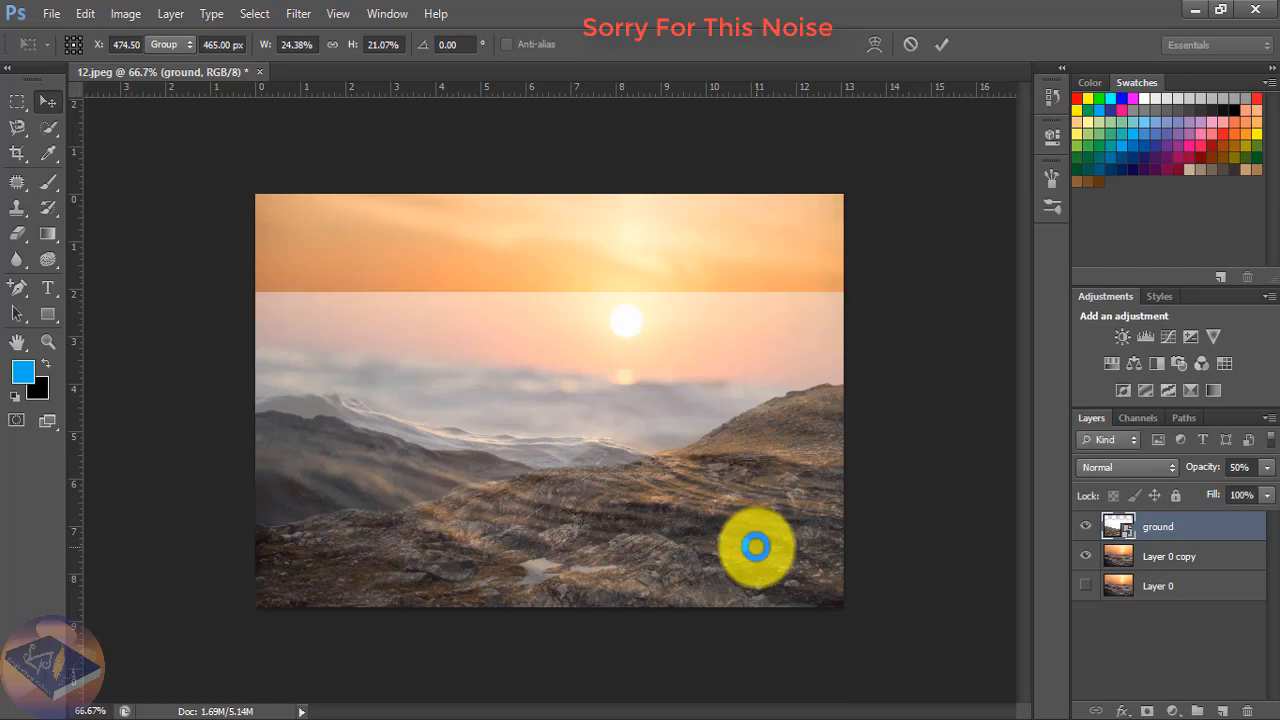
{"action": "left_click", "coordinate": [1266, 468]}
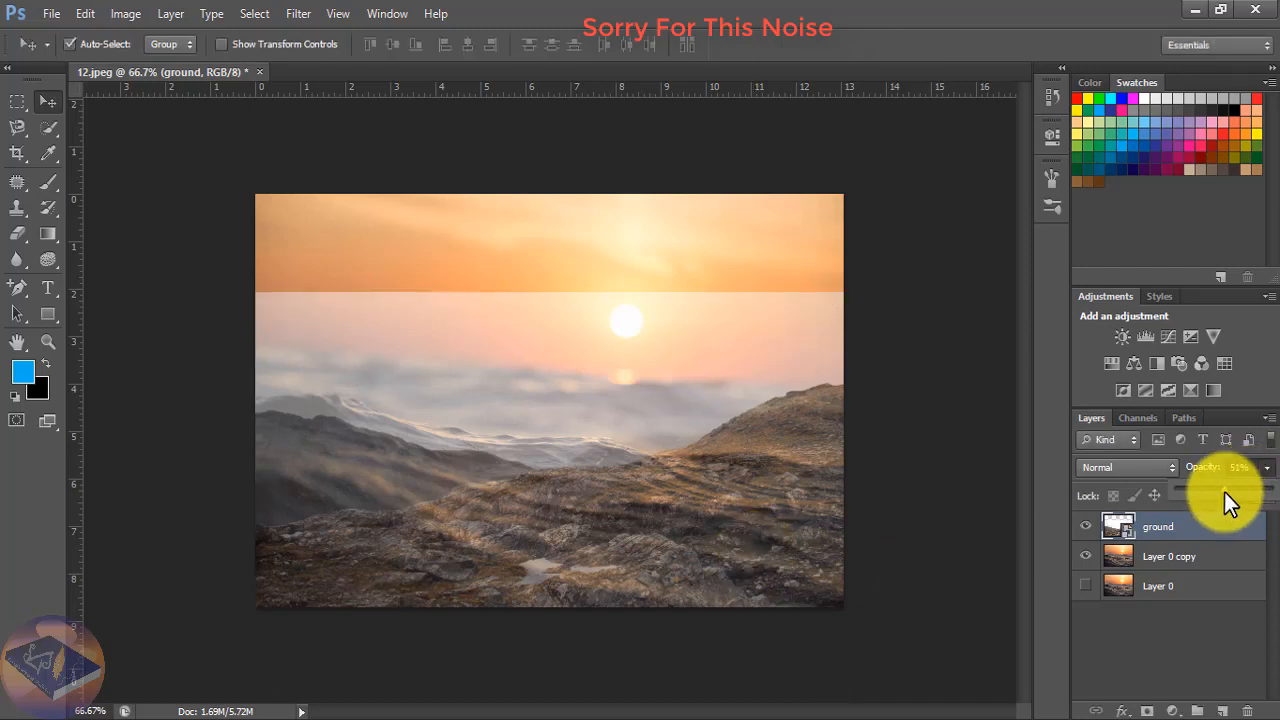
{"action": "left_click_drag", "start_coordinate": [1223, 491], "coordinate": [1262, 492]}
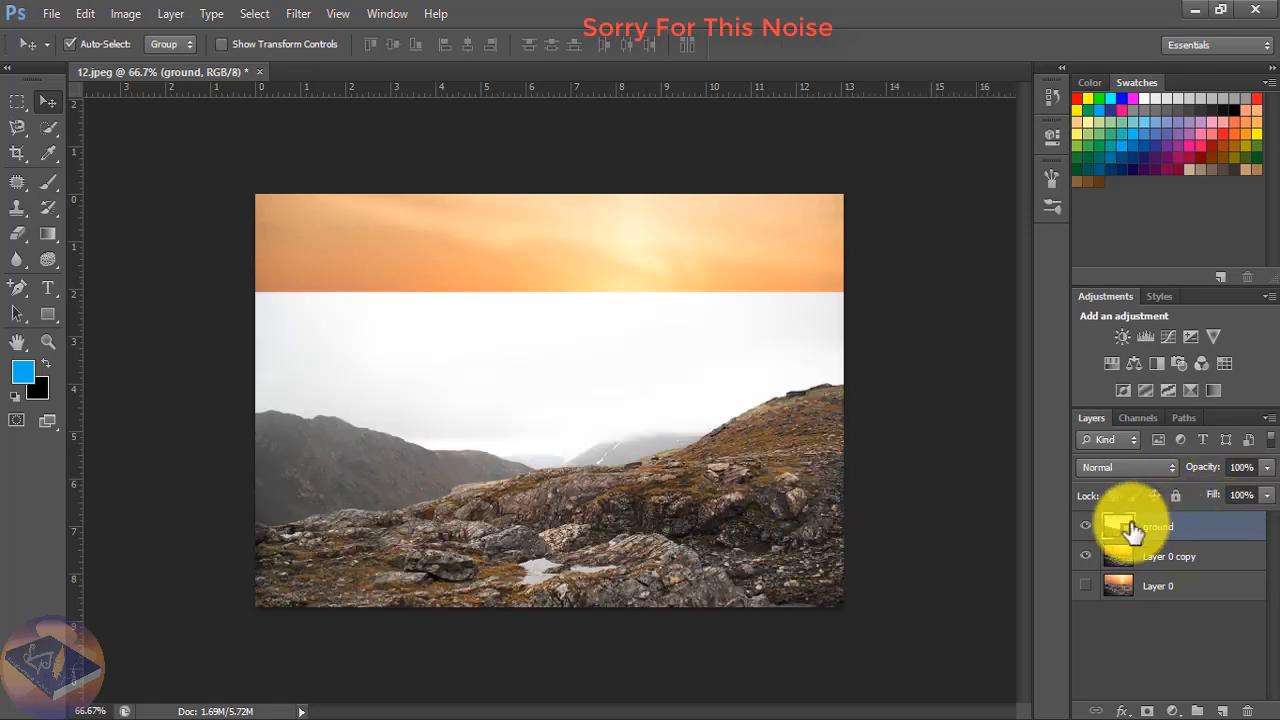
Add a layer mask to the ground layer and paint out its white sky in black with the soft 125 px Brush
{"action": "left_click", "coordinate": [1148, 712]}
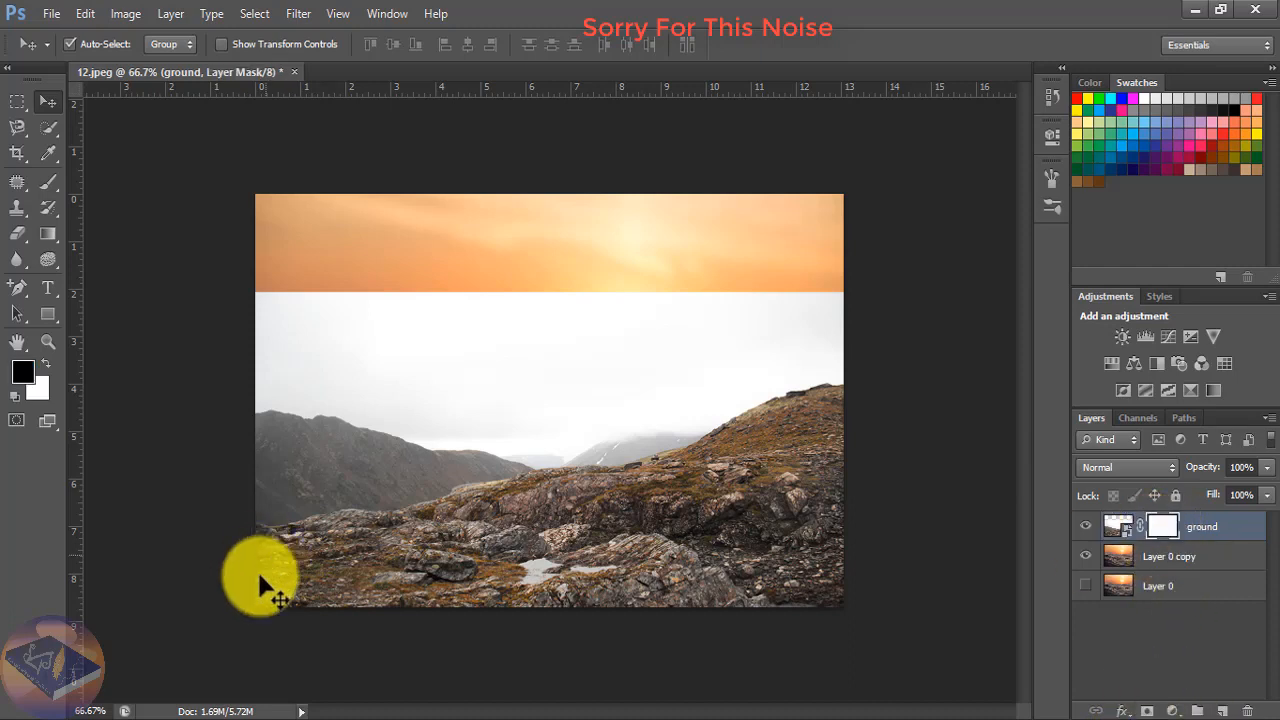
{"action": "left_click", "coordinate": [48, 185]}
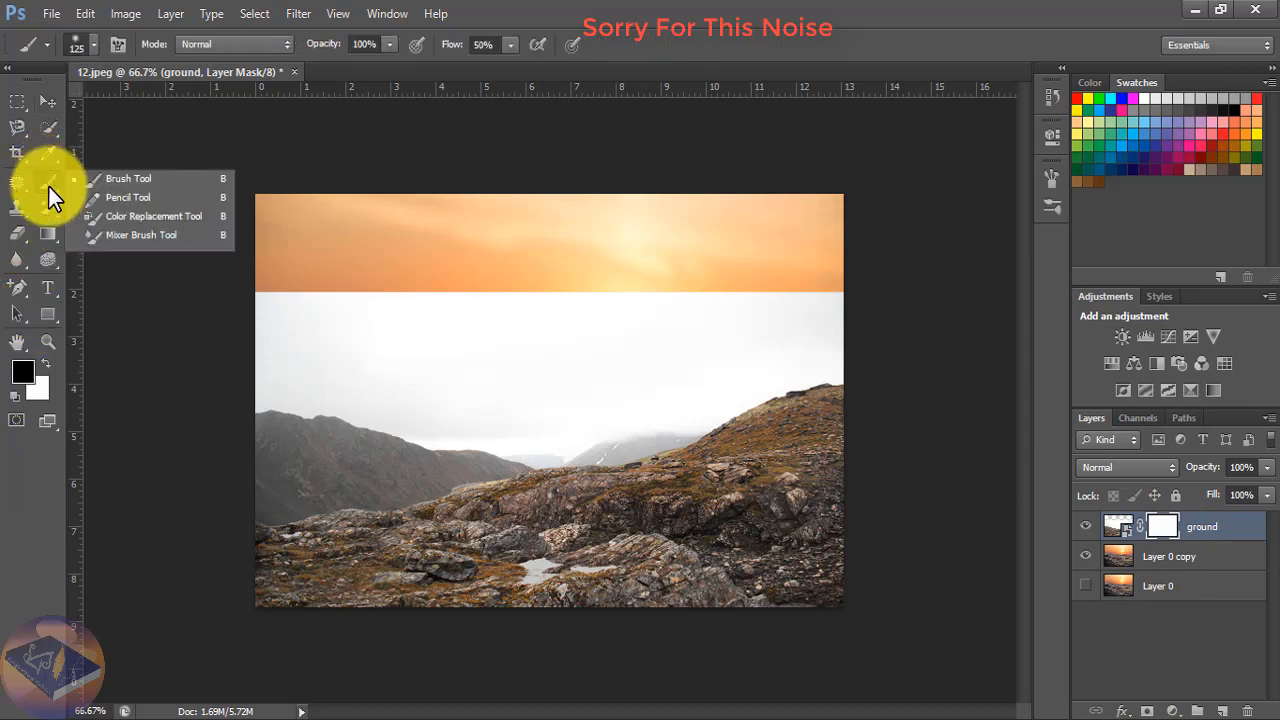
{"action": "left_click", "coordinate": [86, 180]}
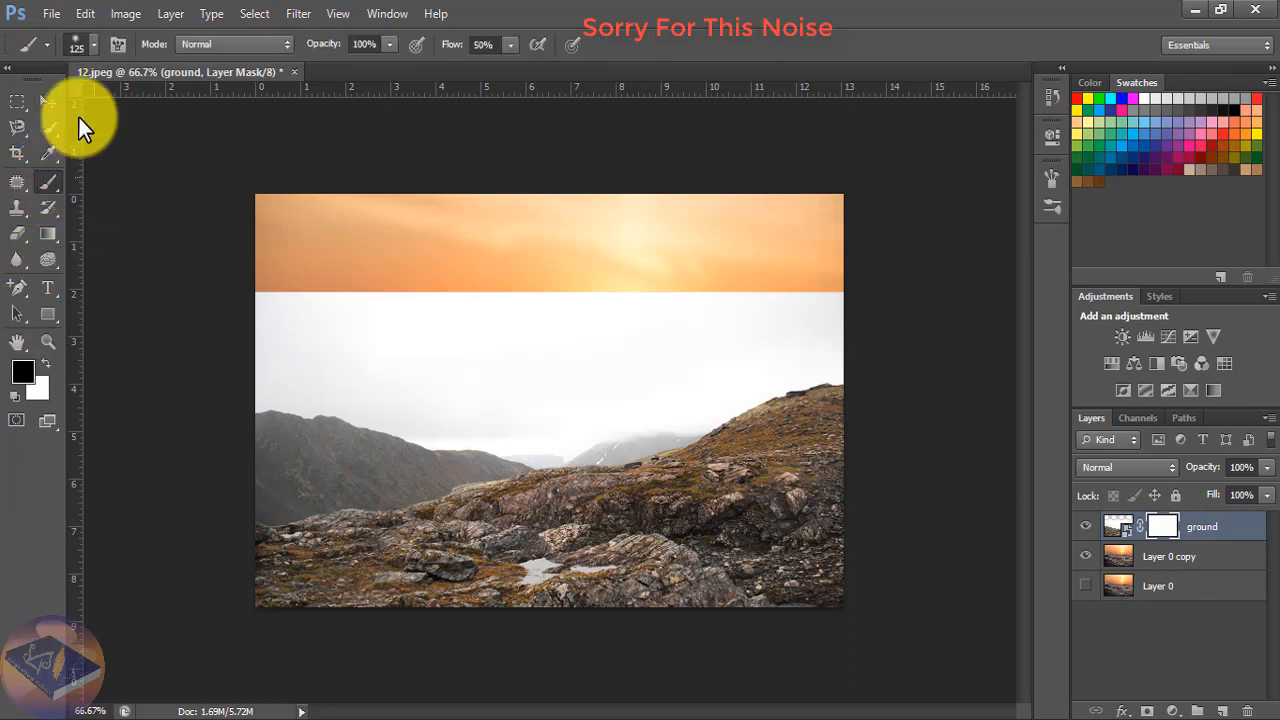
{"action": "left_click", "coordinate": [93, 44]}
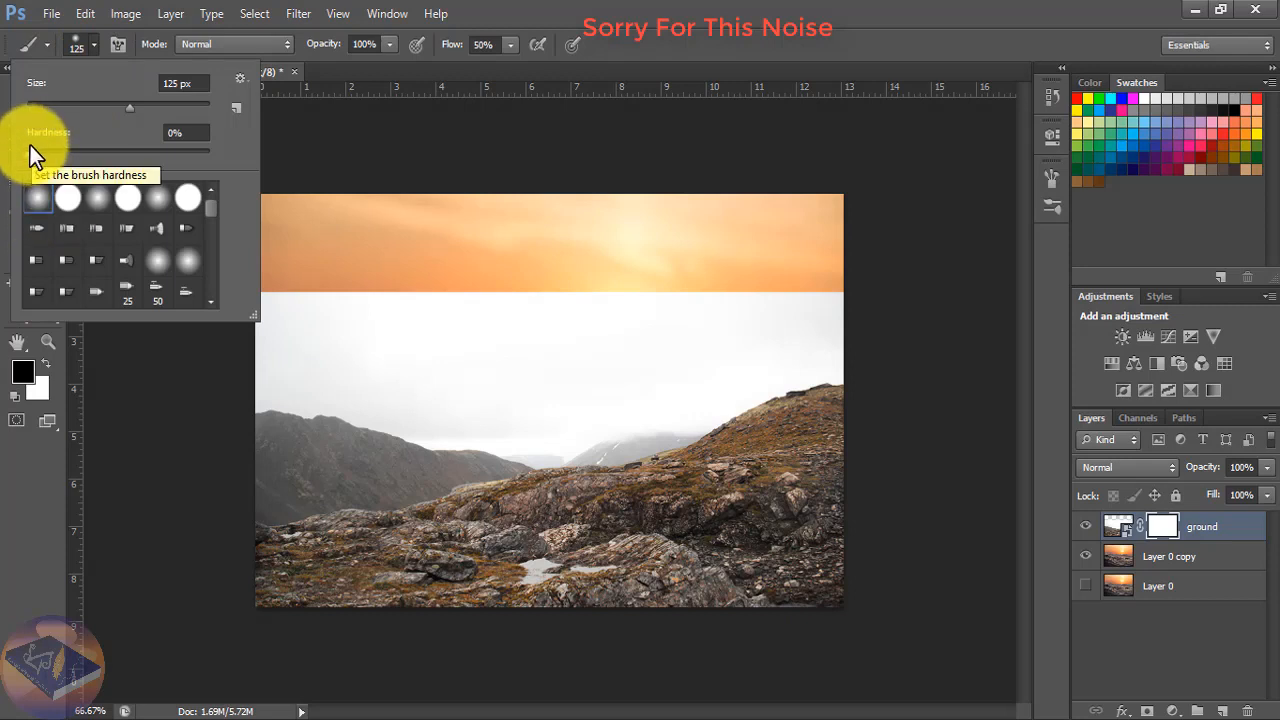
{"action": "left_click", "coordinate": [583, 10]}
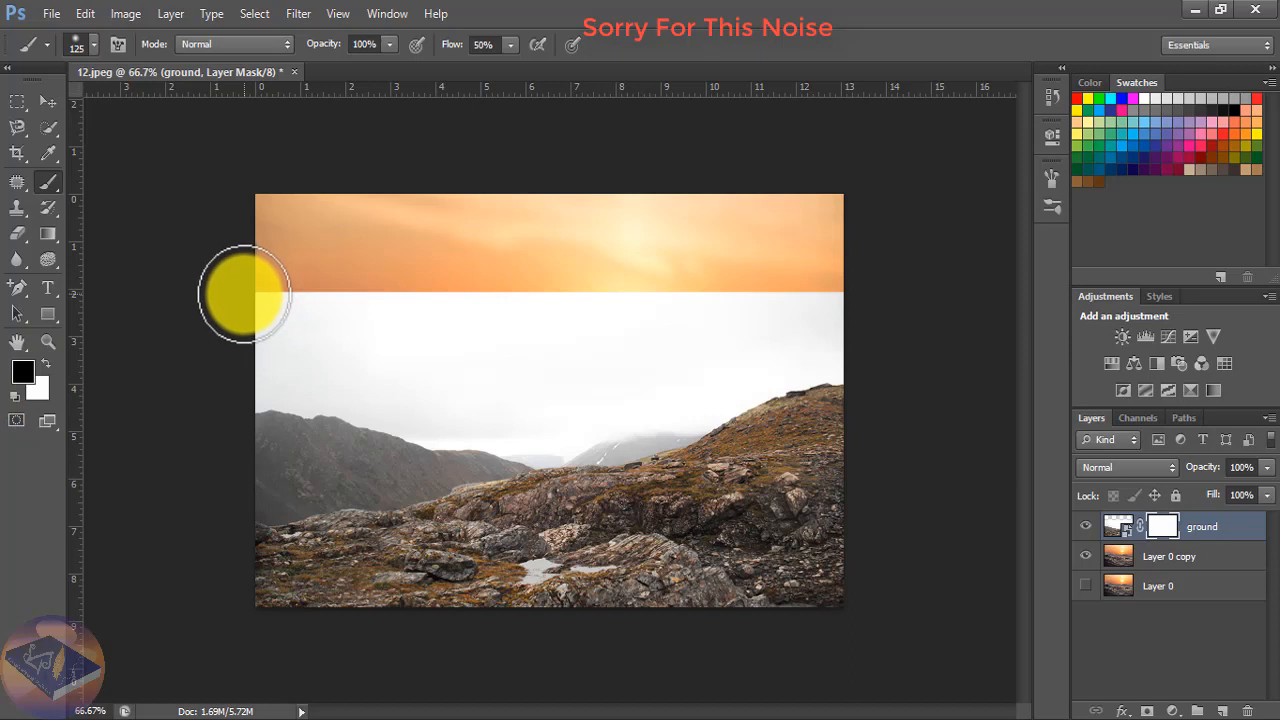
{"action": "mouse_move", "coordinate": [244, 294]}
{"action": "left_mouse_down"}
{"action": "mouse_move", "coordinate": [278, 322]}
{"action": "mouse_move", "coordinate": [319, 312]}
{"action": "mouse_move", "coordinate": [243, 305]}
{"action": "mouse_move", "coordinate": [319, 299]}
{"action": "mouse_move", "coordinate": [265, 375]}
{"action": "mouse_move", "coordinate": [345, 340]}
{"action": "mouse_move", "coordinate": [269, 358]}
{"action": "mouse_move", "coordinate": [291, 324]}
{"action": "mouse_move", "coordinate": [469, 264]}
{"action": "mouse_move", "coordinate": [472, 281]}
{"action": "mouse_move", "coordinate": [443, 296]}
{"action": "mouse_move", "coordinate": [616, 272]}
{"action": "mouse_move", "coordinate": [576, 322]}
{"action": "mouse_move", "coordinate": [842, 267]}
{"action": "mouse_move", "coordinate": [799, 315]}
{"action": "mouse_move", "coordinate": [844, 340]}
{"action": "mouse_move", "coordinate": [825, 349]}
{"action": "mouse_move", "coordinate": [768, 339]}
{"action": "mouse_move", "coordinate": [465, 388]}
{"action": "mouse_move", "coordinate": [404, 382]}
{"action": "mouse_move", "coordinate": [387, 363]}
{"action": "mouse_move", "coordinate": [418, 346]}
{"action": "mouse_move", "coordinate": [278, 384]}
{"action": "mouse_move", "coordinate": [222, 383]}
{"action": "mouse_move", "coordinate": [244, 449]}
{"action": "mouse_move", "coordinate": [348, 402]}
{"action": "mouse_move", "coordinate": [408, 397]}
{"action": "mouse_move", "coordinate": [256, 452]}
{"action": "mouse_move", "coordinate": [293, 336]}
{"action": "mouse_move", "coordinate": [379, 311]}
{"action": "mouse_move", "coordinate": [410, 360]}
{"action": "mouse_move", "coordinate": [542, 338]}
{"action": "mouse_move", "coordinate": [494, 387]}
{"action": "mouse_move", "coordinate": [518, 407]}
{"action": "mouse_move", "coordinate": [461, 424]}
{"action": "mouse_move", "coordinate": [816, 322]}
{"action": "mouse_move", "coordinate": [801, 336]}
{"action": "mouse_move", "coordinate": [831, 343]}
{"action": "left_mouse_up"}
Paint more of the white haze above the right hillside out of the ground layer's mask
{"action": "key", "text": "ctrl+plus"}
{"action": "key", "text": "ctrl+plus"}
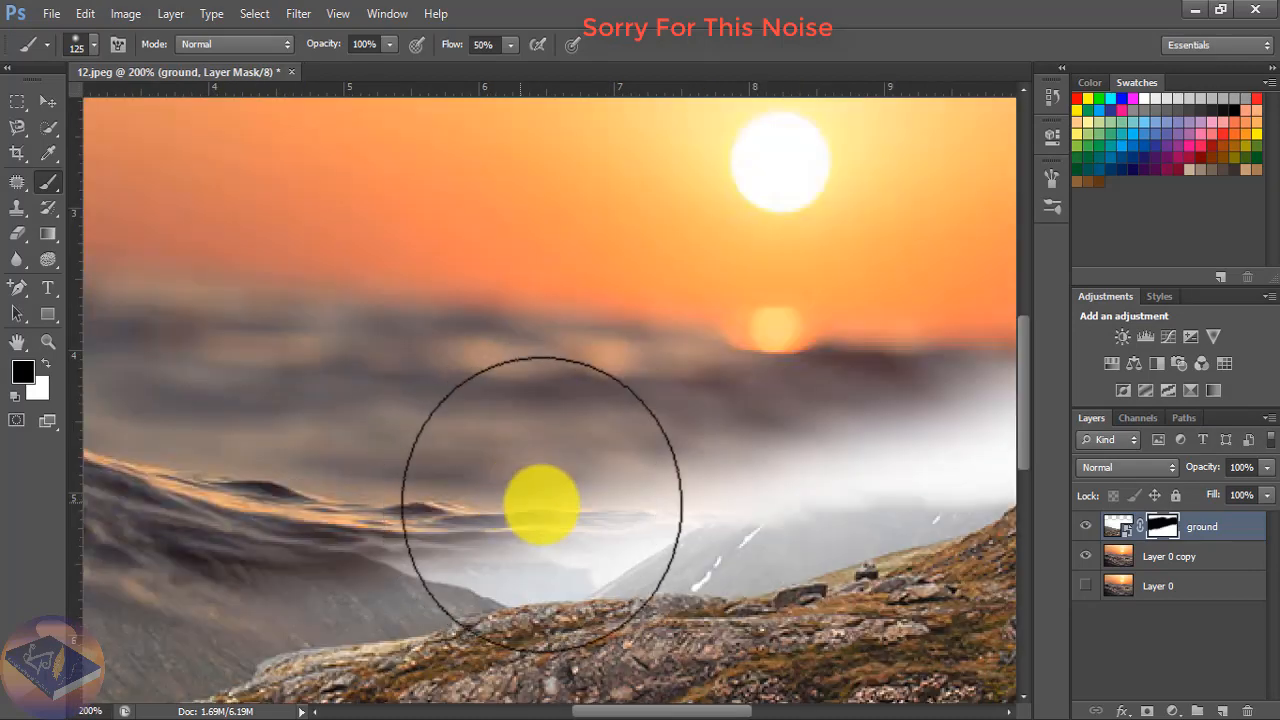
{"action": "mouse_move", "coordinate": [900, 320]}
{"action": "left_mouse_down"}
{"action": "mouse_move", "coordinate": [545, 335]}
{"action": "mouse_move", "coordinate": [851, 264]}
{"action": "mouse_move", "coordinate": [594, 289]}
{"action": "mouse_move", "coordinate": [300, 286]}
{"action": "mouse_move", "coordinate": [263, 172]}
{"action": "mouse_move", "coordinate": [189, 391]}
{"action": "mouse_move", "coordinate": [206, 317]}
{"action": "mouse_move", "coordinate": [211, 443]}
{"action": "mouse_move", "coordinate": [235, 467]}
{"action": "mouse_move", "coordinate": [349, 429]}
{"action": "mouse_move", "coordinate": [394, 429]}
{"action": "mouse_move", "coordinate": [480, 371]}
{"action": "mouse_move", "coordinate": [629, 314]}
{"action": "mouse_move", "coordinate": [884, 271]}
{"action": "mouse_move", "coordinate": [664, 277]}
{"action": "left_mouse_up"}
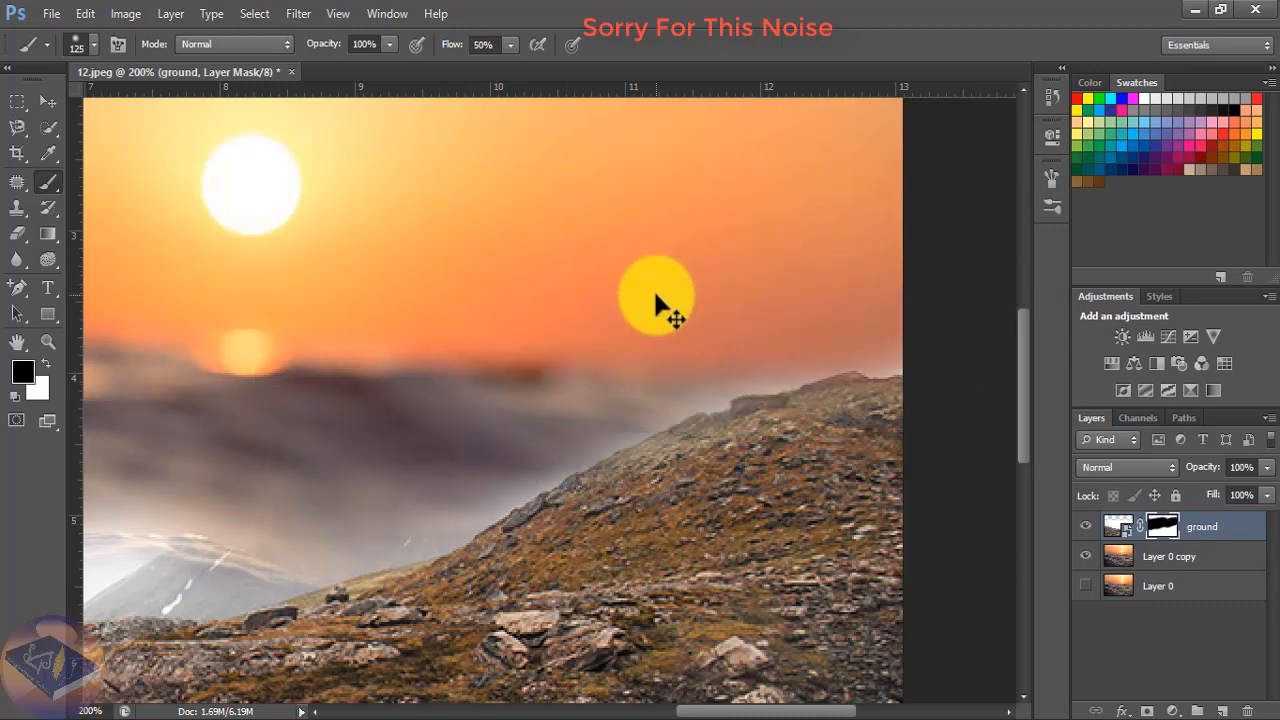
{"action": "key", "text": "ctrl+minus"}
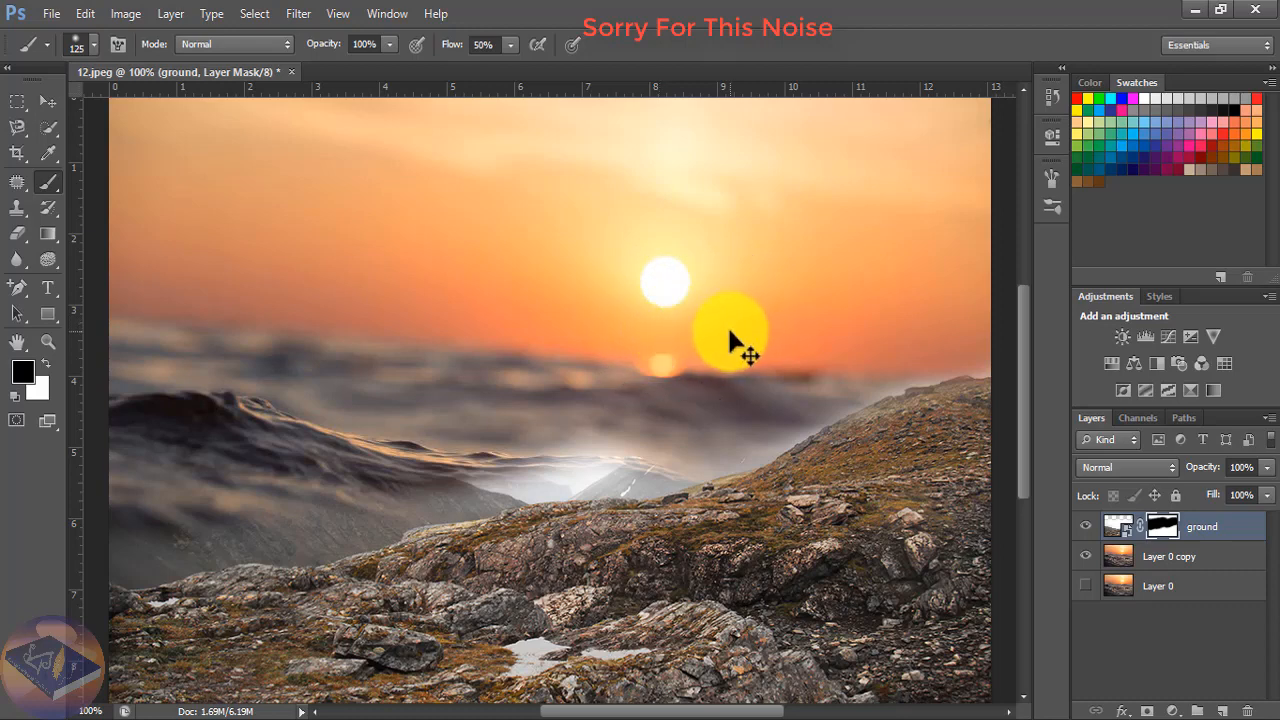
{"action": "key", "text": "ctrl+plus"}
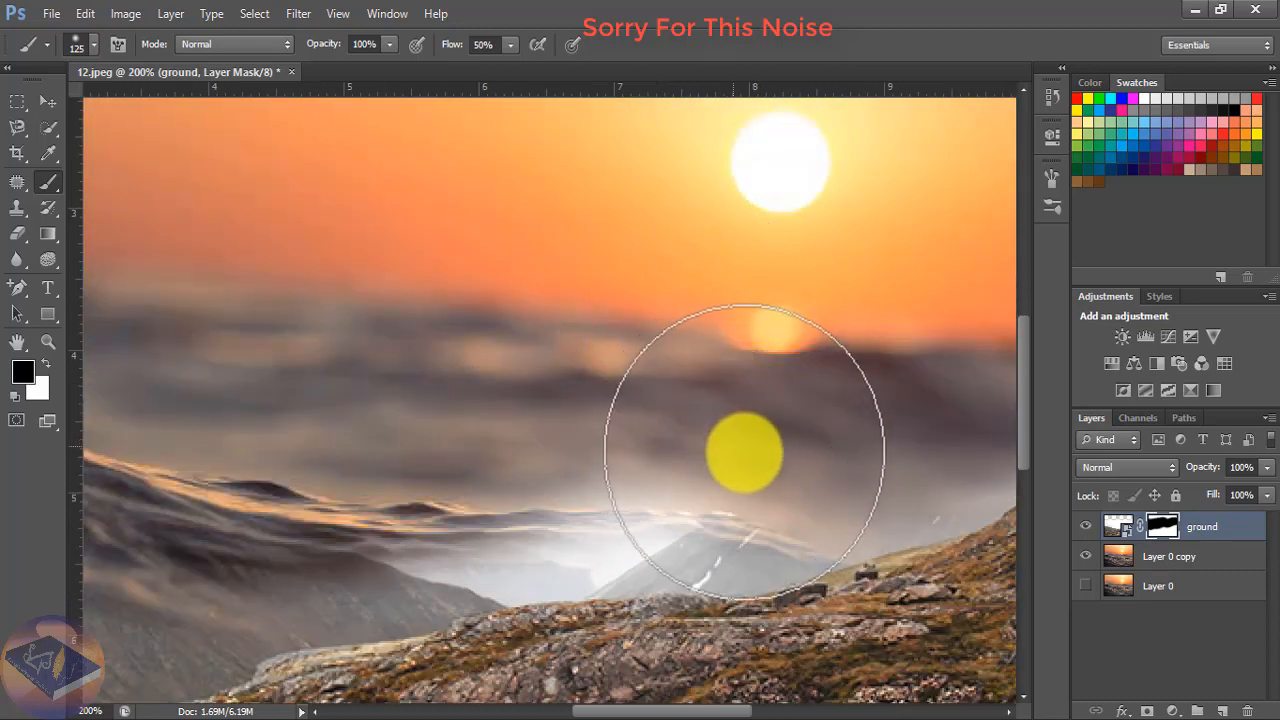
Reduce the brush to 60 px and mask out the haze around the distant mountain and along the right hillside's ridge
{"action": "key", "text": "bracketleft"}
{"action": "key", "text": "bracketleft"}
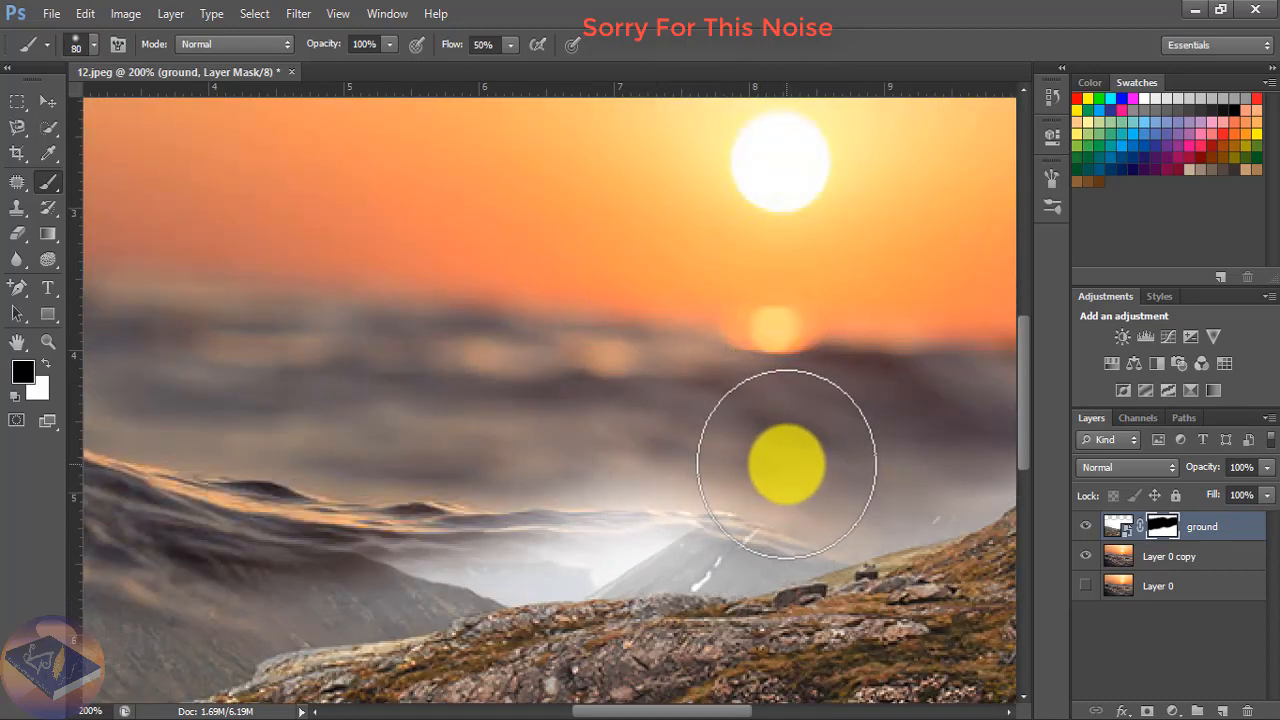
{"action": "key", "text": "bracketleft"}
{"action": "key", "text": "bracketleft"}
{"action": "left_click_drag", "start_coordinate": [690, 531], "coordinate": [460, 537]}
{"action": "left_click_drag", "start_coordinate": [857, 514], "coordinate": [700, 540]}
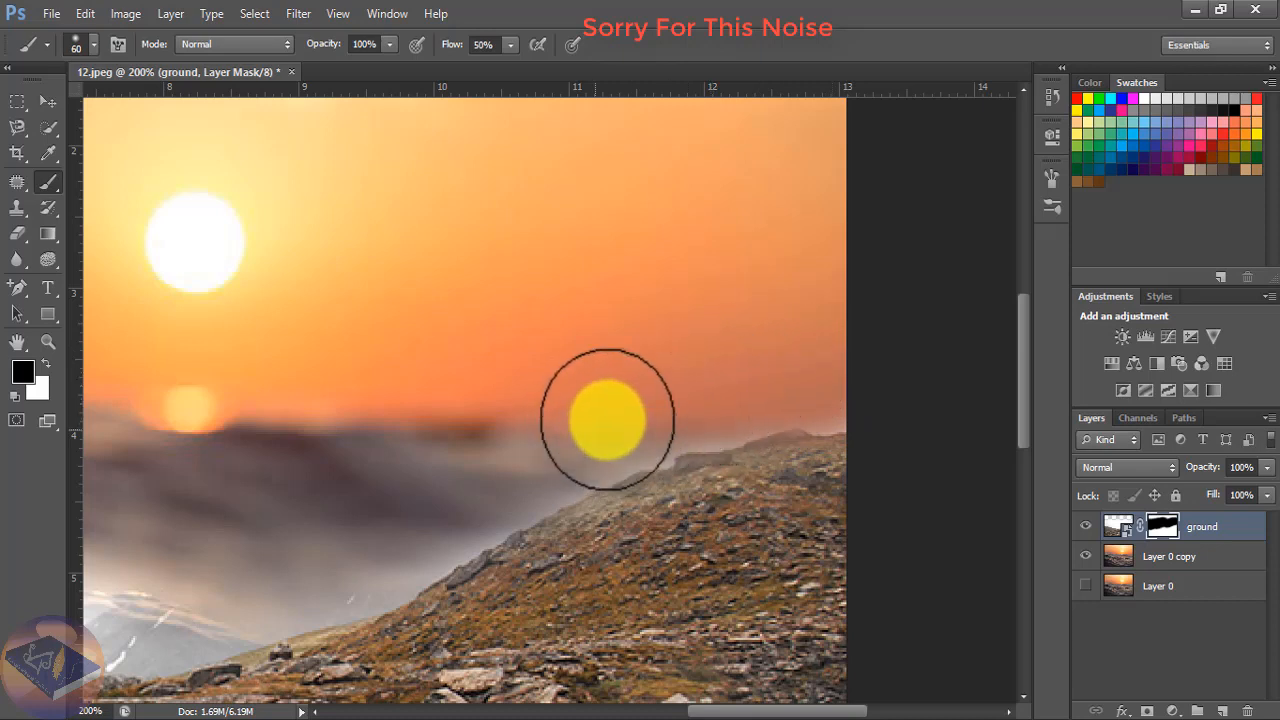
{"action": "mouse_move", "coordinate": [630, 422]}
{"action": "left_mouse_down"}
{"action": "mouse_move", "coordinate": [528, 460]}
{"action": "mouse_move", "coordinate": [372, 548]}
{"action": "left_mouse_up"}
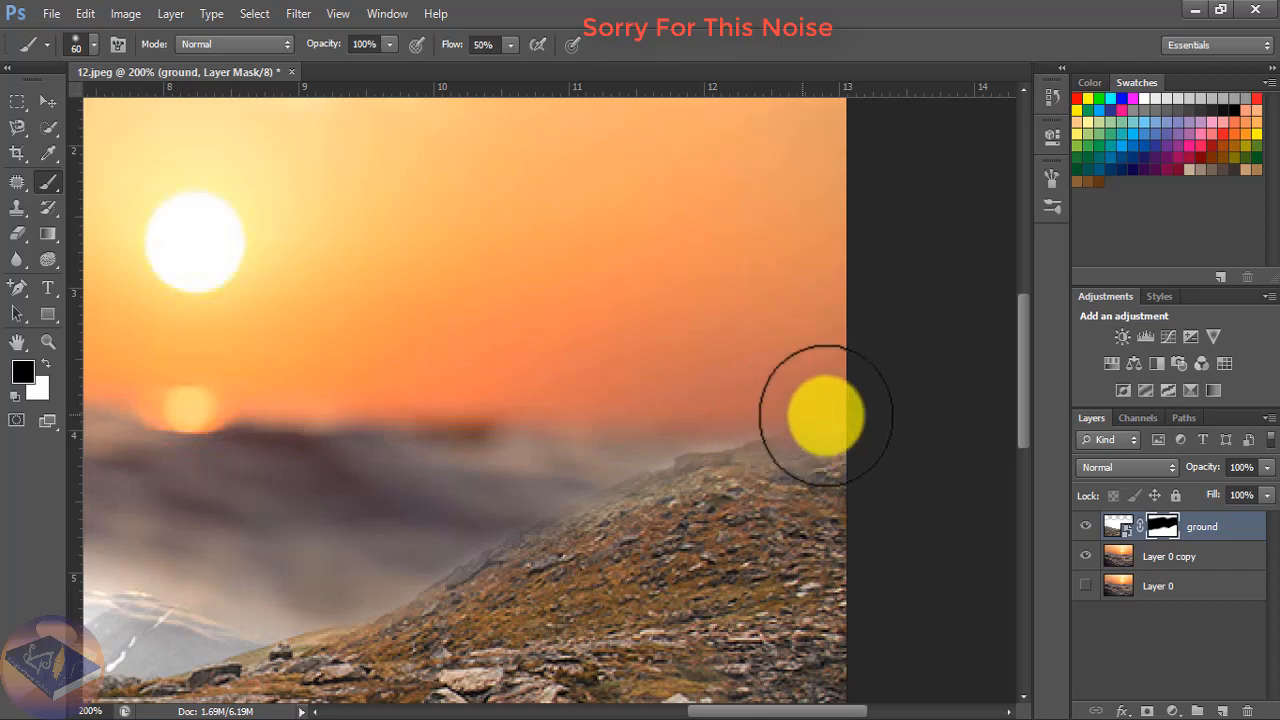
{"action": "mouse_move", "coordinate": [825, 415]}
{"action": "left_mouse_down"}
{"action": "mouse_move", "coordinate": [823, 482]}
{"action": "mouse_move", "coordinate": [820, 409]}
{"action": "left_mouse_up"}
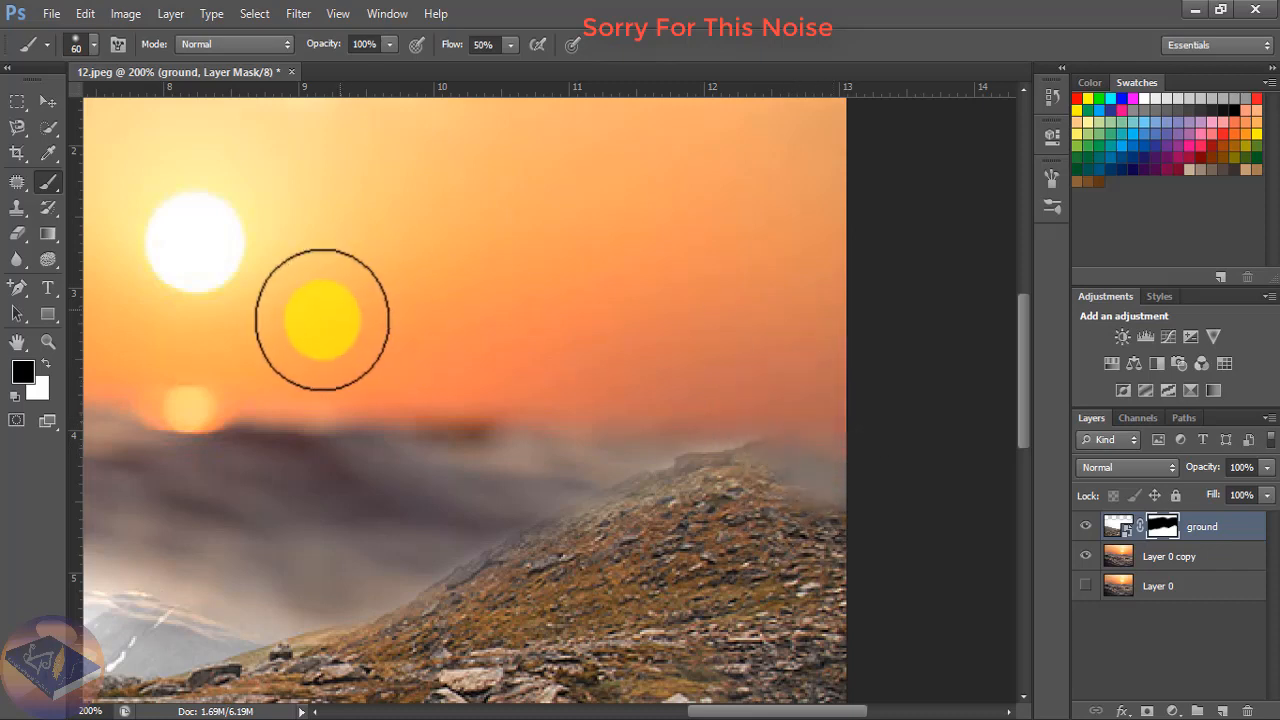
Restore the hidden hilltop at the canvas's right edge by painting the mask with white
{"action": "left_click", "coordinate": [45, 366]}
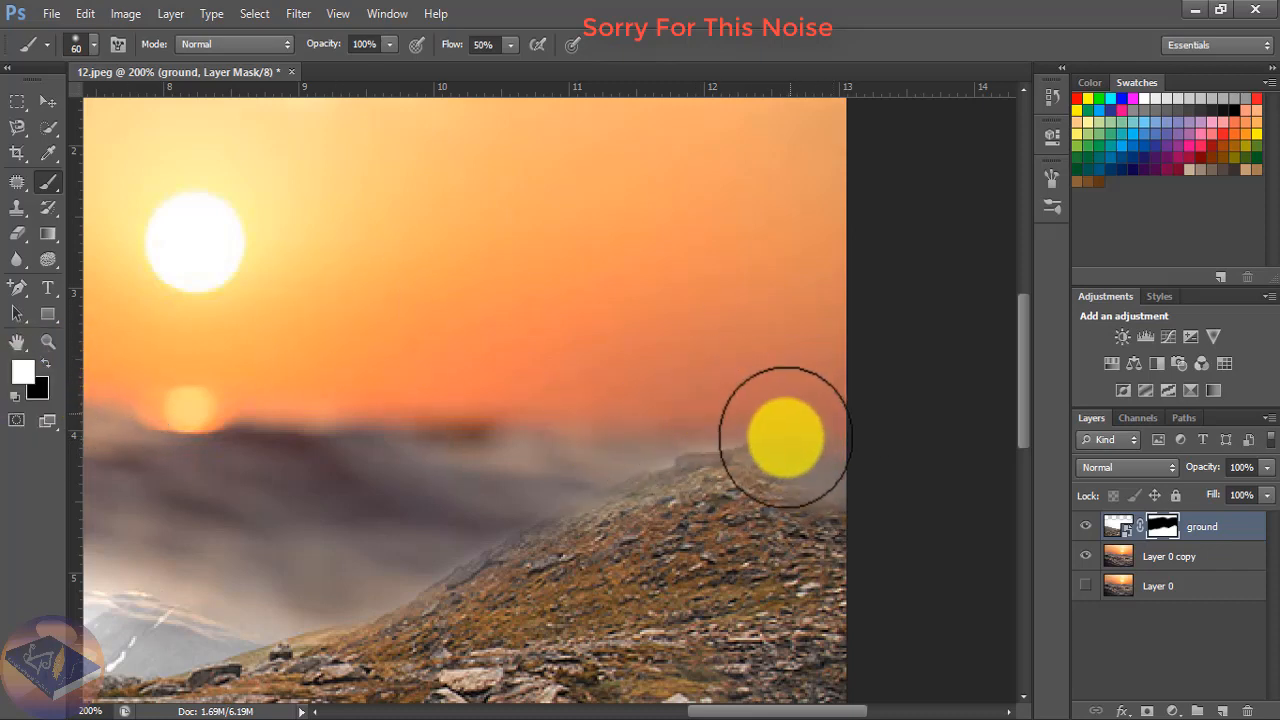
{"action": "mouse_move", "coordinate": [815, 493]}
{"action": "left_mouse_down"}
{"action": "mouse_move", "coordinate": [844, 470]}
{"action": "mouse_move", "coordinate": [829, 486]}
{"action": "mouse_move", "coordinate": [842, 475]}
{"action": "mouse_move", "coordinate": [724, 502]}
{"action": "mouse_move", "coordinate": [820, 506]}
{"action": "left_mouse_up"}
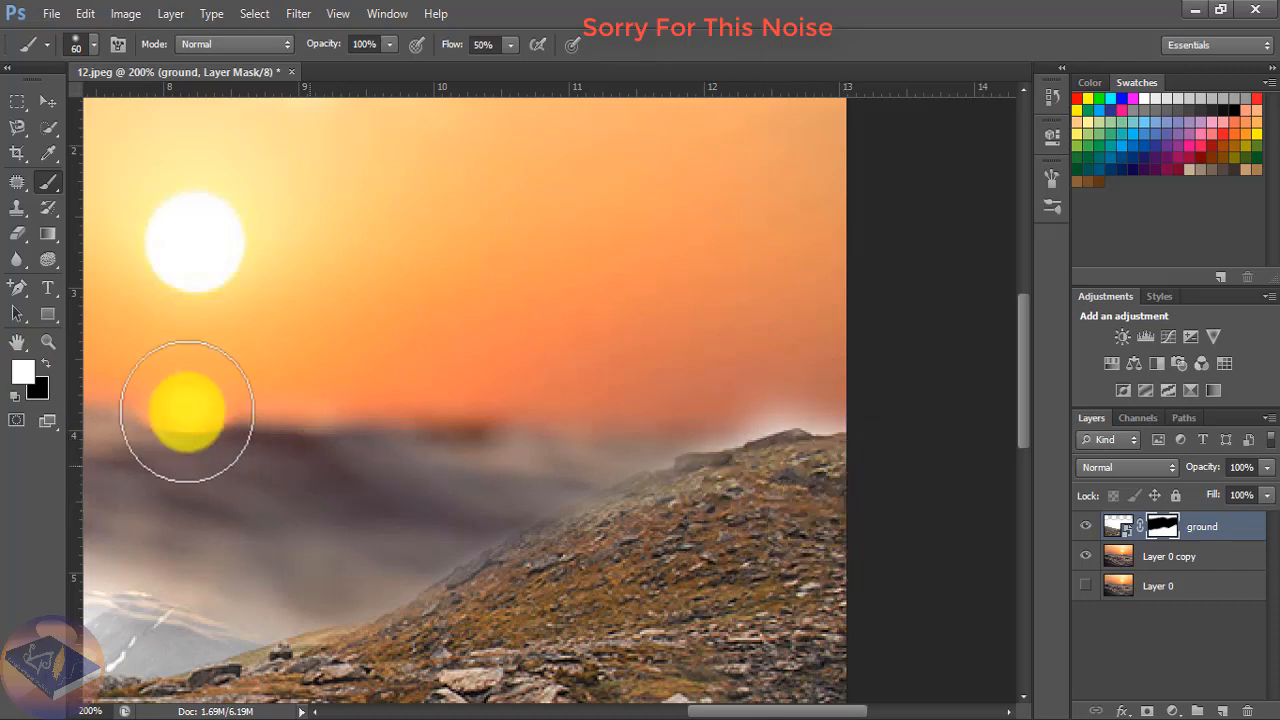
Paint the mask with black again to hide the halo, the distant mountains and the remaining white haze above the rocks
{"action": "left_click", "coordinate": [45, 365]}
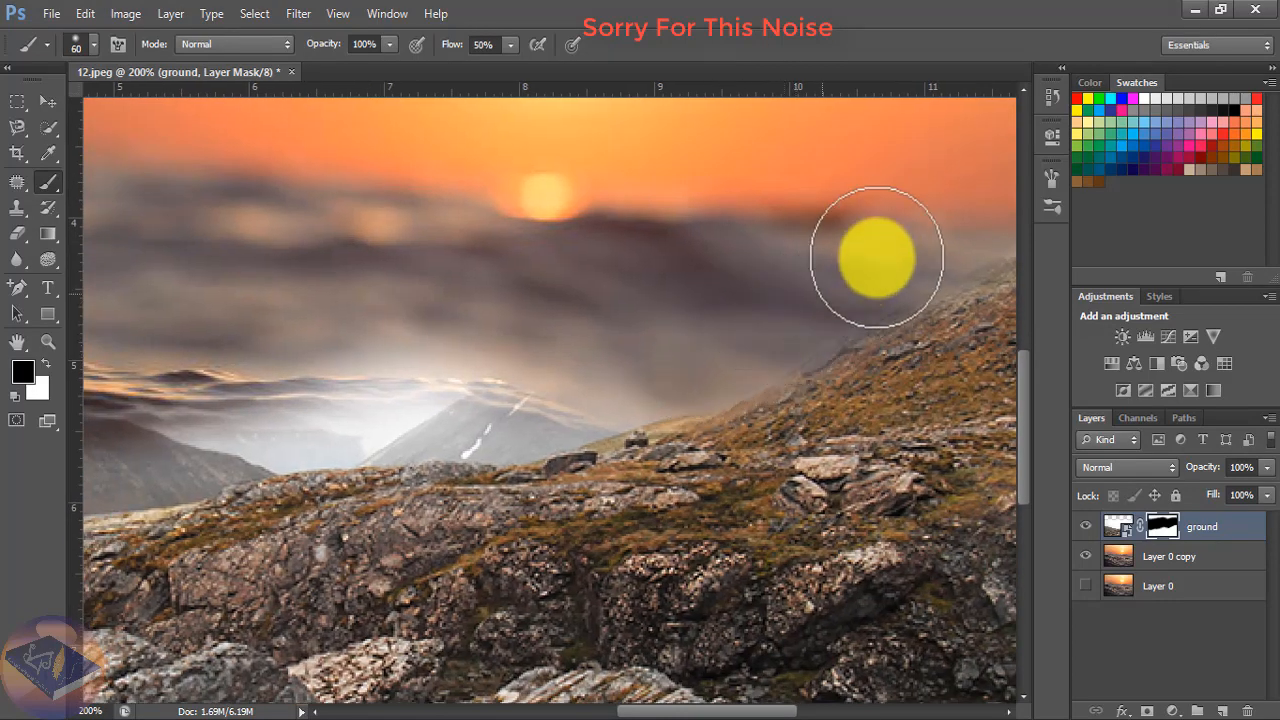
{"action": "mouse_move", "coordinate": [556, 398]}
{"action": "left_mouse_down"}
{"action": "mouse_move", "coordinate": [513, 405]}
{"action": "mouse_move", "coordinate": [551, 393]}
{"action": "mouse_move", "coordinate": [455, 385]}
{"action": "mouse_move", "coordinate": [467, 358]}
{"action": "mouse_move", "coordinate": [365, 360]}
{"action": "left_mouse_up"}
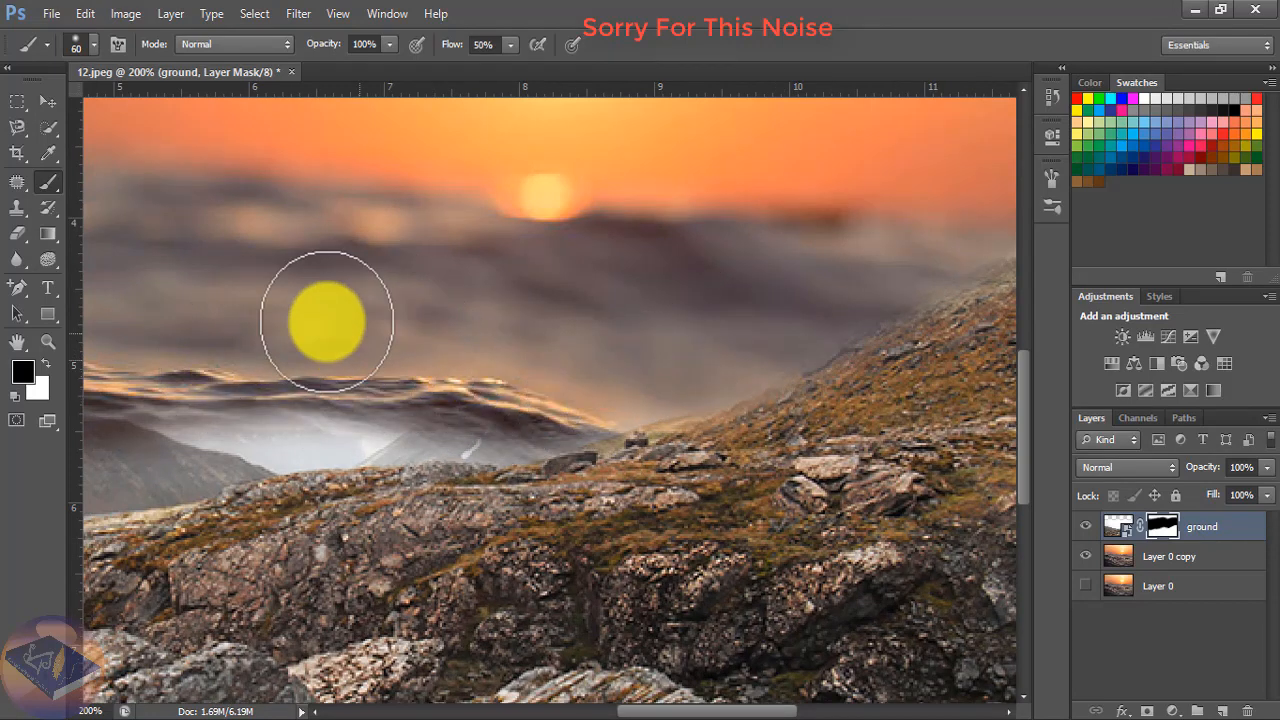
{"action": "left_click_drag", "start_coordinate": [466, 214], "coordinate": [337, 369]}
{"action": "key", "text": "ctrl+minus"}
{"action": "key", "text": "ctrl+minus"}
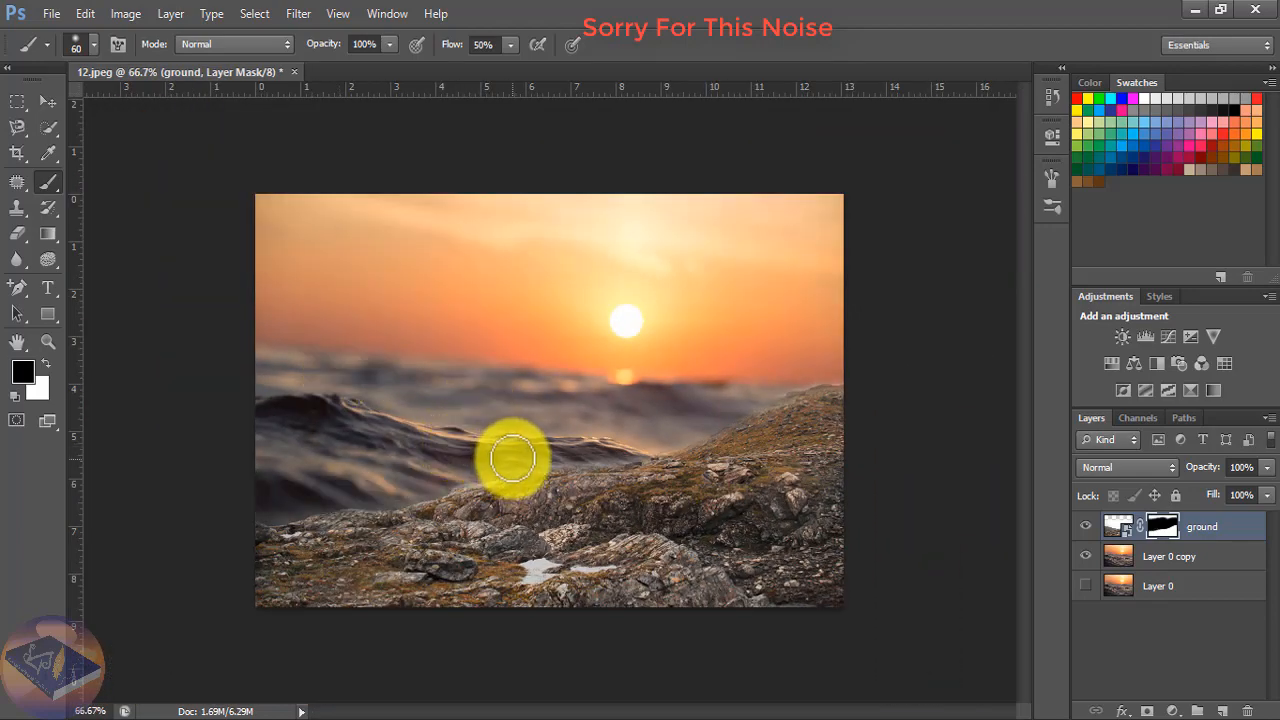
Place p2.png from the image folder into the sunset composition, keeping its placement open for editing
{"action": "left_click", "coordinate": [1195, 10]}
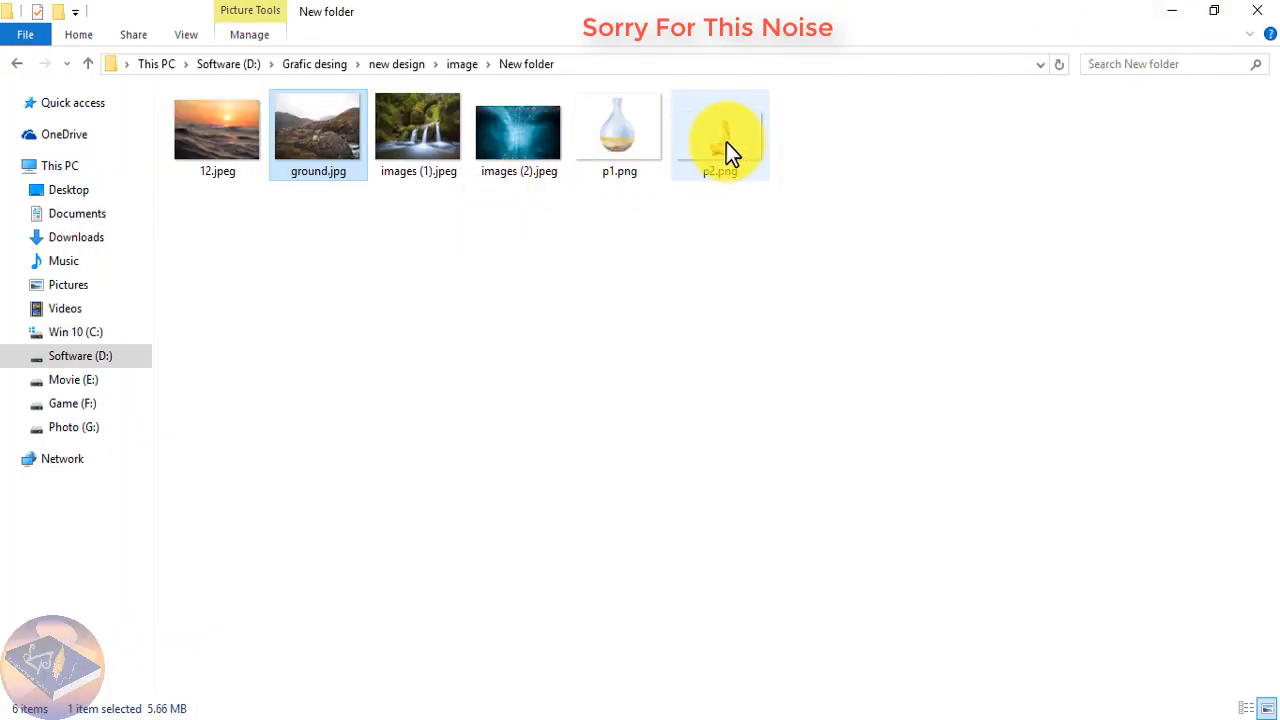
{"action": "left_click_drag", "start_coordinate": [726, 142], "coordinate": [566, 567]}
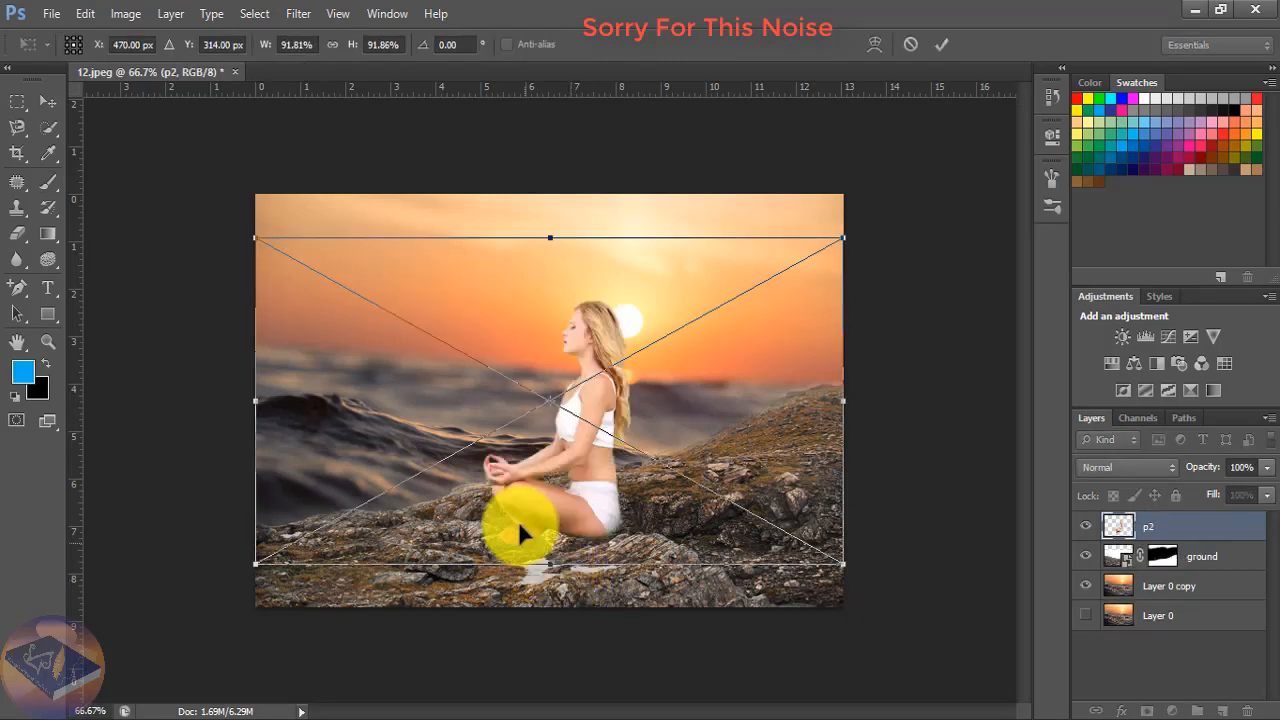
{"action": "left_click", "coordinate": [46, 100]}
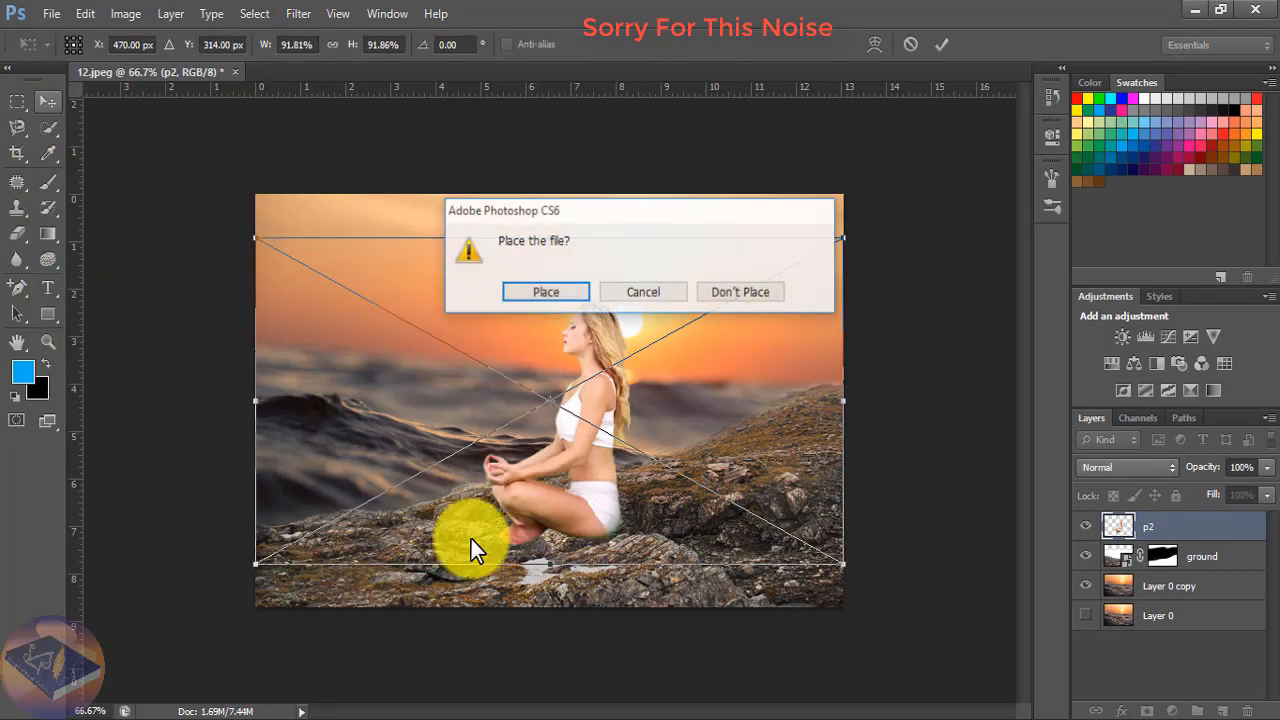
{"action": "left_click", "coordinate": [649, 297]}
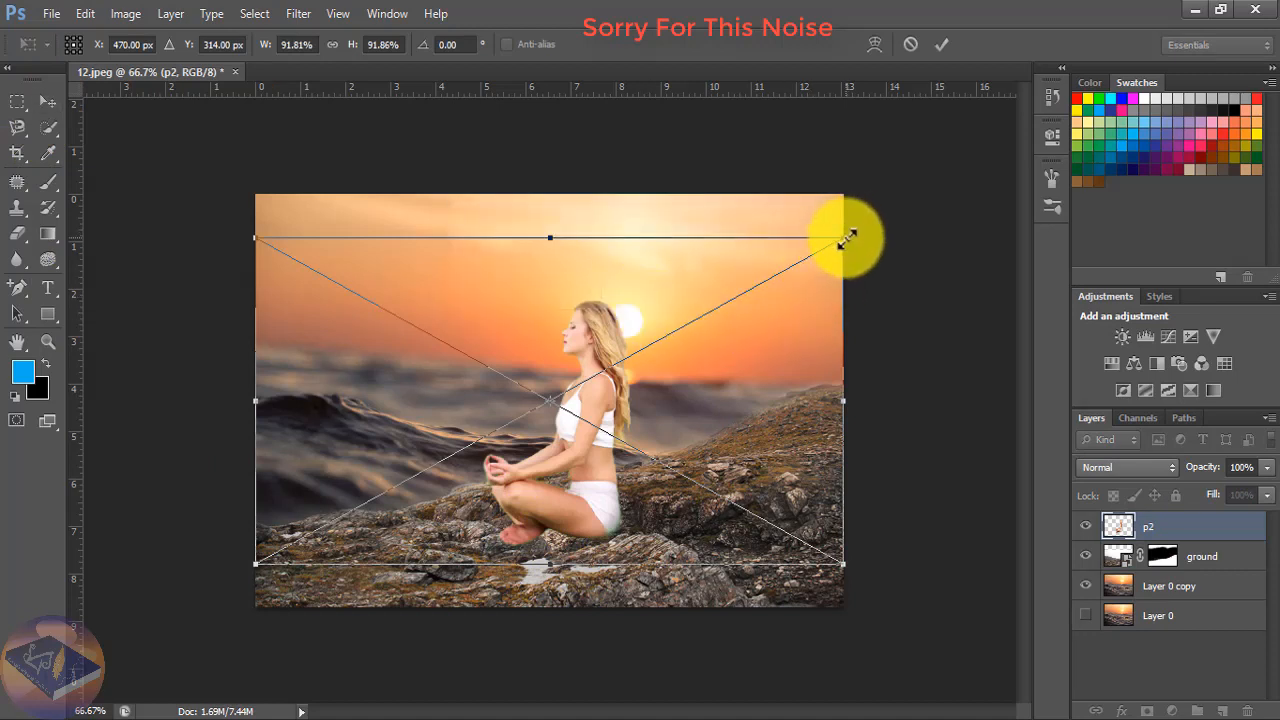
Scale the placed woman to about 70% width and 65% height, move her onto the rocks beneath the sun, and commit the placement
{"action": "left_click_drag", "start_coordinate": [846, 238], "coordinate": [707, 336]}
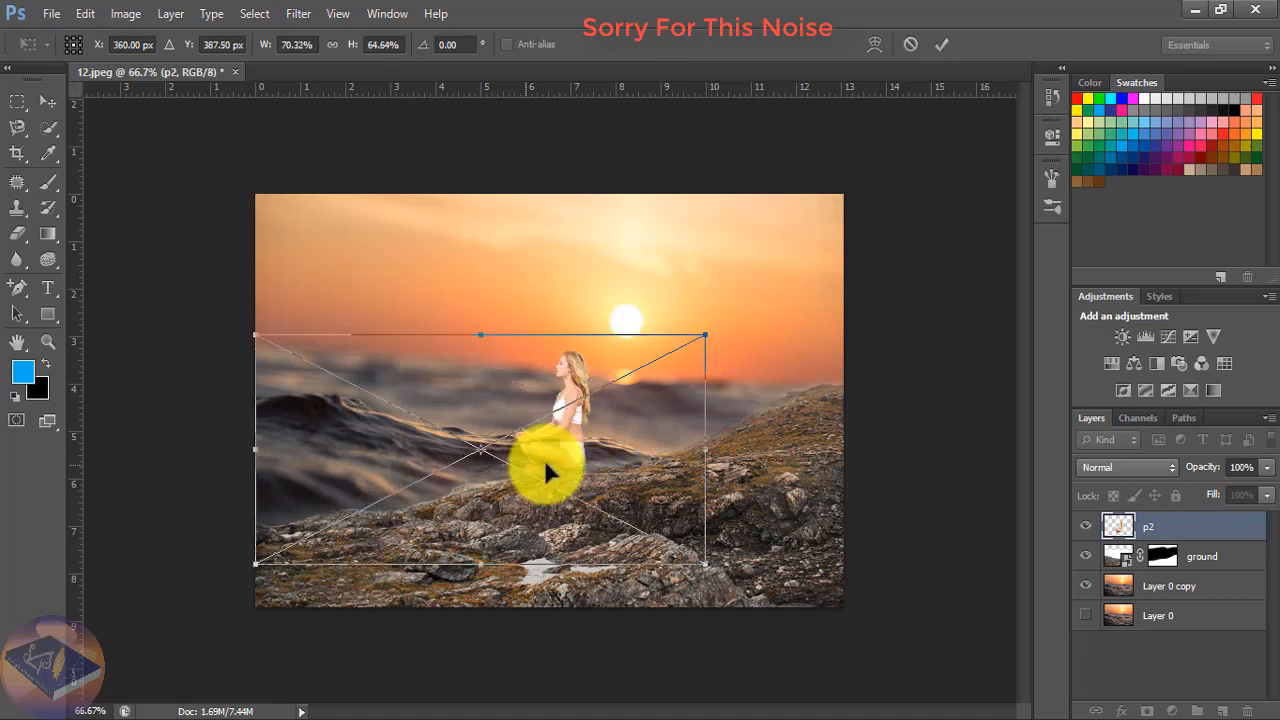
{"action": "left_click_drag", "start_coordinate": [503, 513], "coordinate": [666, 515]}
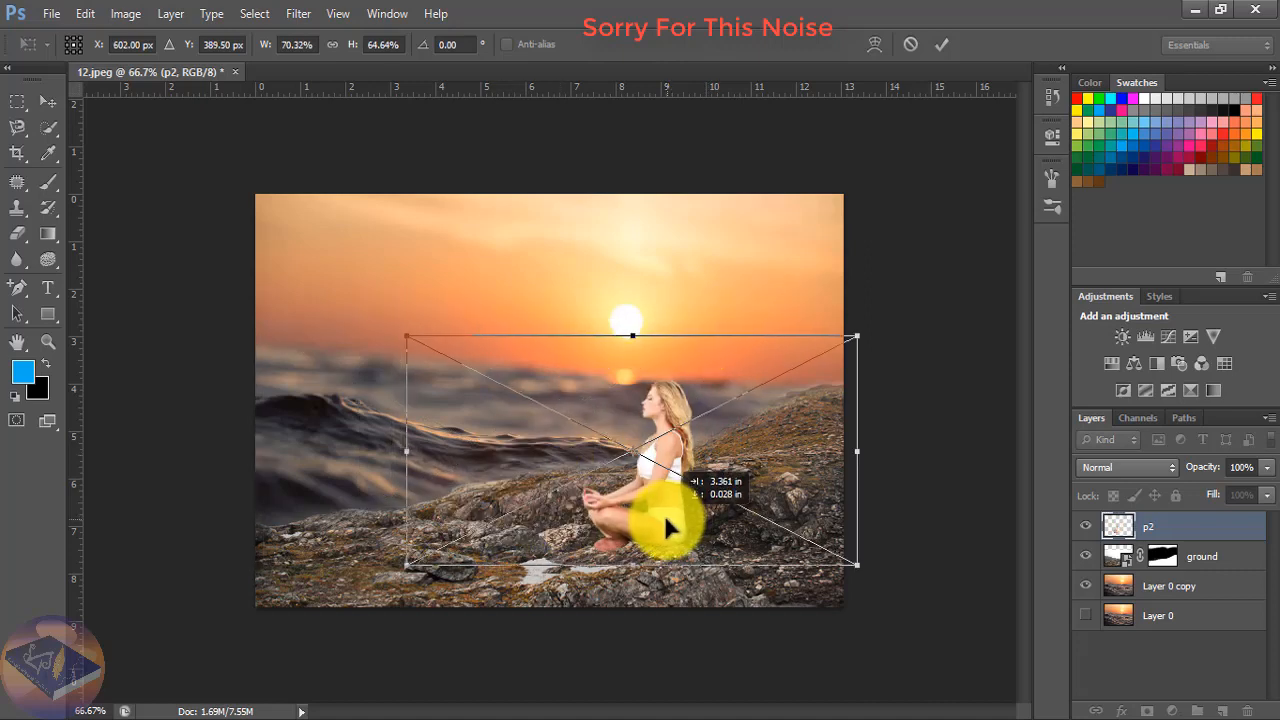
{"action": "key", "text": "Return"}
Move the woman lower and slightly left so she sits beside the small puddle on the rocks
{"action": "key", "text": "b"}
{"action": "key", "text": "ctrl+1"}
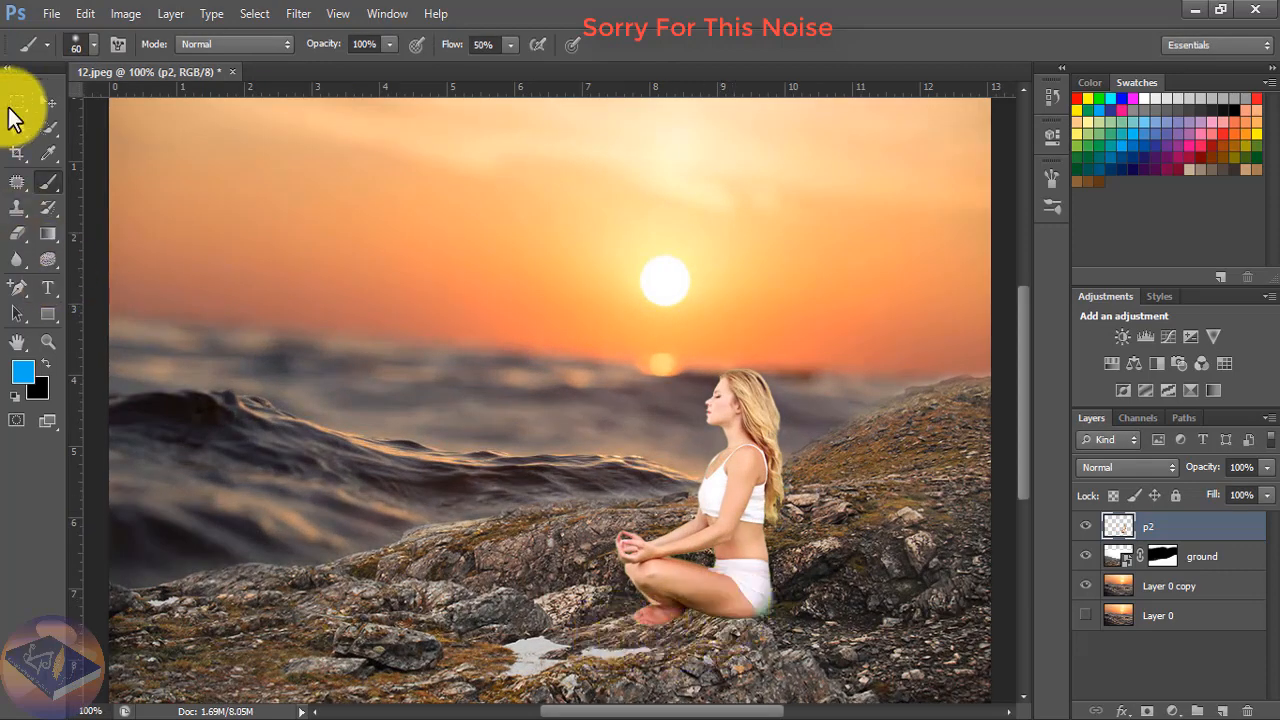
{"action": "left_click", "coordinate": [47, 101]}
{"action": "left_click_drag", "start_coordinate": [748, 596], "coordinate": [679, 640]}
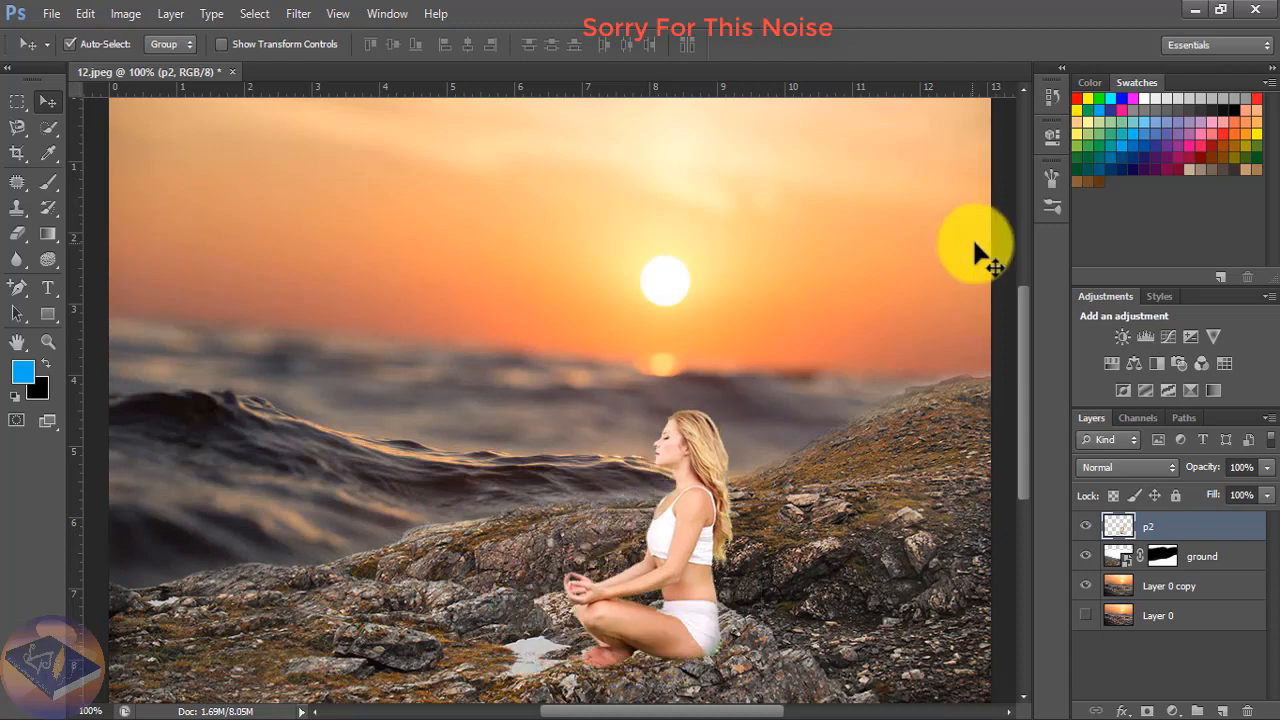
Place the flask image p1.png into the composition and scale it down proportionally to about 61%
{"action": "left_click", "coordinate": [1192, 4]}
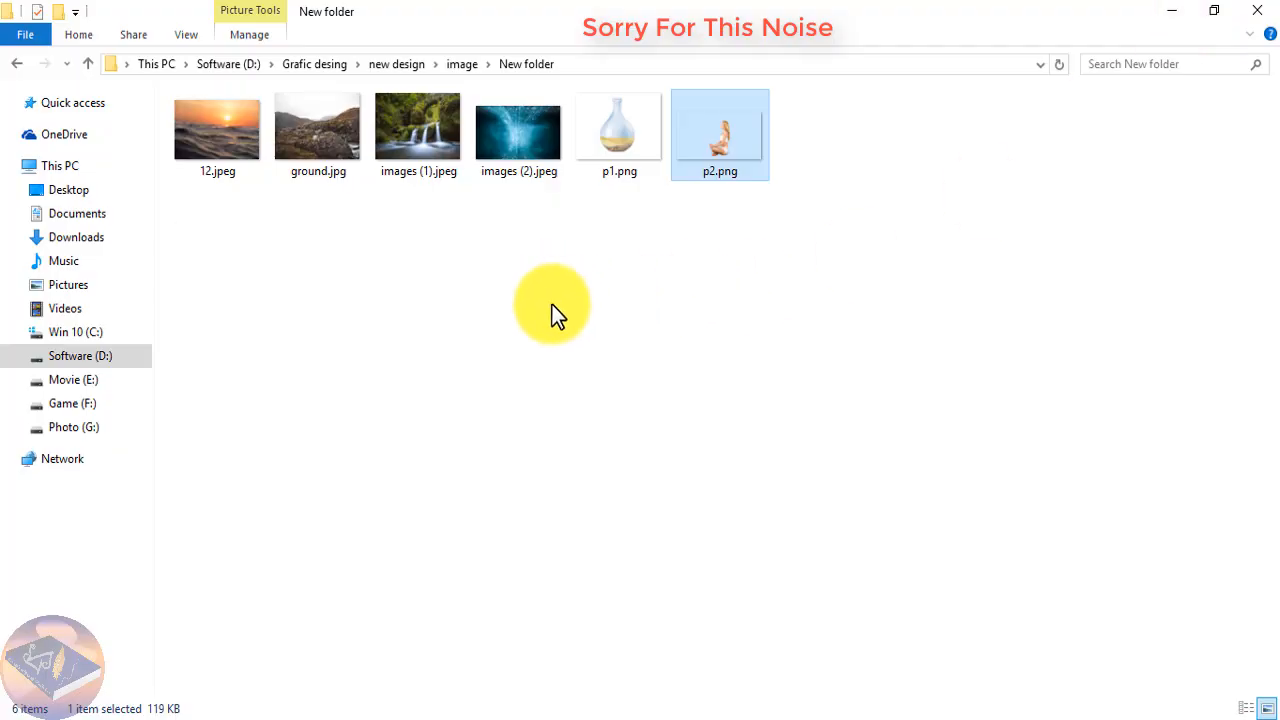
{"action": "left_click_drag", "start_coordinate": [614, 140], "coordinate": [708, 490]}
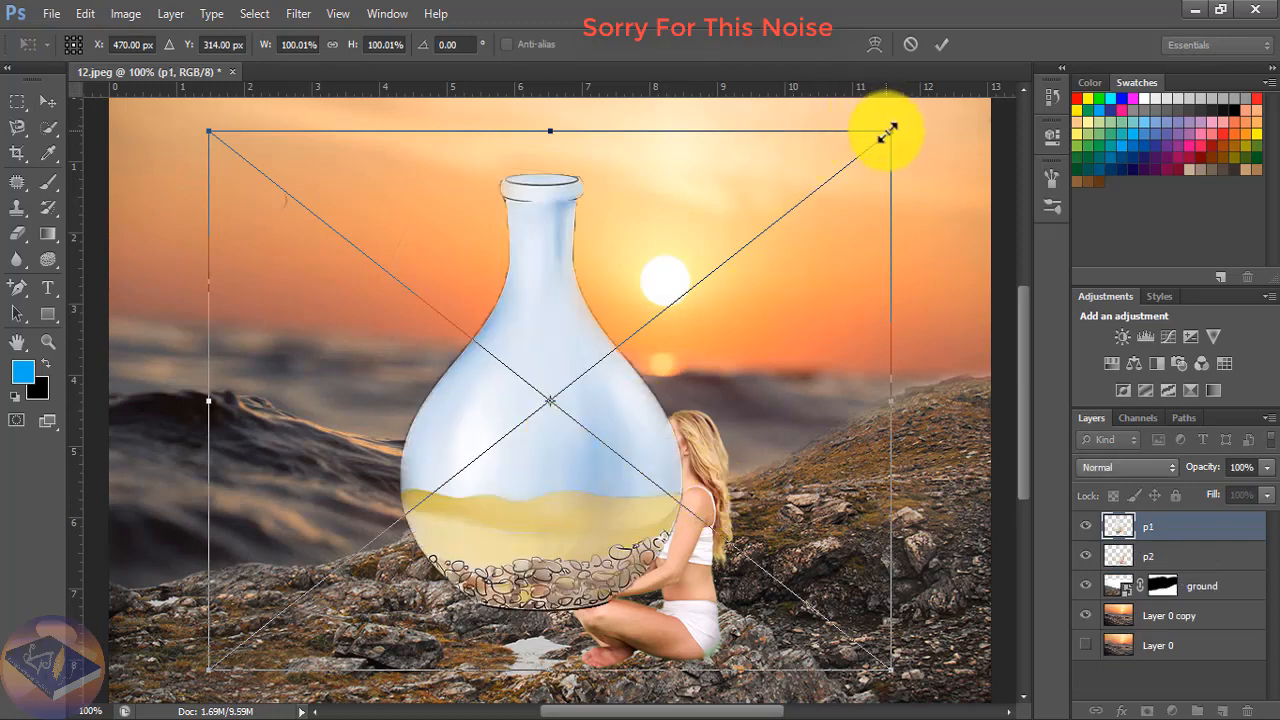
{"action": "left_click_drag", "start_coordinate": [887, 132], "coordinate": [752, 234]}
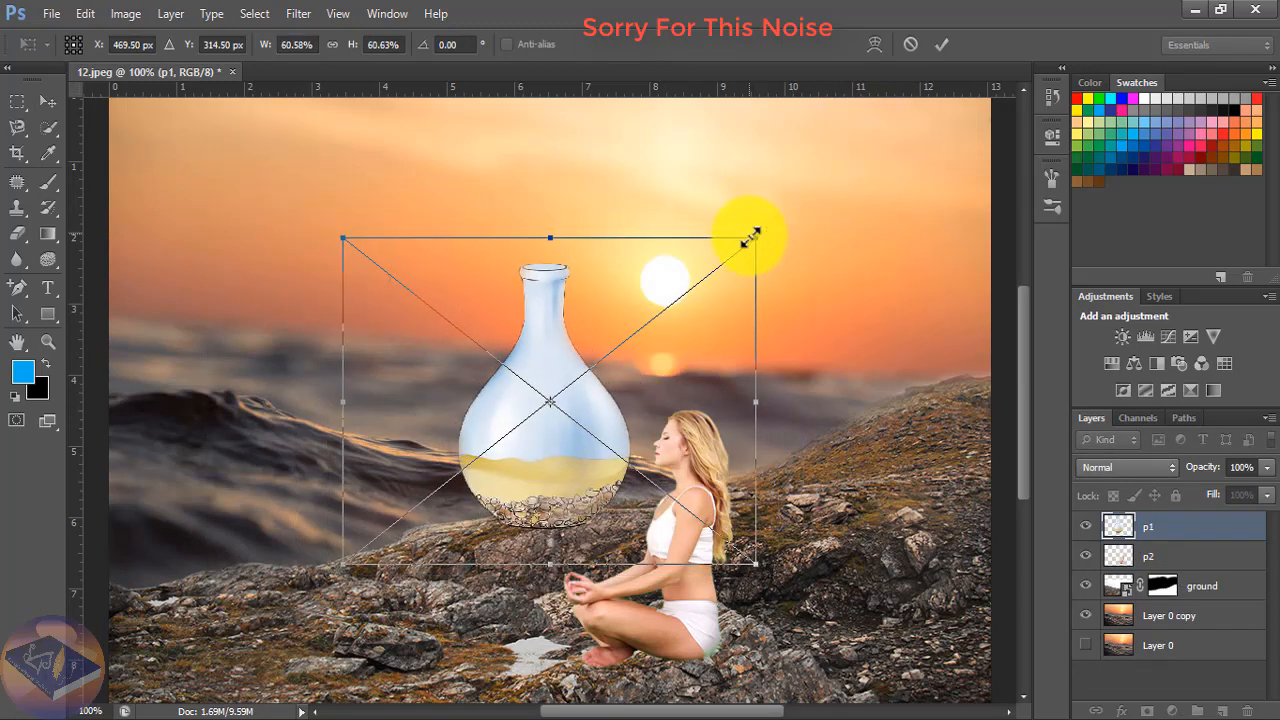
Rotate the flask to about -57.5°, position it above the right hillside at the canvas edge, and commit the placement
{"action": "left_click_drag", "start_coordinate": [760, 316], "coordinate": [879, 422]}
{"action": "left_click_drag", "start_coordinate": [590, 457], "coordinate": [583, 462]}
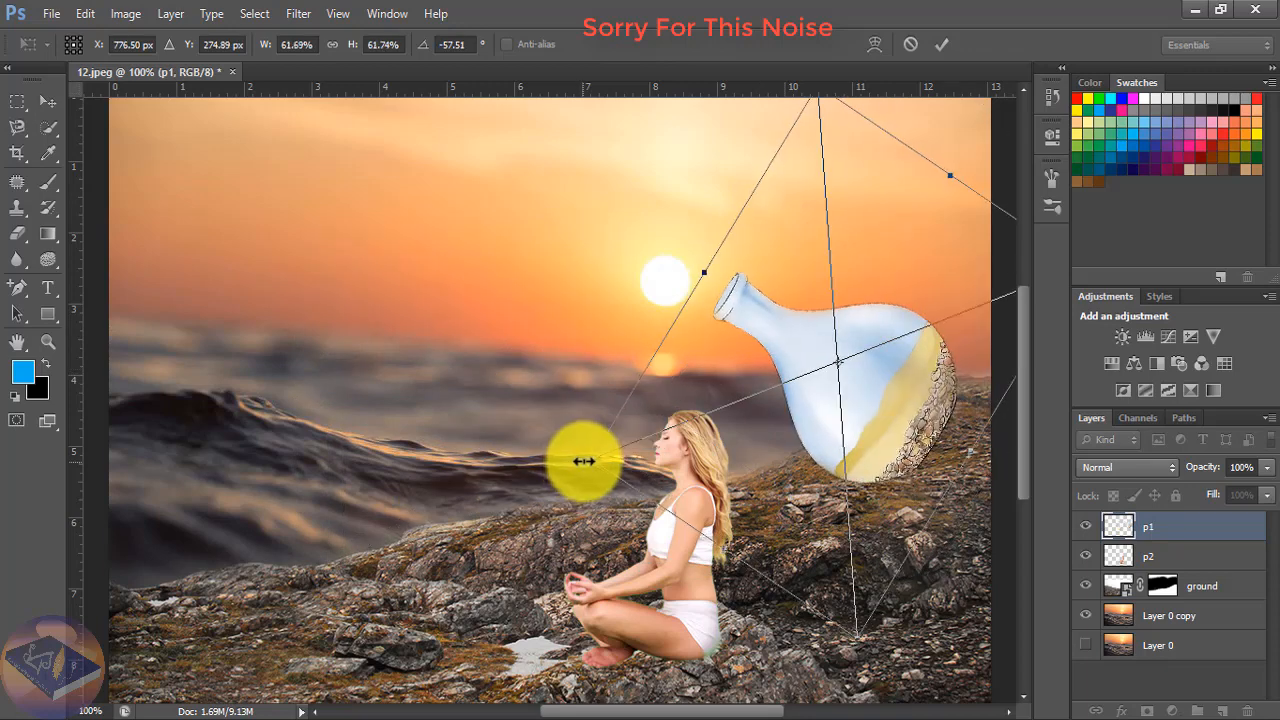
{"action": "left_click_drag", "start_coordinate": [850, 425], "coordinate": [886, 404]}
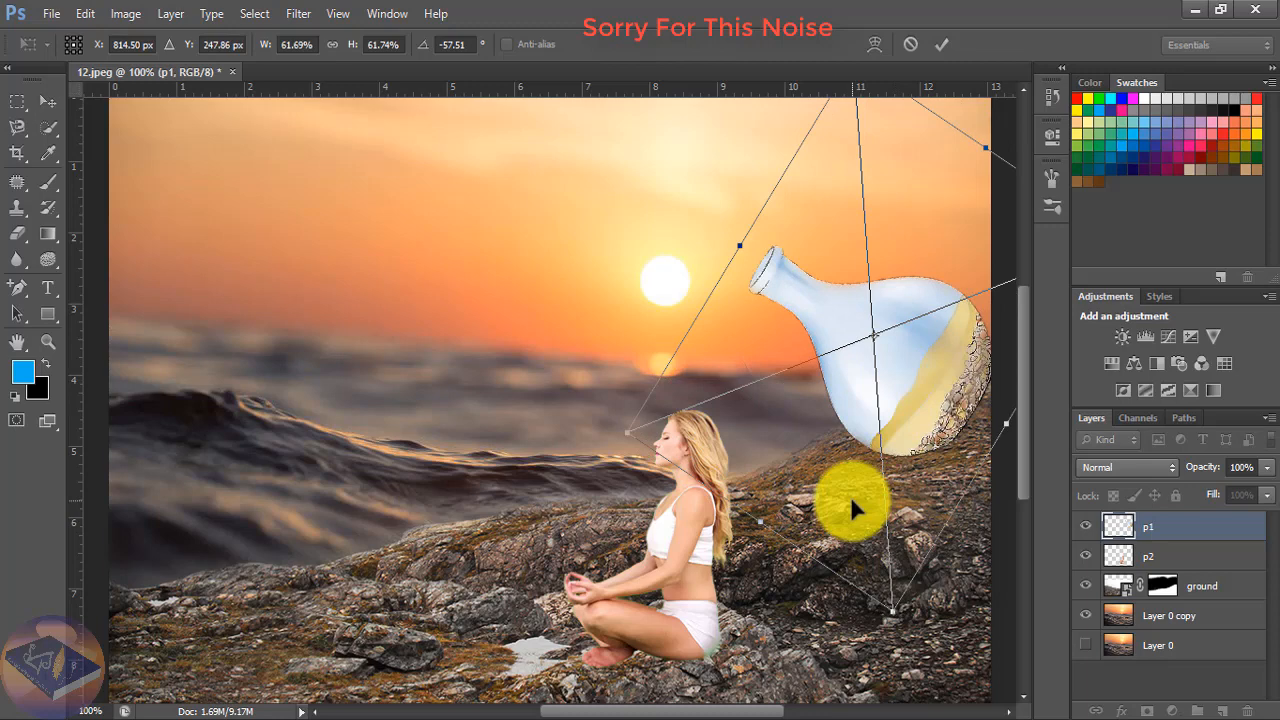
{"action": "key", "text": "Return"}
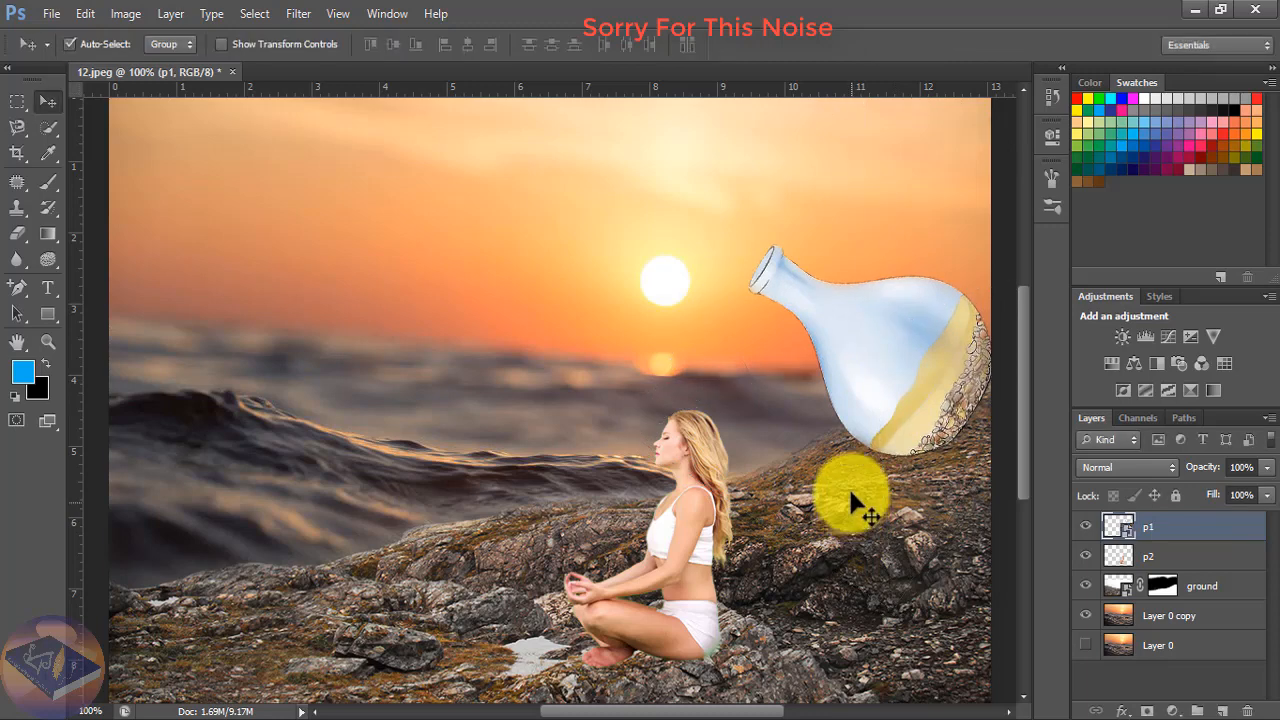
Place images (2).jpeg into the composition and lower its layer opacity to 53%
{"action": "left_click", "coordinate": [1195, 8]}
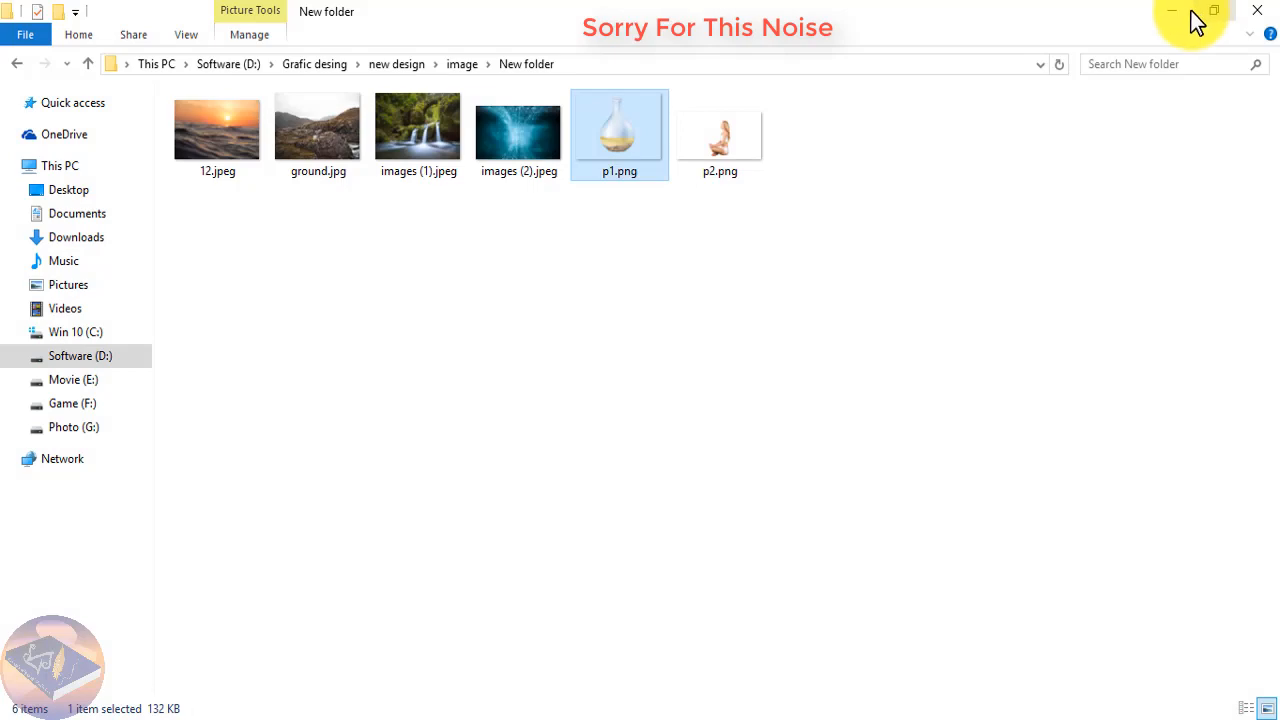
{"action": "left_click", "coordinate": [521, 125]}
{"action": "left_click_drag", "start_coordinate": [521, 125], "coordinate": [790, 446]}
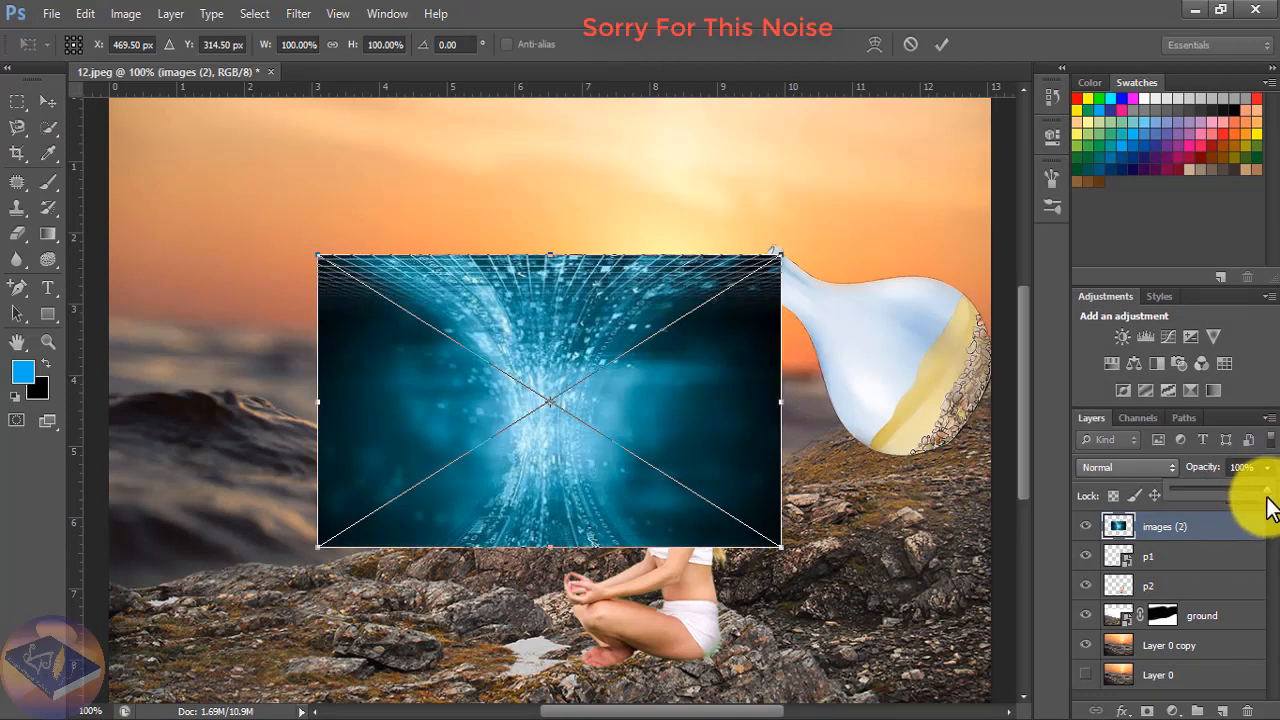
{"action": "left_click_drag", "start_coordinate": [1220, 494], "coordinate": [1224, 495]}
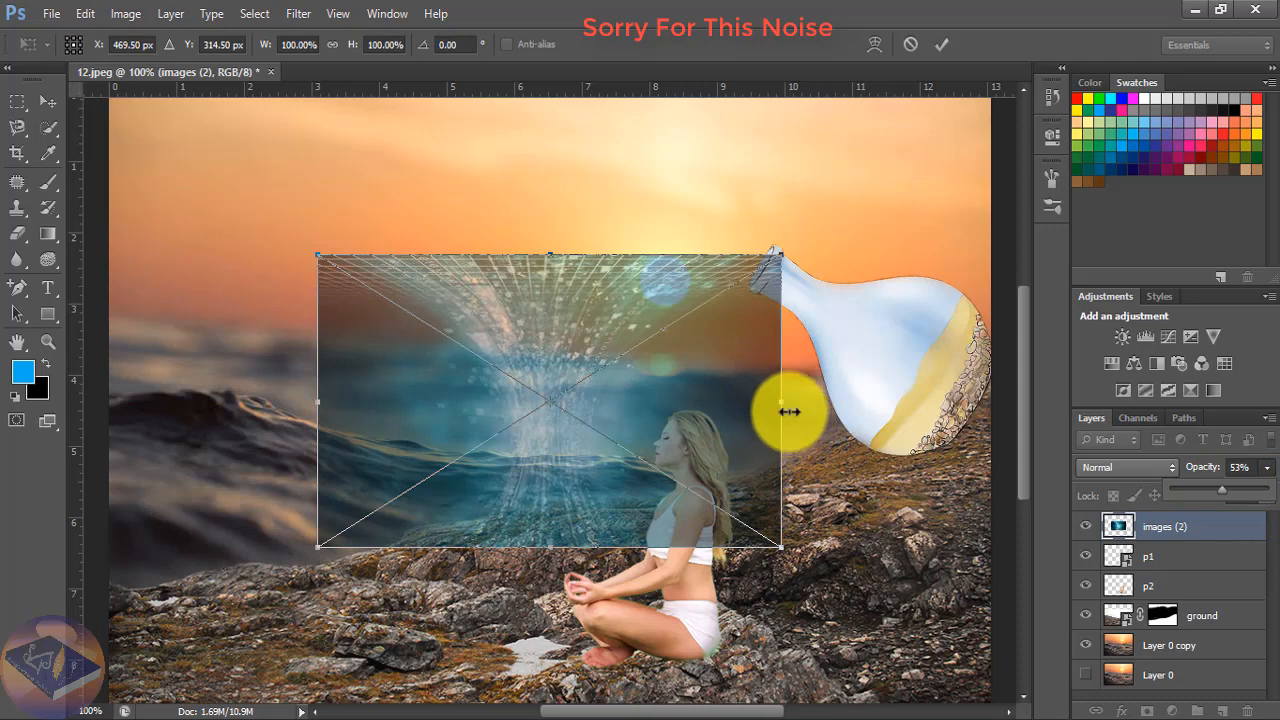
Rotate the blue image to about -64.75°, position it so it covers the whole flask, and commit the placement
{"action": "left_click_drag", "start_coordinate": [789, 409], "coordinate": [709, 651]}
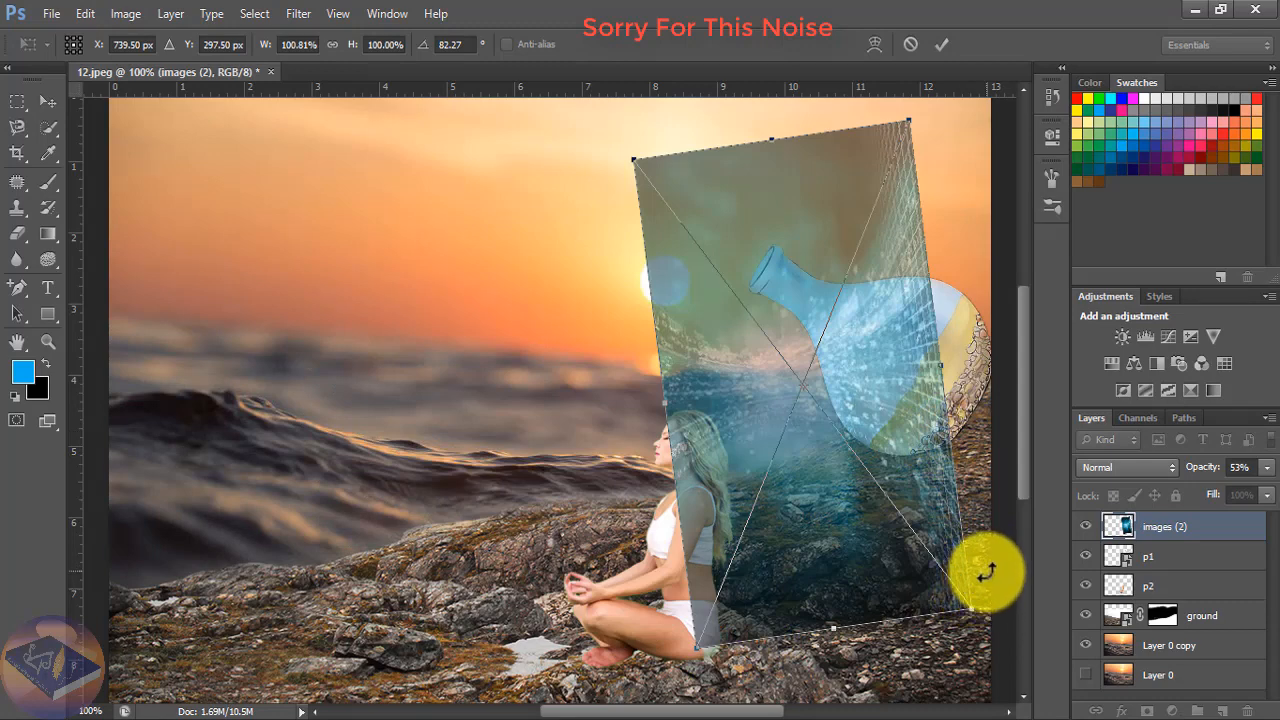
{"action": "left_click_drag", "start_coordinate": [985, 612], "coordinate": [966, 657]}
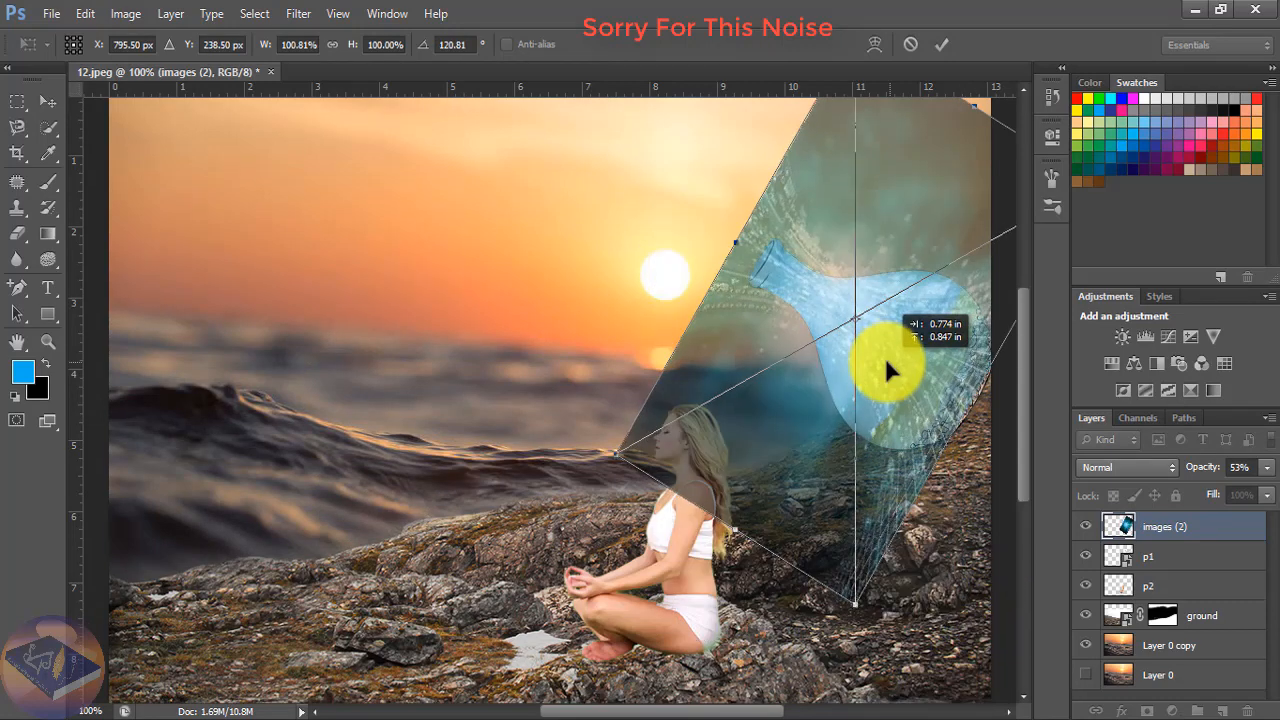
{"action": "mouse_move", "coordinate": [886, 359]}
{"action": "left_mouse_down"}
{"action": "mouse_move", "coordinate": [905, 381]}
{"action": "mouse_move", "coordinate": [893, 367]}
{"action": "left_mouse_up"}
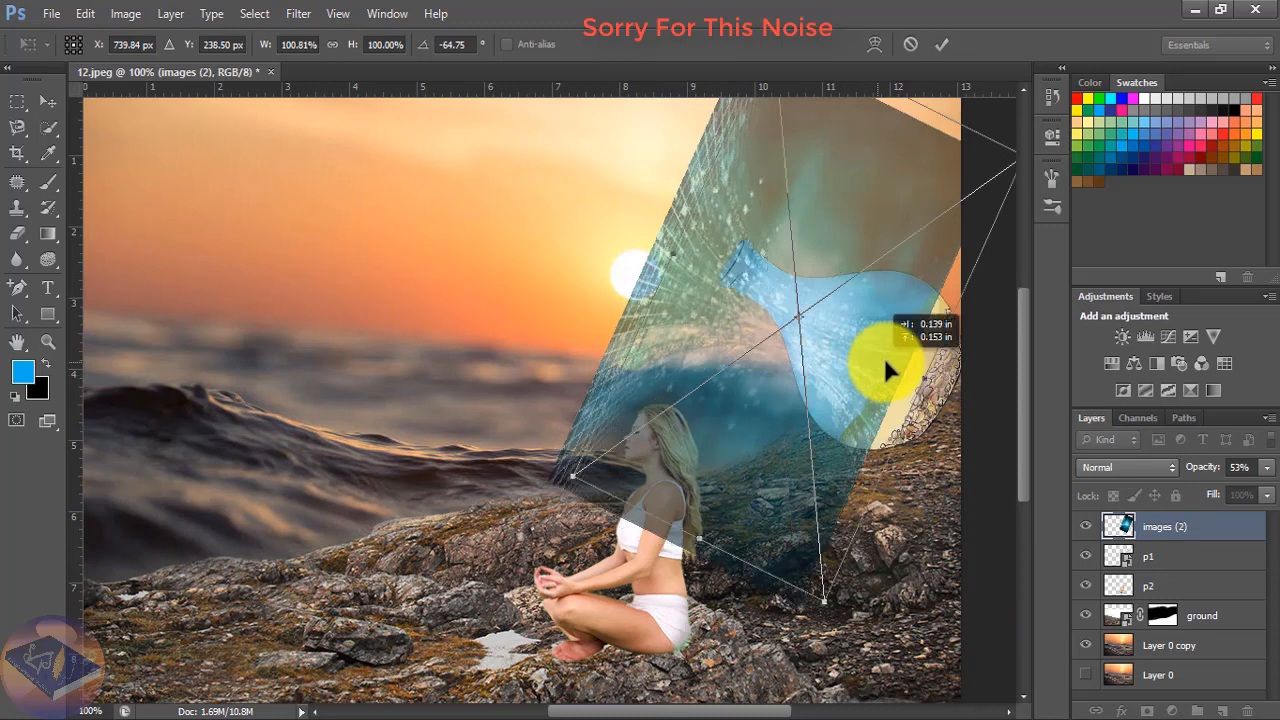
{"action": "mouse_move", "coordinate": [883, 354]}
{"action": "left_mouse_down"}
{"action": "mouse_move", "coordinate": [896, 365]}
{"action": "mouse_move", "coordinate": [886, 359]}
{"action": "left_mouse_up"}
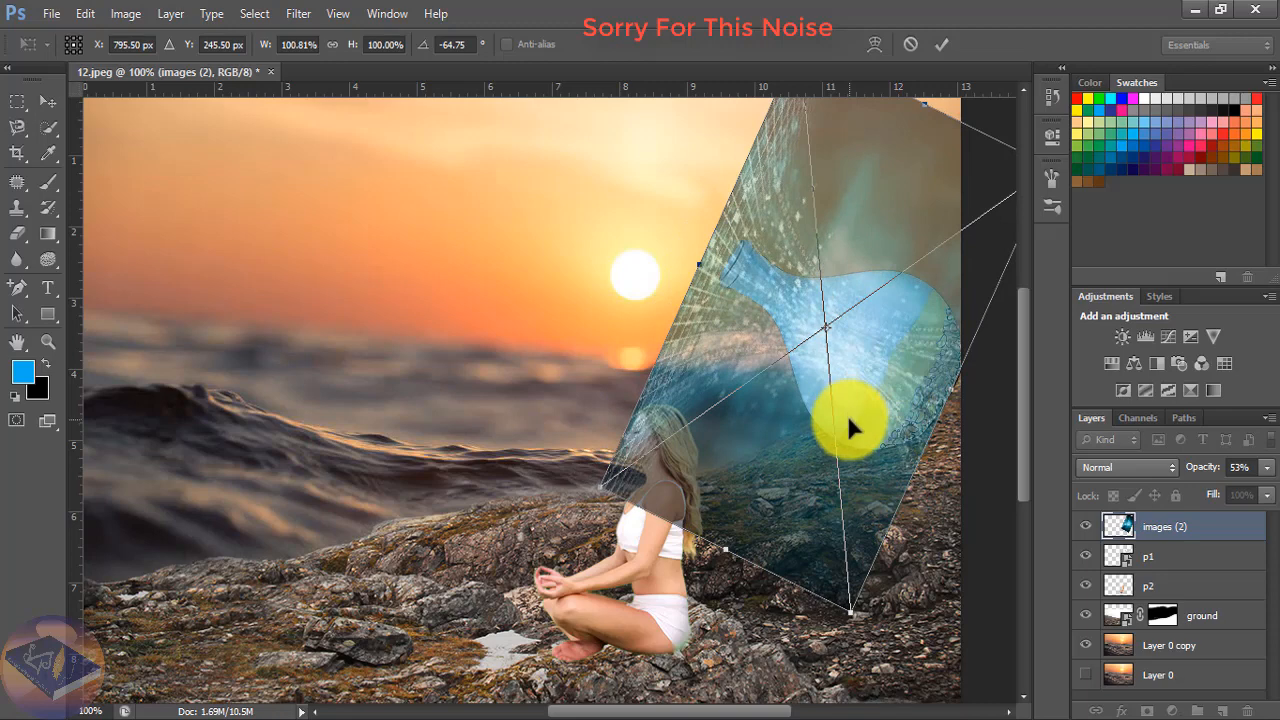
{"action": "key", "text": "Return"}
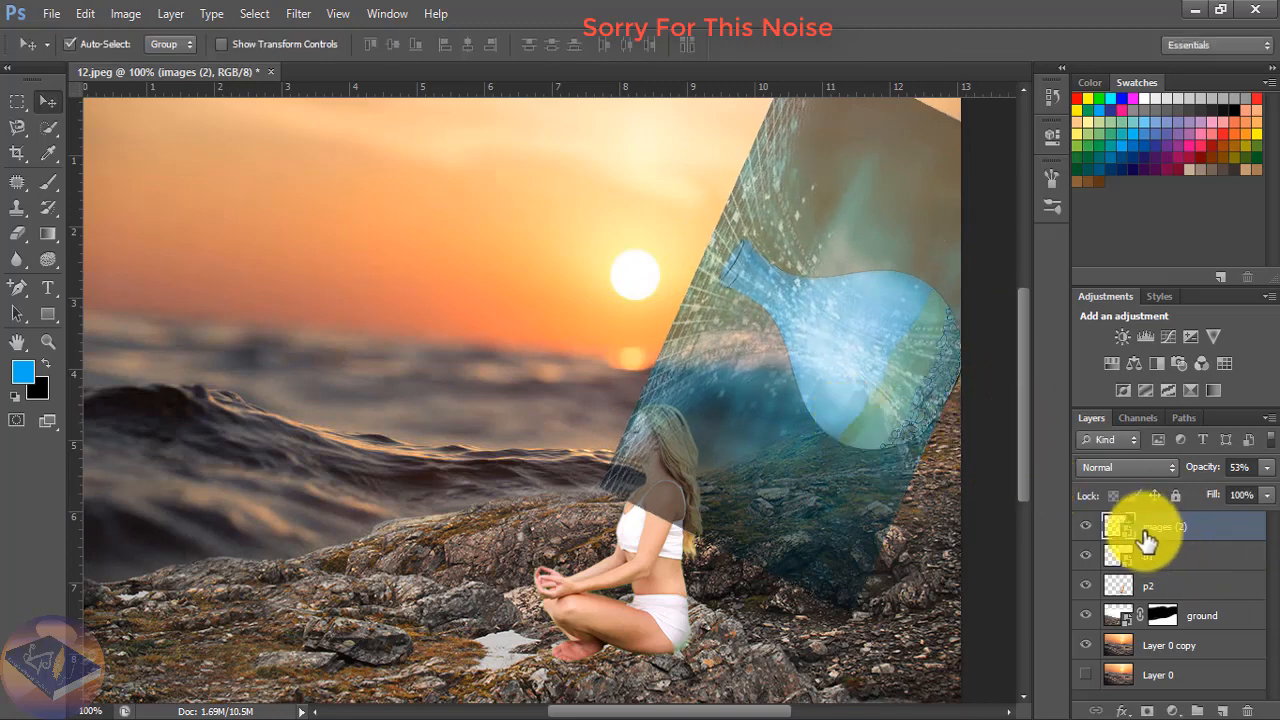
Add a layer mask to the images (2) layer and paint out the blue image beside and below the flask with a 60 px black brush
{"action": "left_click", "coordinate": [48, 182]}
{"action": "mouse_move", "coordinate": [590, 473]}
{"action": "left_mouse_down"}
{"action": "mouse_move", "coordinate": [614, 466]}
{"action": "mouse_move", "coordinate": [674, 363]}
{"action": "mouse_move", "coordinate": [690, 303]}
{"action": "mouse_move", "coordinate": [737, 343]}
{"action": "mouse_move", "coordinate": [720, 334]}
{"action": "mouse_move", "coordinate": [666, 457]}
{"action": "mouse_move", "coordinate": [708, 500]}
{"action": "mouse_move", "coordinate": [634, 509]}
{"action": "mouse_move", "coordinate": [823, 549]}
{"action": "left_mouse_up"}
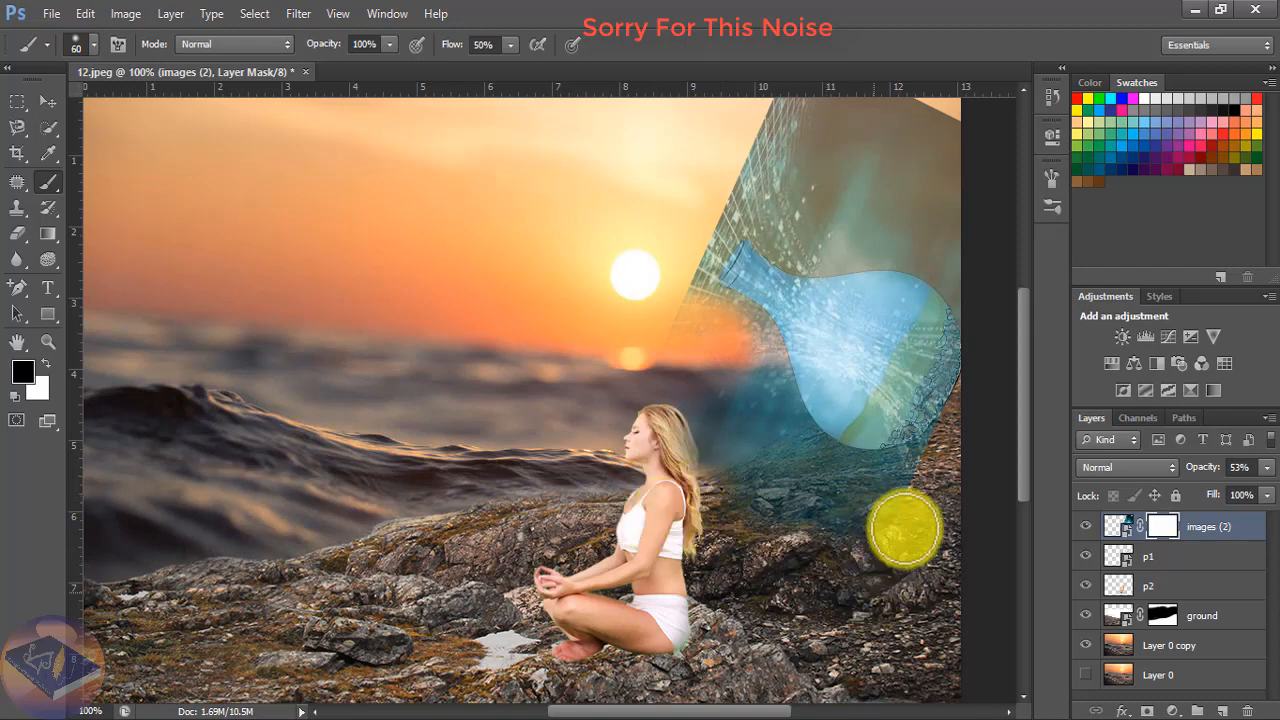
{"action": "mouse_move", "coordinate": [904, 530]}
{"action": "left_mouse_down"}
{"action": "mouse_move", "coordinate": [928, 484]}
{"action": "mouse_move", "coordinate": [818, 574]}
{"action": "left_mouse_up"}
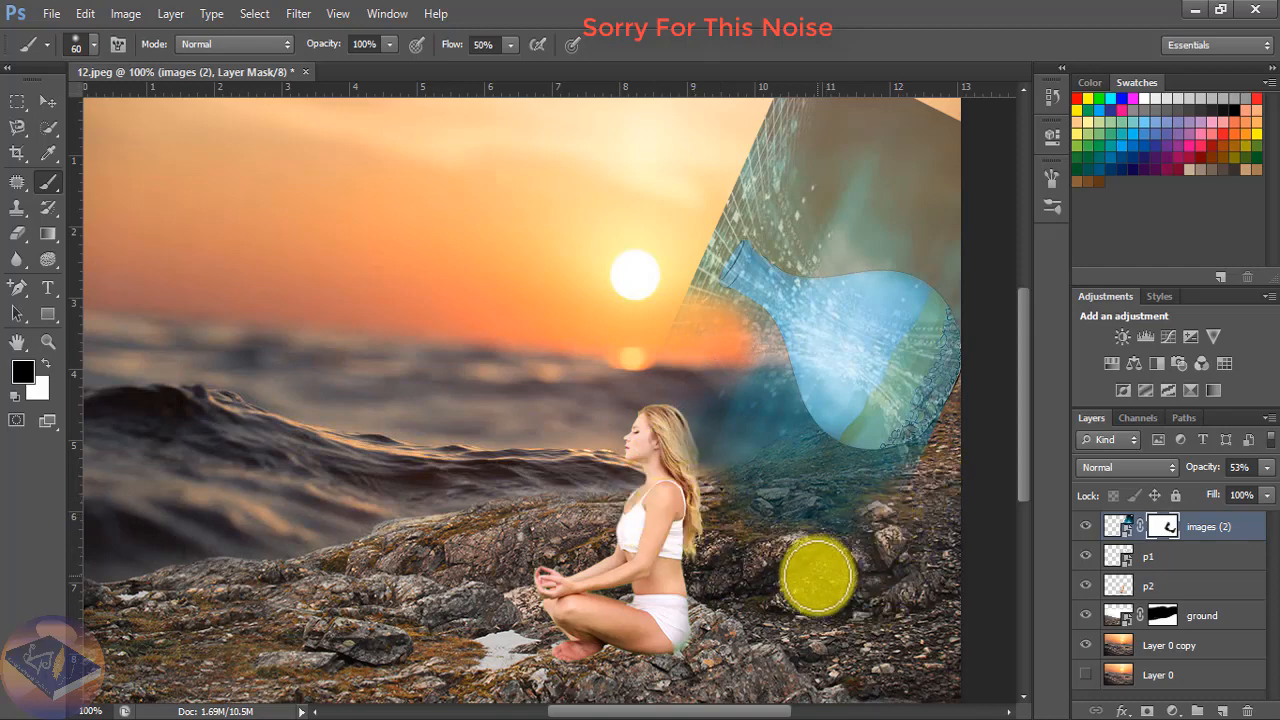
{"action": "key", "text": "ctrl+plus"}
{"action": "mouse_move", "coordinate": [883, 509]}
{"action": "left_mouse_down"}
{"action": "mouse_move", "coordinate": [741, 565]}
{"action": "mouse_move", "coordinate": [371, 606]}
{"action": "left_mouse_up"}
{"action": "mouse_move", "coordinate": [586, 686]}
{"action": "left_mouse_down"}
{"action": "mouse_move", "coordinate": [747, 672]}
{"action": "mouse_move", "coordinate": [851, 573]}
{"action": "mouse_move", "coordinate": [804, 626]}
{"action": "mouse_move", "coordinate": [725, 651]}
{"action": "mouse_move", "coordinate": [801, 634]}
{"action": "mouse_move", "coordinate": [608, 677]}
{"action": "mouse_move", "coordinate": [375, 571]}
{"action": "mouse_move", "coordinate": [395, 640]}
{"action": "mouse_move", "coordinate": [437, 664]}
{"action": "mouse_move", "coordinate": [300, 551]}
{"action": "mouse_move", "coordinate": [364, 451]}
{"action": "mouse_move", "coordinate": [328, 353]}
{"action": "mouse_move", "coordinate": [525, 630]}
{"action": "left_mouse_up"}
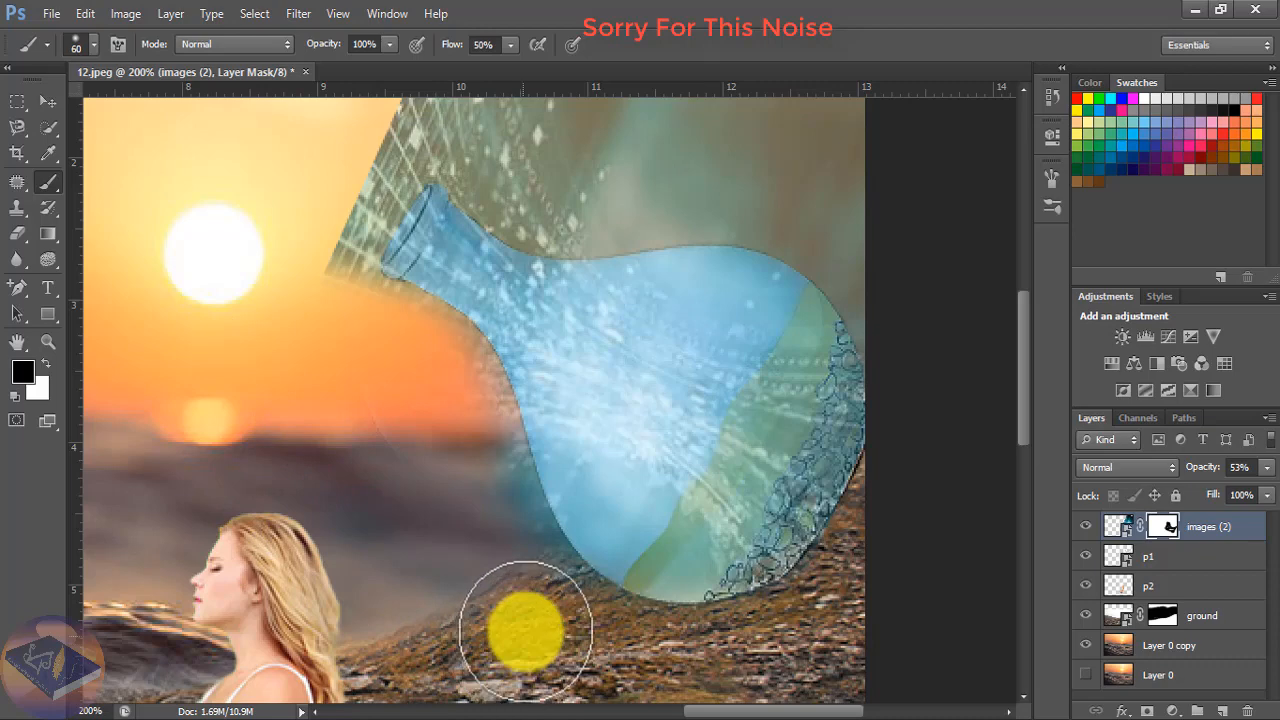
Reduce the brush to 25 px and mask out the blue image closely along the flask's lower neck, underside and base
{"action": "key", "text": "bracketleft"}
{"action": "key", "text": "bracketleft"}
{"action": "key", "text": "bracketleft"}
{"action": "key", "text": "bracketleft"}
{"action": "key", "text": "bracketleft"}
{"action": "key", "text": "bracketleft"}
{"action": "left_click_drag", "start_coordinate": [446, 328], "coordinate": [414, 405]}
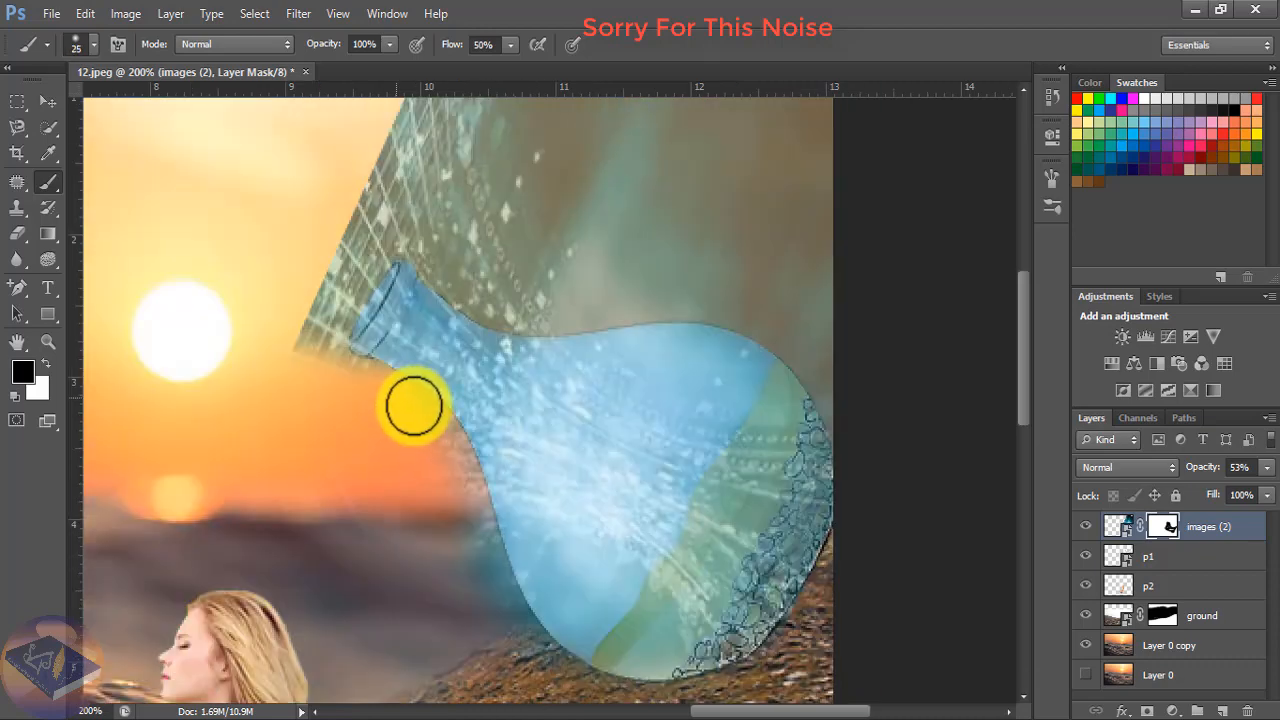
{"action": "mouse_move", "coordinate": [449, 452]}
{"action": "left_mouse_down"}
{"action": "mouse_move", "coordinate": [489, 589]}
{"action": "mouse_move", "coordinate": [423, 413]}
{"action": "mouse_move", "coordinate": [432, 422]}
{"action": "left_mouse_up"}
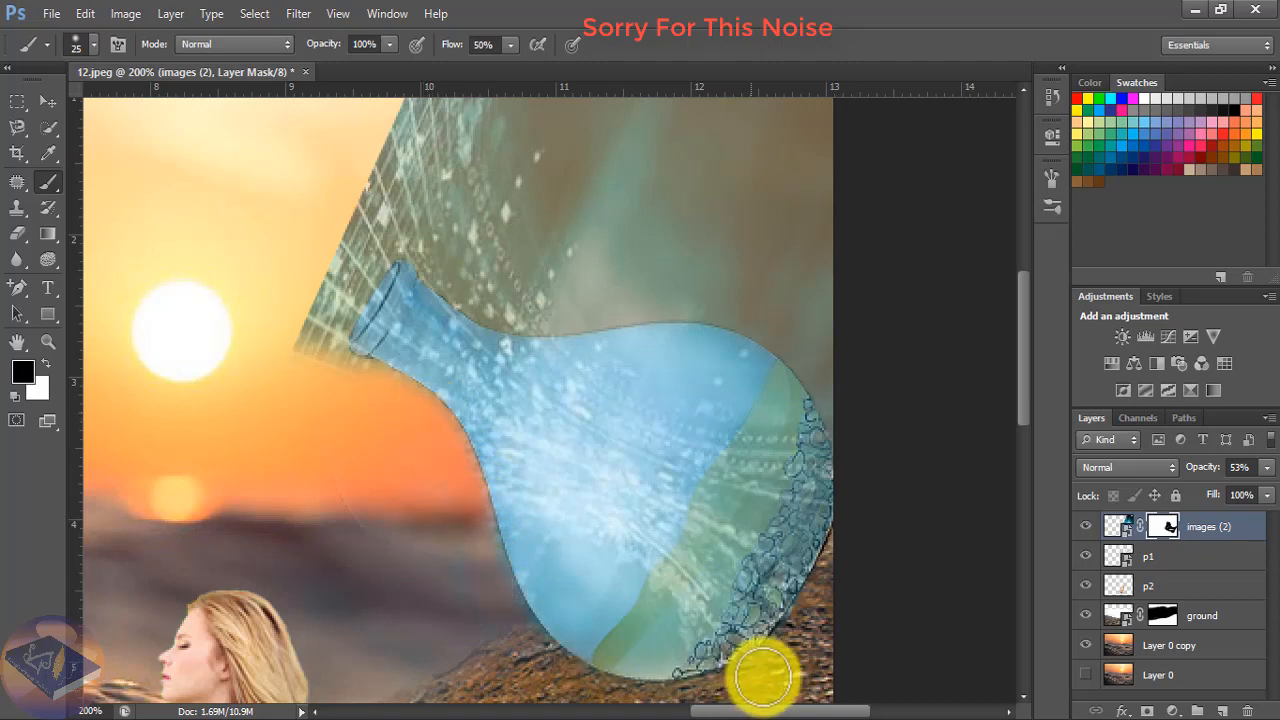
{"action": "left_click_drag", "start_coordinate": [762, 677], "coordinate": [831, 585]}
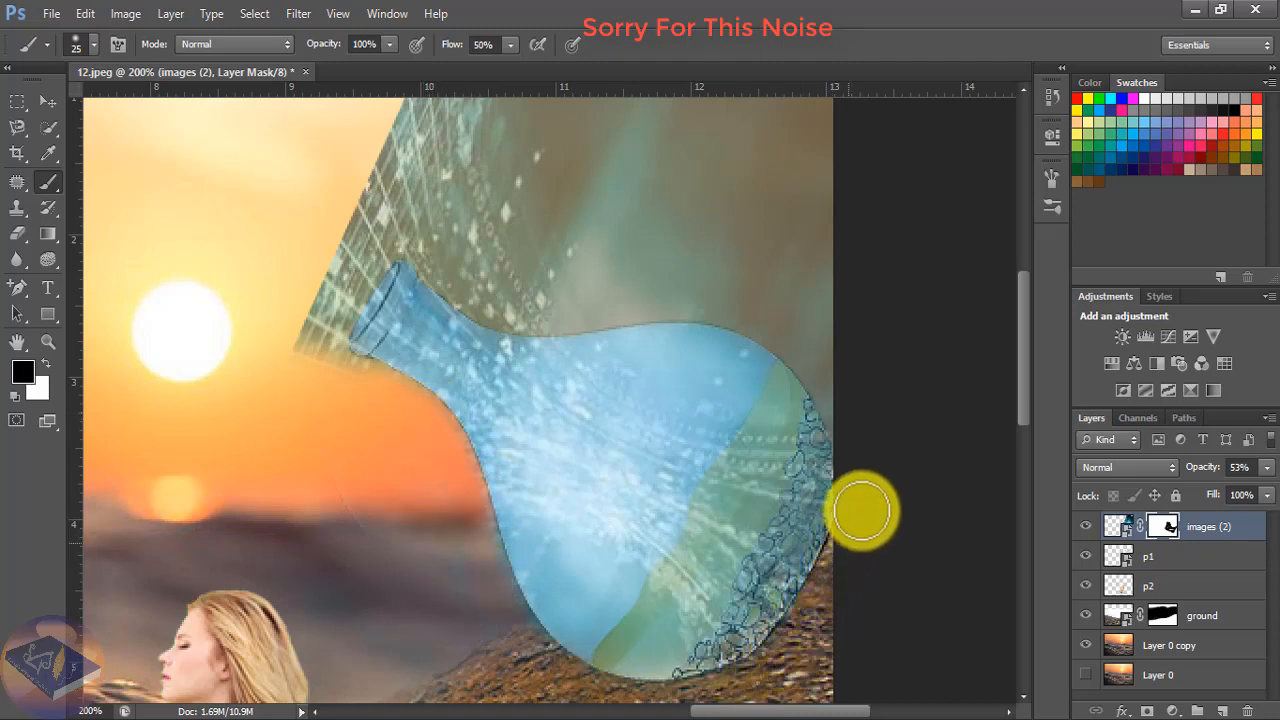
Mask the blue image off the flask's mouth and along its upper outline, and set the images (2) layer's opacity to 100%
{"action": "left_click_drag", "start_coordinate": [857, 508], "coordinate": [500, 295]}
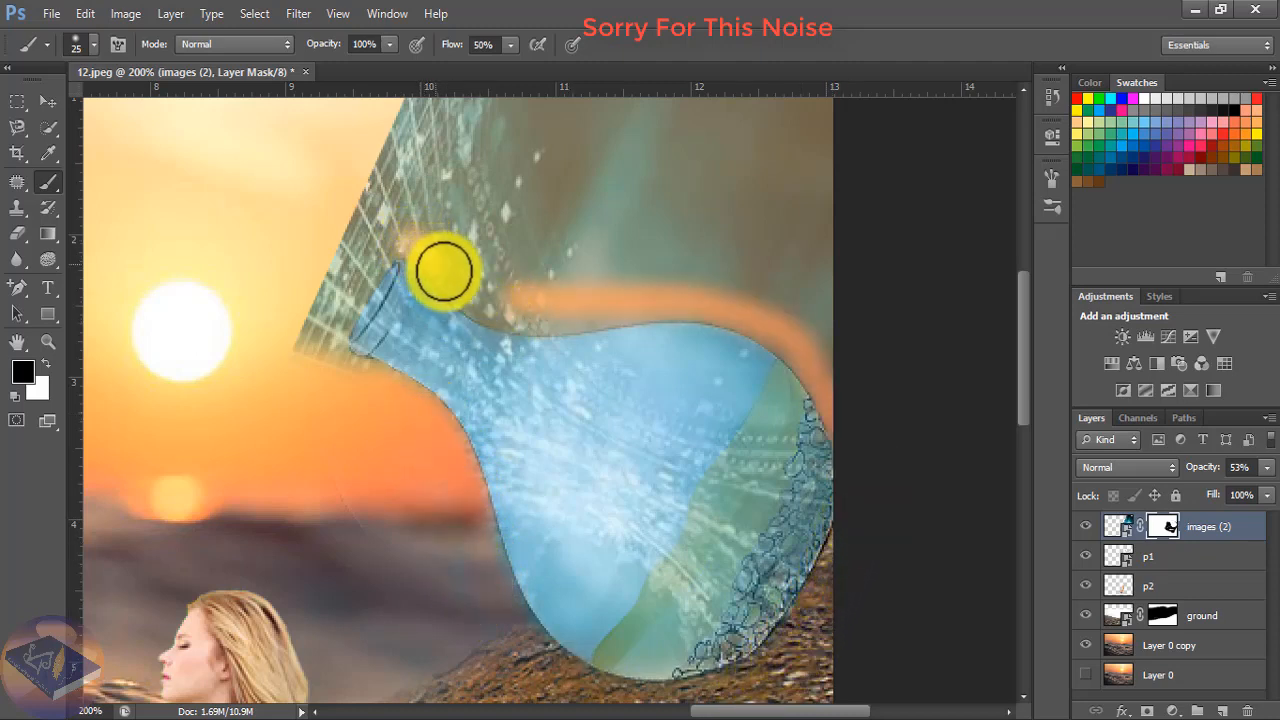
{"action": "mouse_move", "coordinate": [800, 331]}
{"action": "left_mouse_down"}
{"action": "mouse_move", "coordinate": [664, 296]}
{"action": "mouse_move", "coordinate": [416, 261]}
{"action": "mouse_move", "coordinate": [384, 228]}
{"action": "mouse_move", "coordinate": [494, 585]}
{"action": "mouse_move", "coordinate": [328, 458]}
{"action": "mouse_move", "coordinate": [360, 330]}
{"action": "mouse_move", "coordinate": [401, 282]}
{"action": "mouse_move", "coordinate": [396, 261]}
{"action": "mouse_move", "coordinate": [374, 304]}
{"action": "mouse_move", "coordinate": [443, 275]}
{"action": "left_mouse_up"}
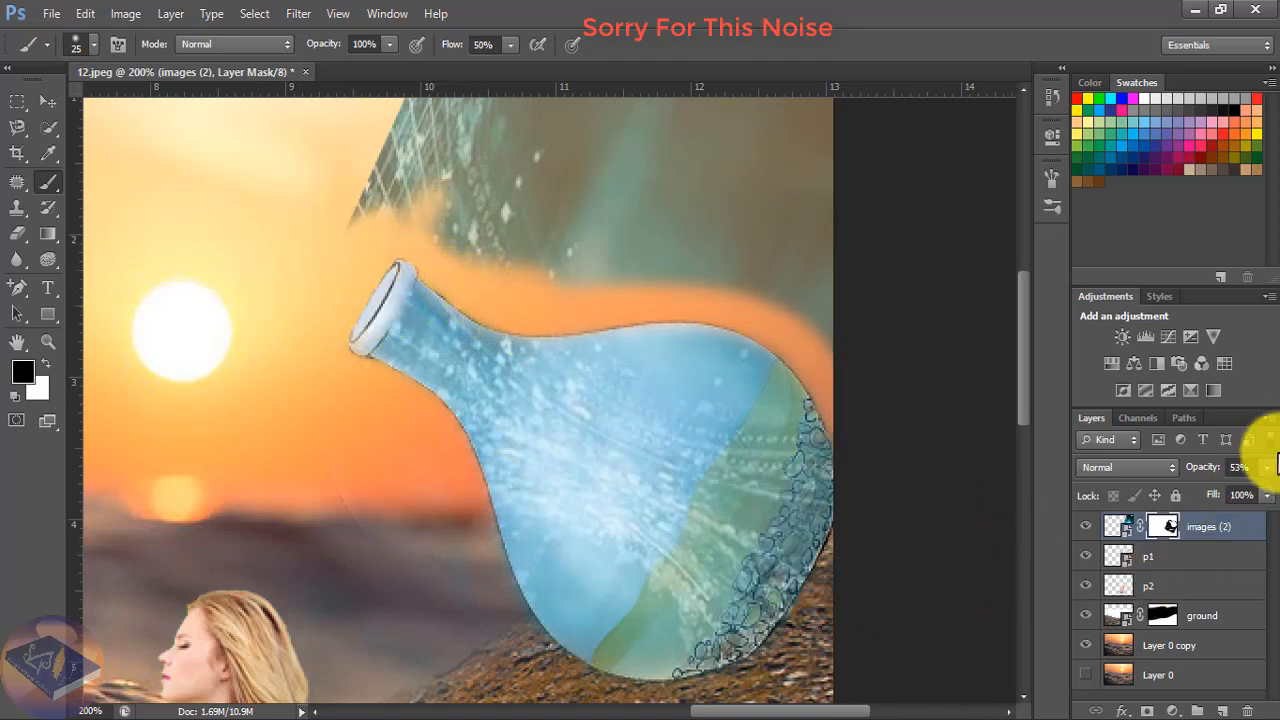
{"action": "left_click", "coordinate": [1267, 467]}
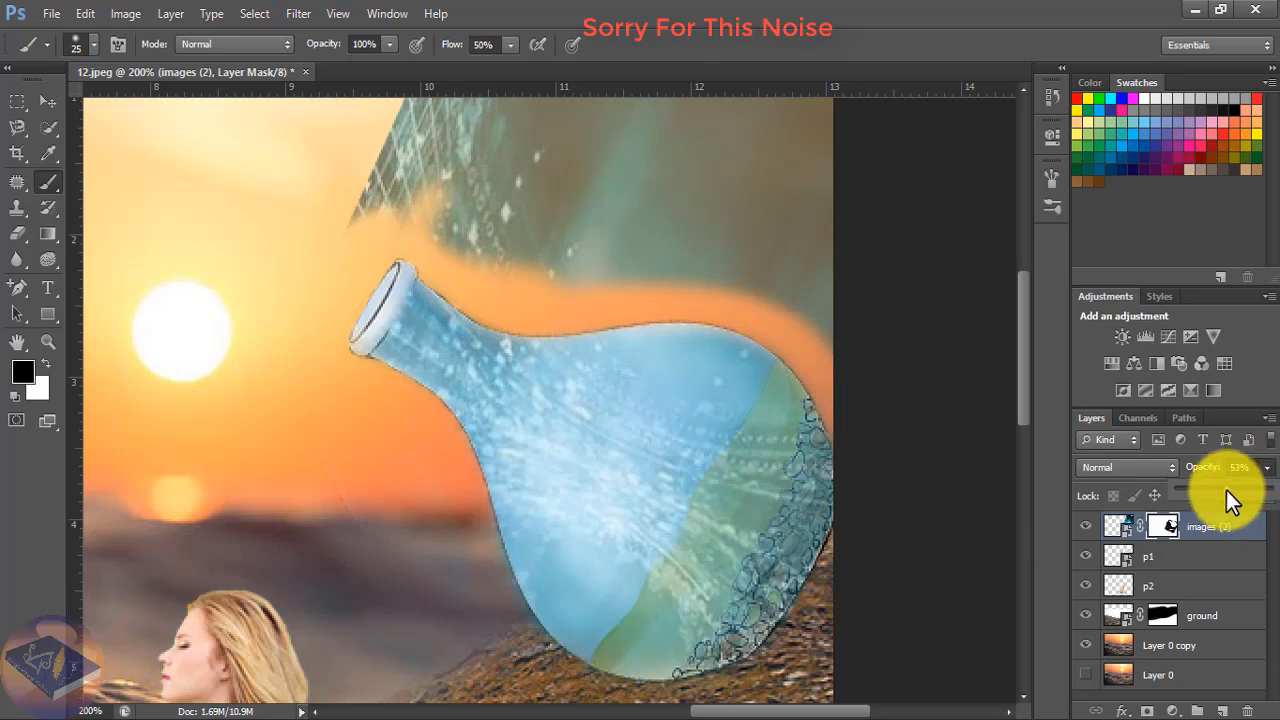
{"action": "left_click_drag", "start_coordinate": [1226, 490], "coordinate": [1271, 490]}
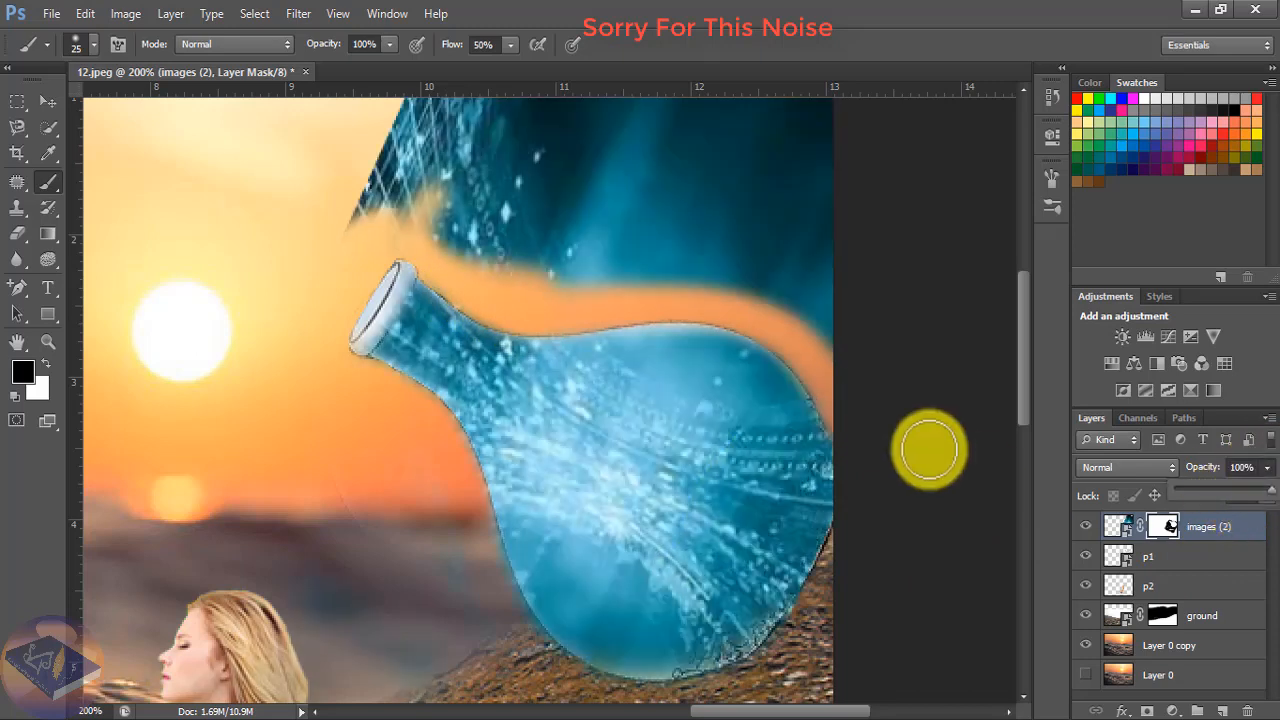
Enlarge the brush to 60 px and paint out the blue image above the flask on the images (2) layer mask
{"action": "key", "text": "bracketright"}
{"action": "key", "text": "bracketright"}
{"action": "key", "text": "bracketright"}
{"action": "key", "text": "bracketright"}
{"action": "left_click_drag", "start_coordinate": [314, 186], "coordinate": [851, 280]}
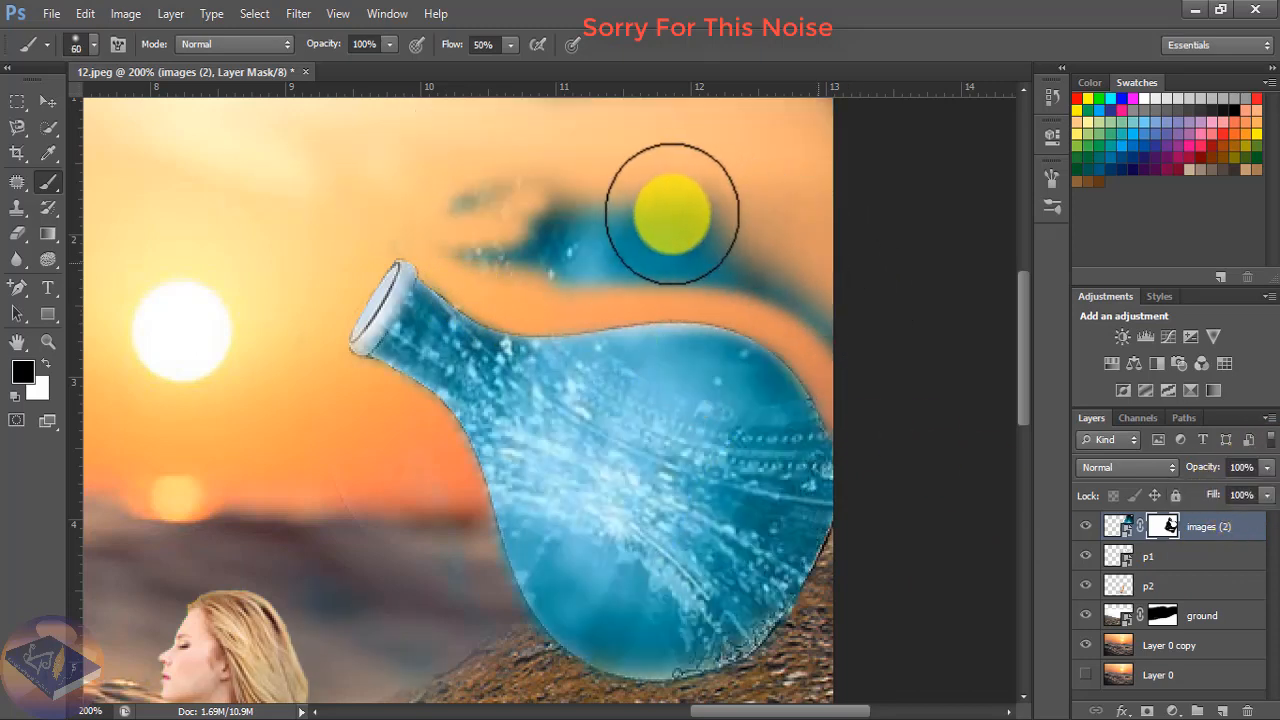
{"action": "left_click_drag", "start_coordinate": [672, 213], "coordinate": [465, 205]}
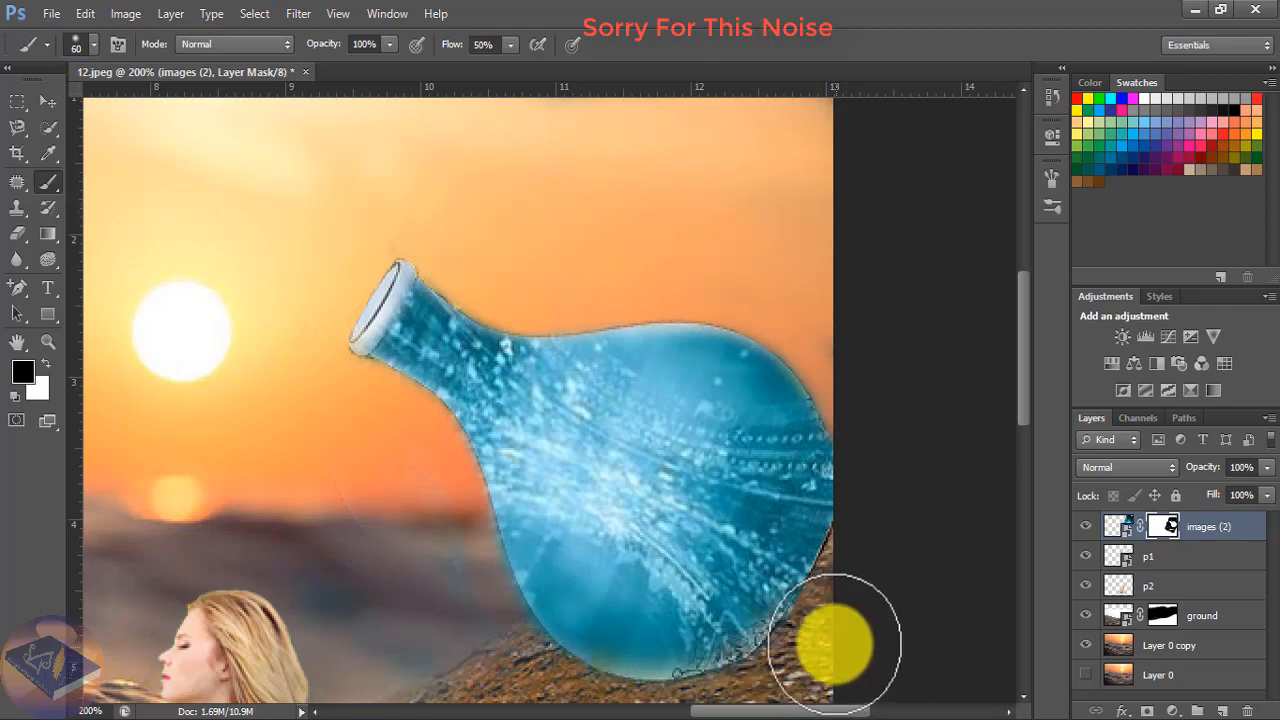
Mask out the leftover blue patches in the sky's upper corner and on the rocks below the flask
{"action": "key", "text": "ctrl+minus"}
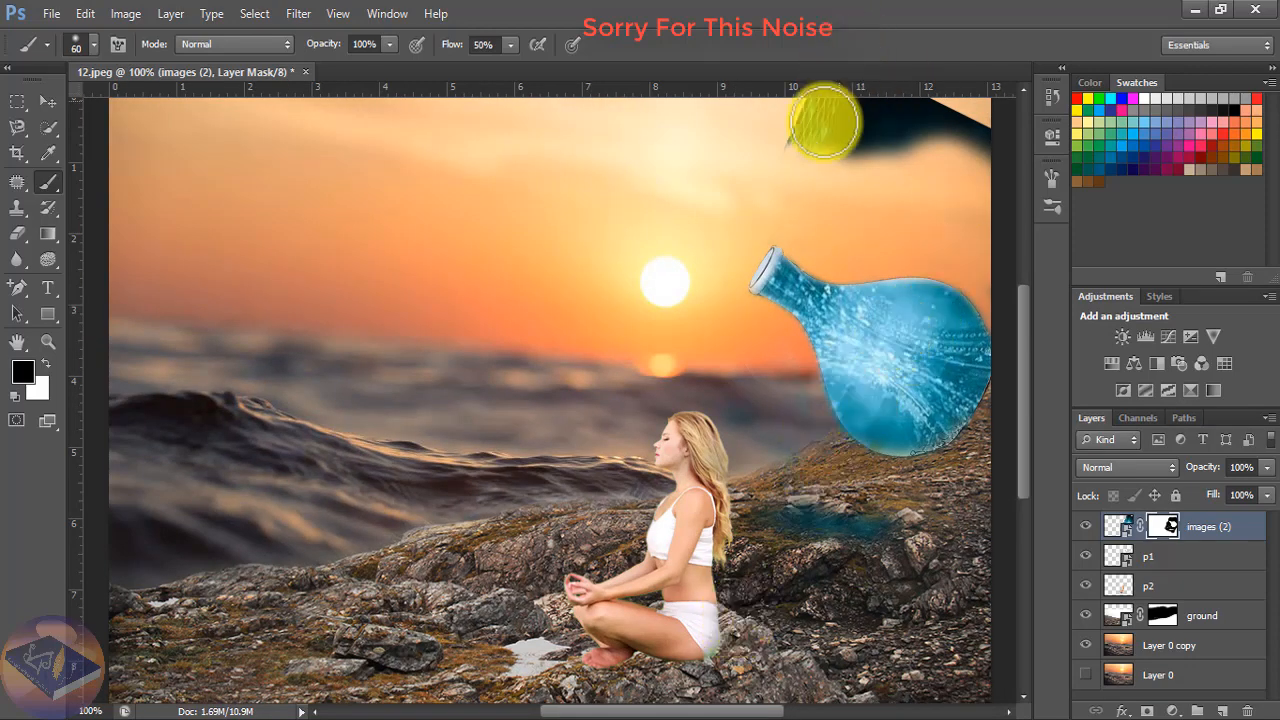
{"action": "mouse_move", "coordinate": [777, 154]}
{"action": "left_mouse_down"}
{"action": "mouse_move", "coordinate": [831, 149]}
{"action": "mouse_move", "coordinate": [982, 68]}
{"action": "left_mouse_up"}
{"action": "left_click_drag", "start_coordinate": [870, 522], "coordinate": [800, 466]}
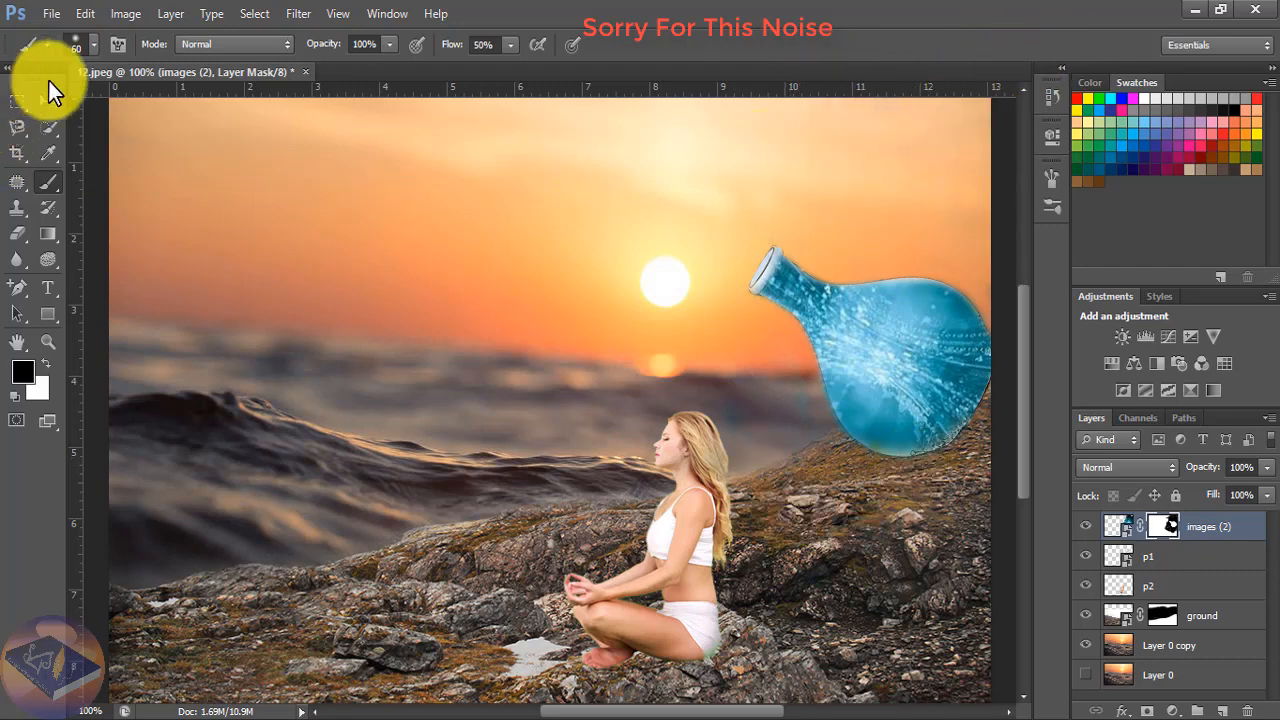
Add a layer mask to the p1 layer and soften the flask's lower outer edge with the 60 px black brush
{"action": "left_click", "coordinate": [46, 101]}
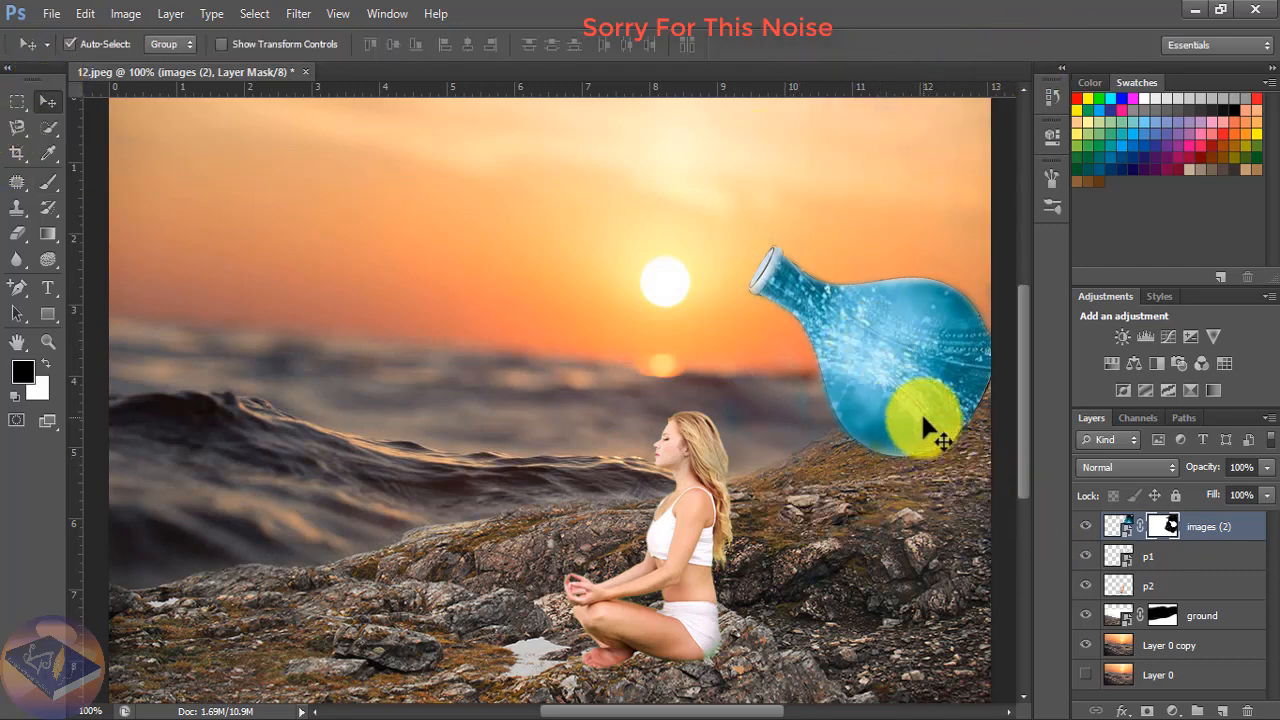
{"action": "left_click", "coordinate": [1117, 570]}
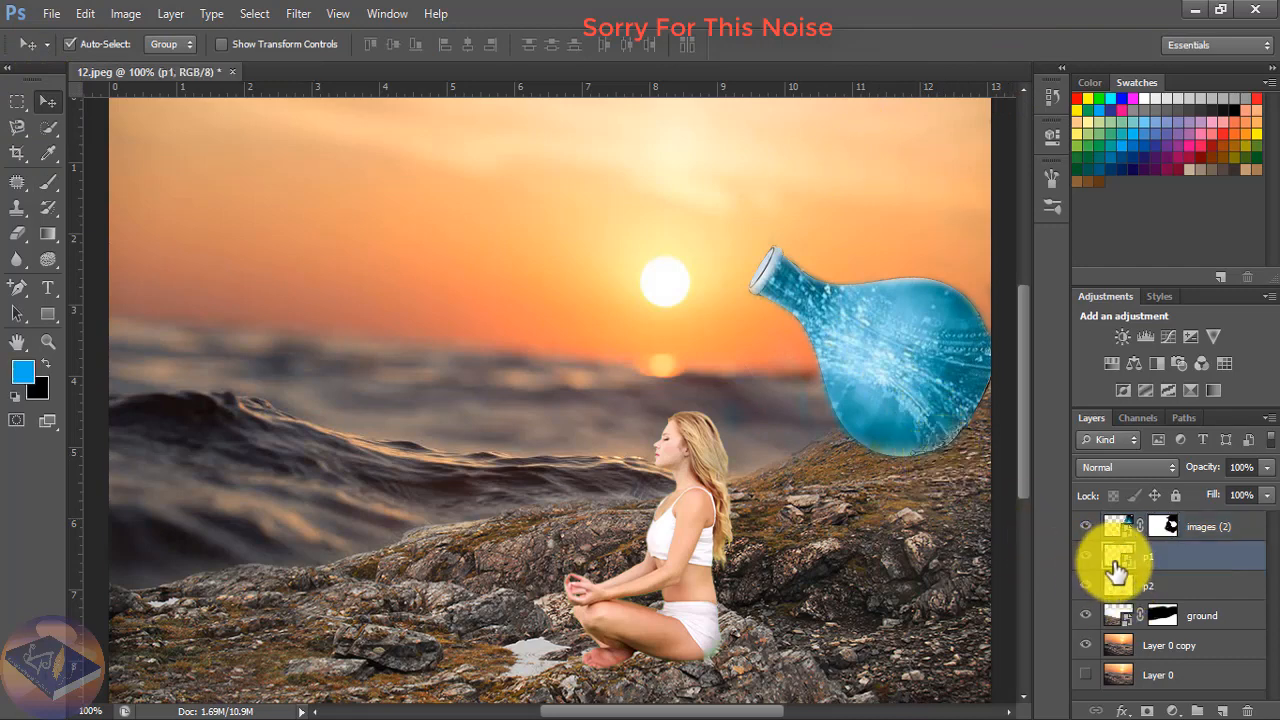
{"action": "left_click", "coordinate": [1148, 711]}
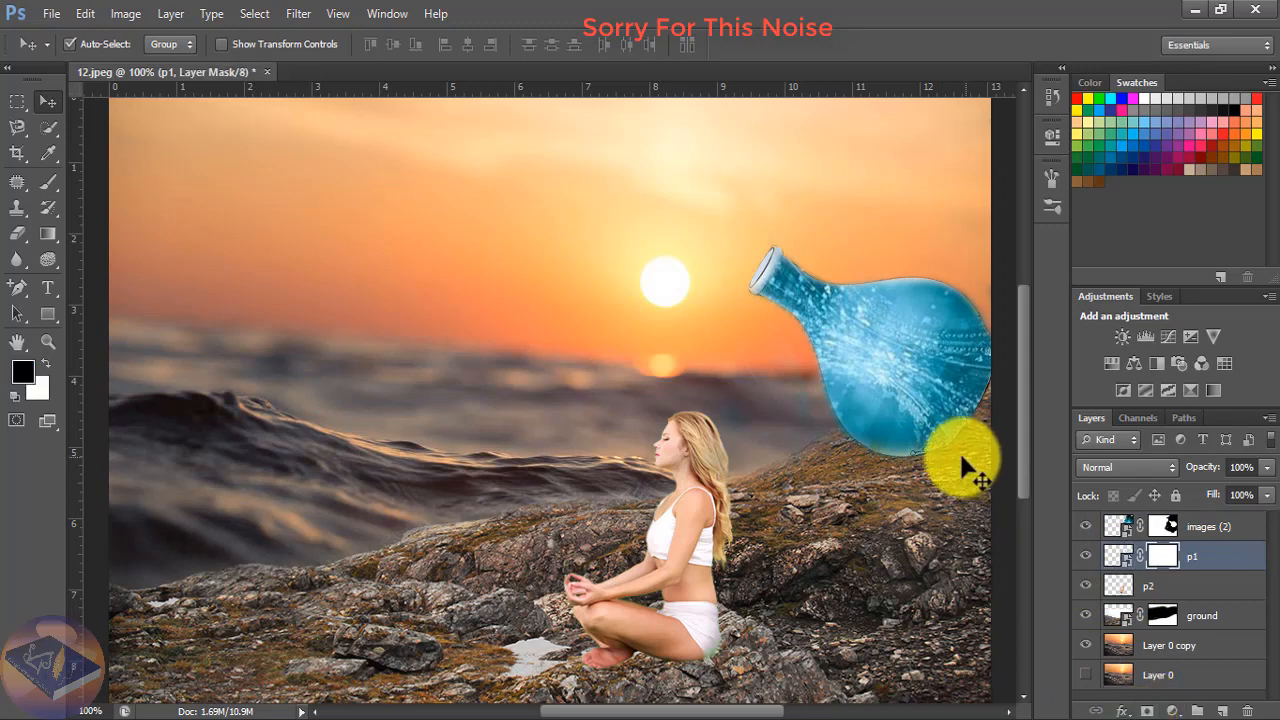
{"action": "left_click", "coordinate": [48, 181]}
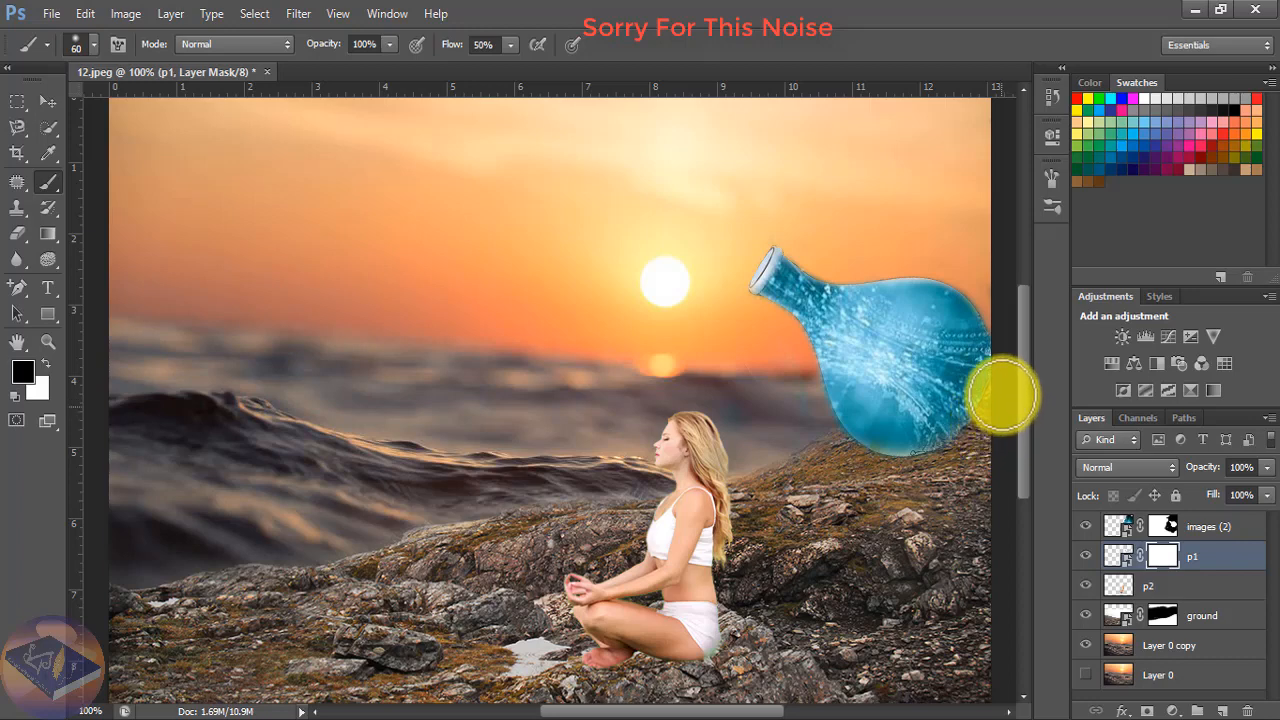
{"action": "mouse_move", "coordinate": [1003, 396]}
{"action": "left_mouse_down"}
{"action": "mouse_move", "coordinate": [994, 429]}
{"action": "mouse_move", "coordinate": [955, 462]}
{"action": "mouse_move", "coordinate": [911, 474]}
{"action": "left_mouse_up"}
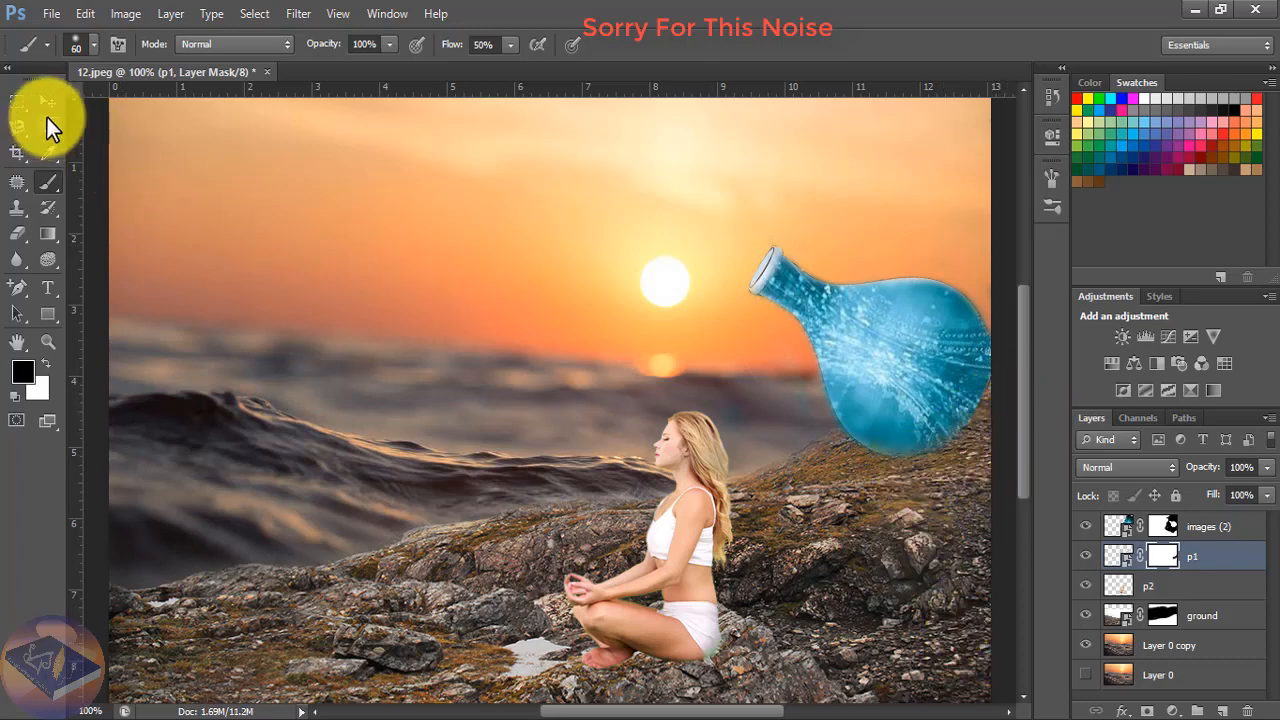
{"action": "left_click", "coordinate": [47, 102]}
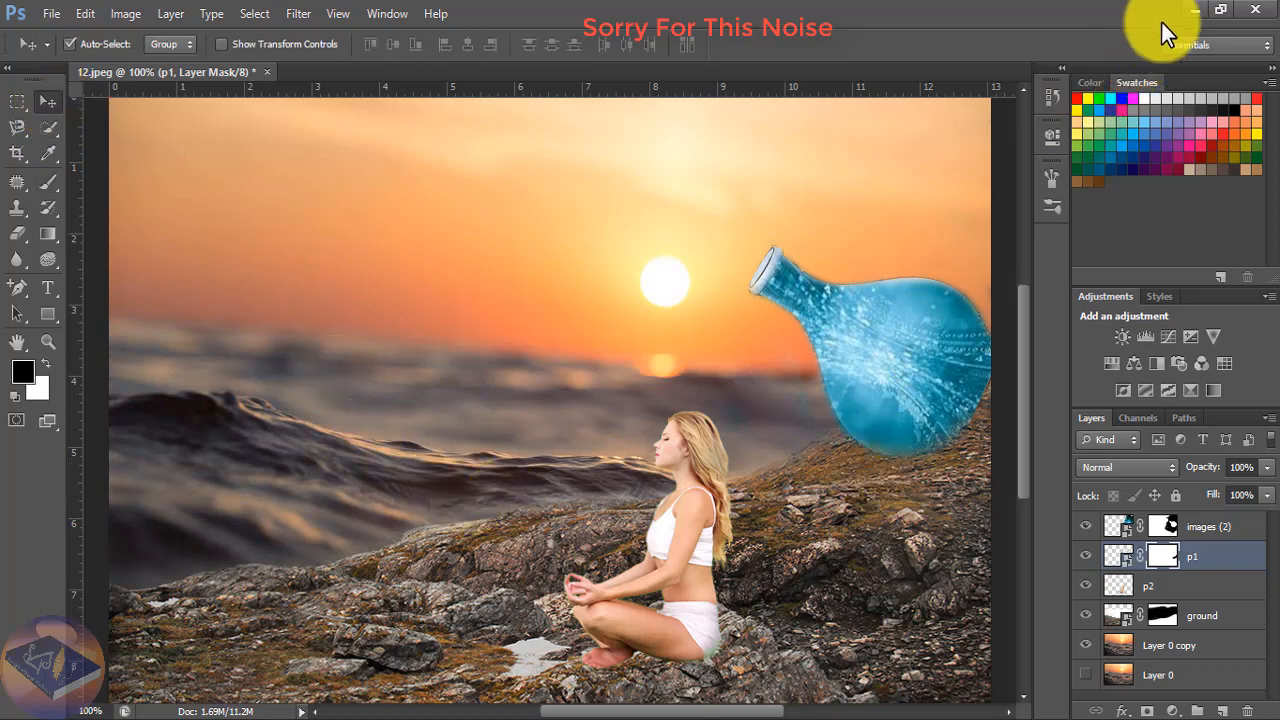
Place images (1).jpeg from the image folder into the document, rotate it 28.82°, and commit the placement
{"action": "left_click", "coordinate": [1196, 12]}
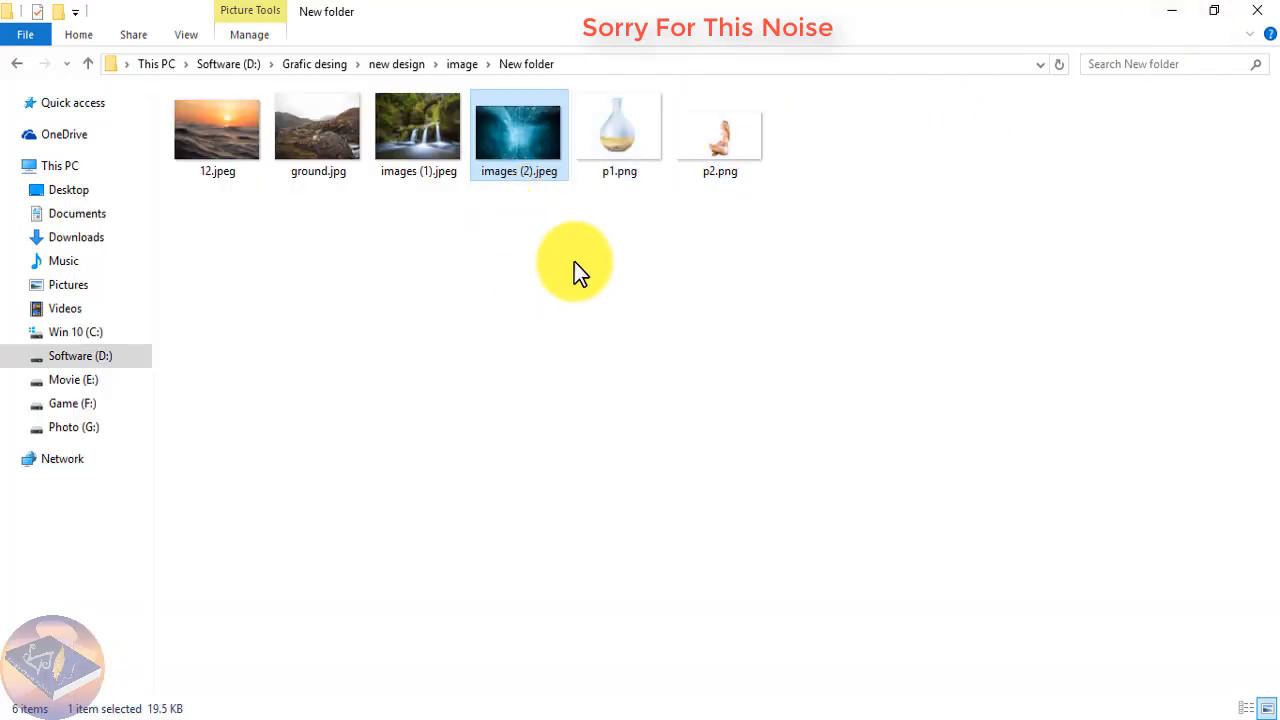
{"action": "left_click_drag", "start_coordinate": [428, 127], "coordinate": [643, 414]}
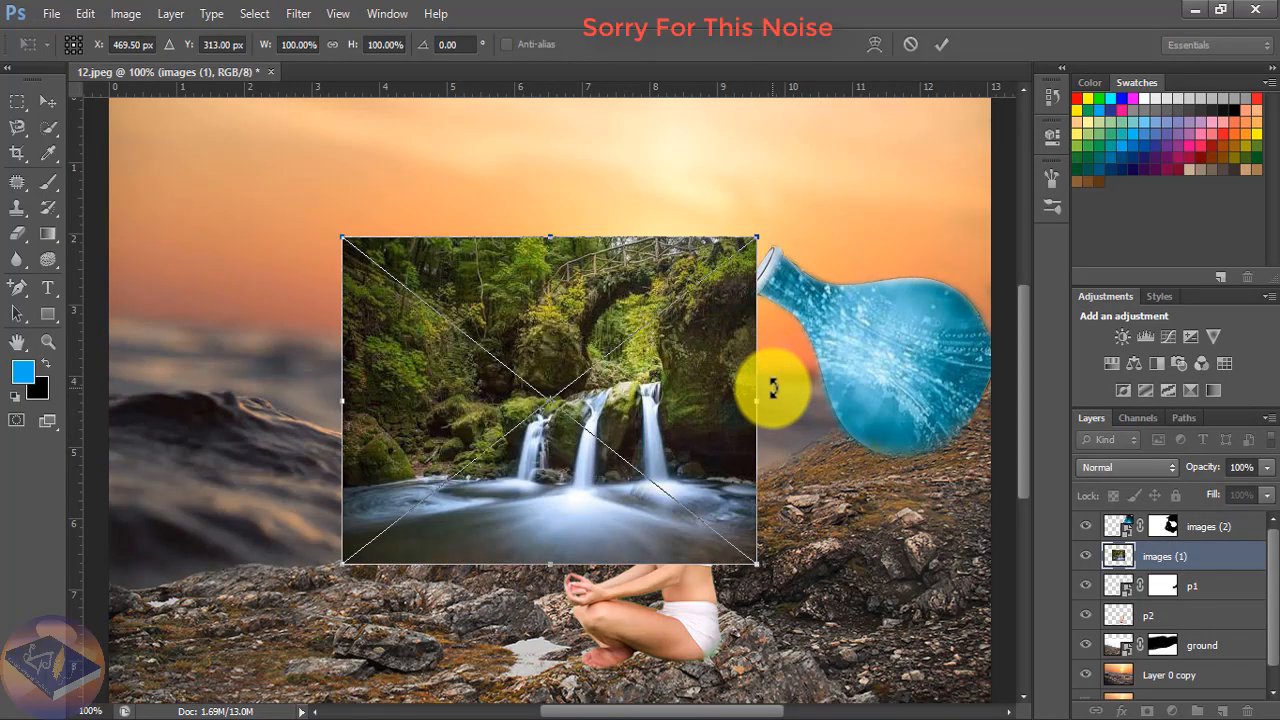
{"action": "left_click_drag", "start_coordinate": [773, 387], "coordinate": [829, 529]}
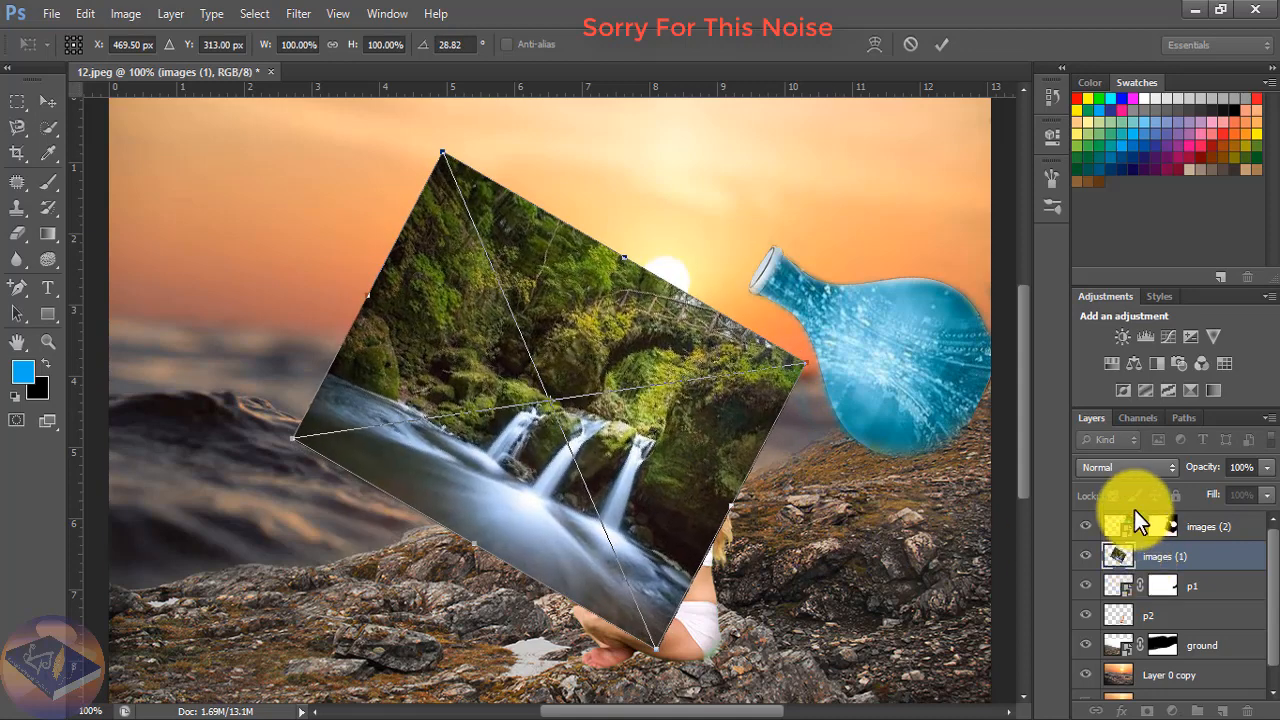
{"action": "key", "text": "Return"}
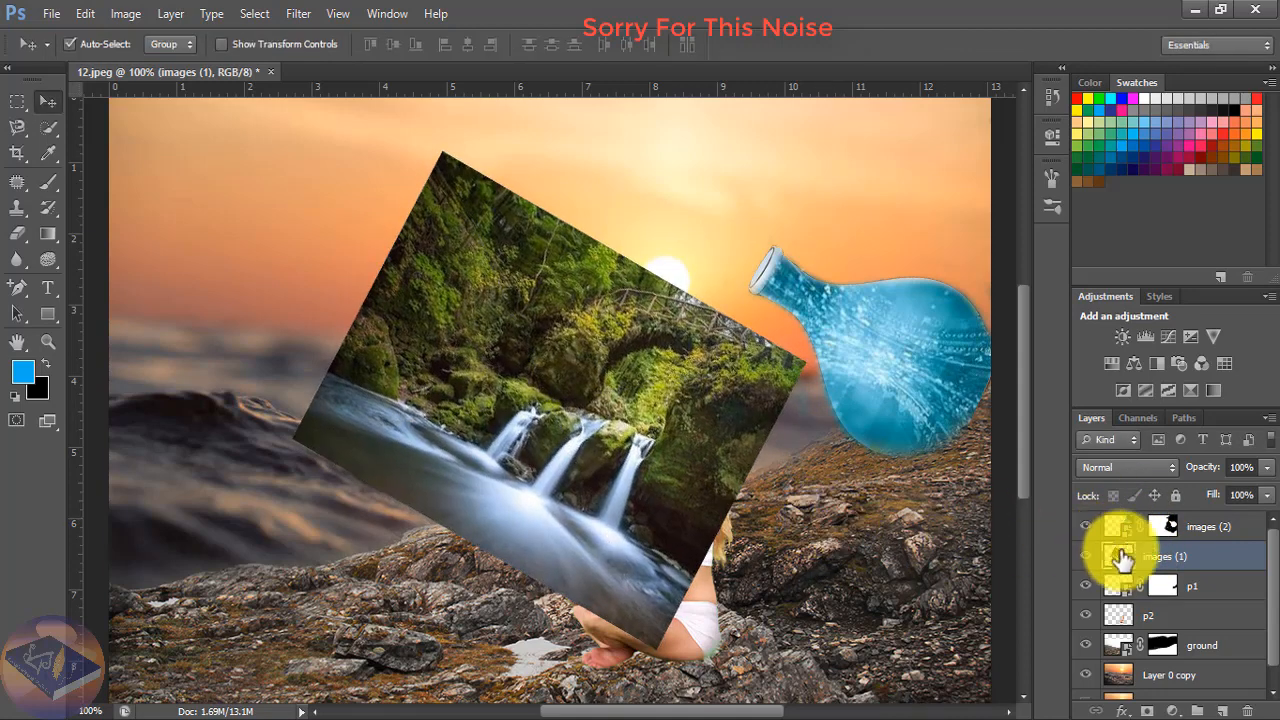
Bring the images (1) layer above images (2), set its opacity to 45%, and align a waterfall with the flask's mouth
{"action": "left_click_drag", "start_coordinate": [1120, 558], "coordinate": [1133, 512]}
{"action": "left_click_drag", "start_coordinate": [671, 408], "coordinate": [731, 325]}
{"action": "left_click", "coordinate": [1268, 468]}
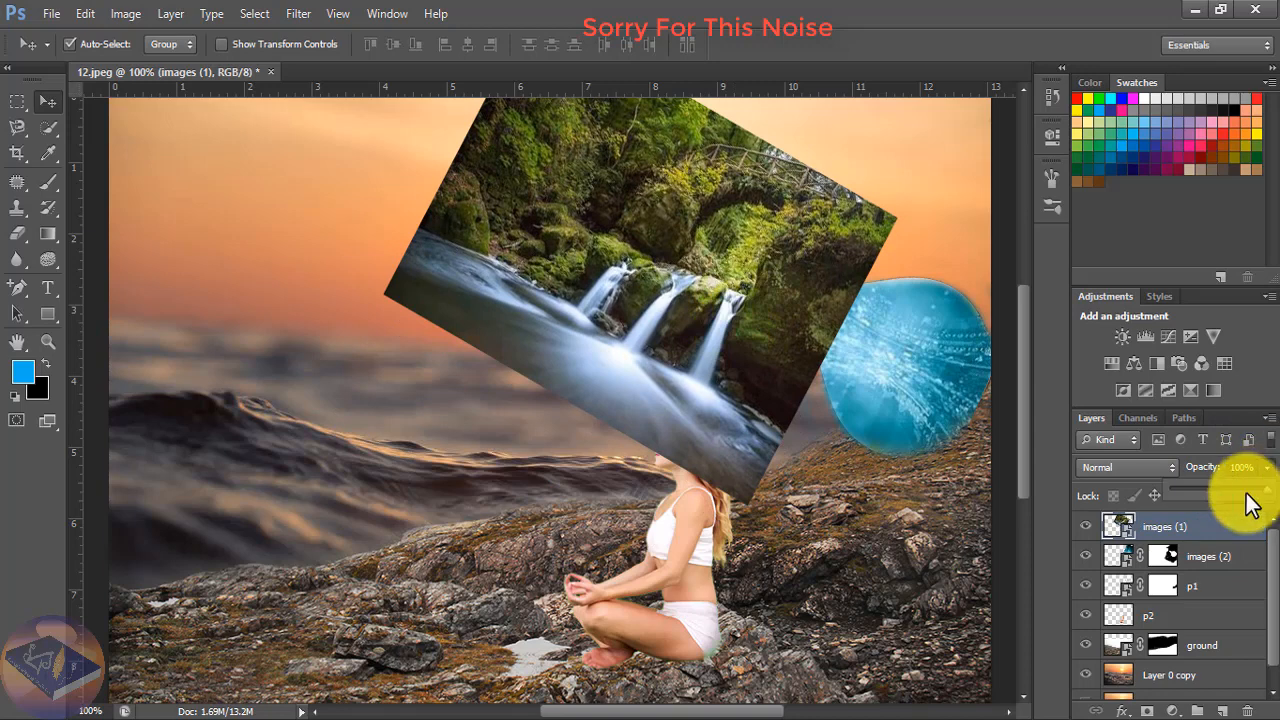
{"action": "left_click_drag", "start_coordinate": [1266, 494], "coordinate": [1216, 499]}
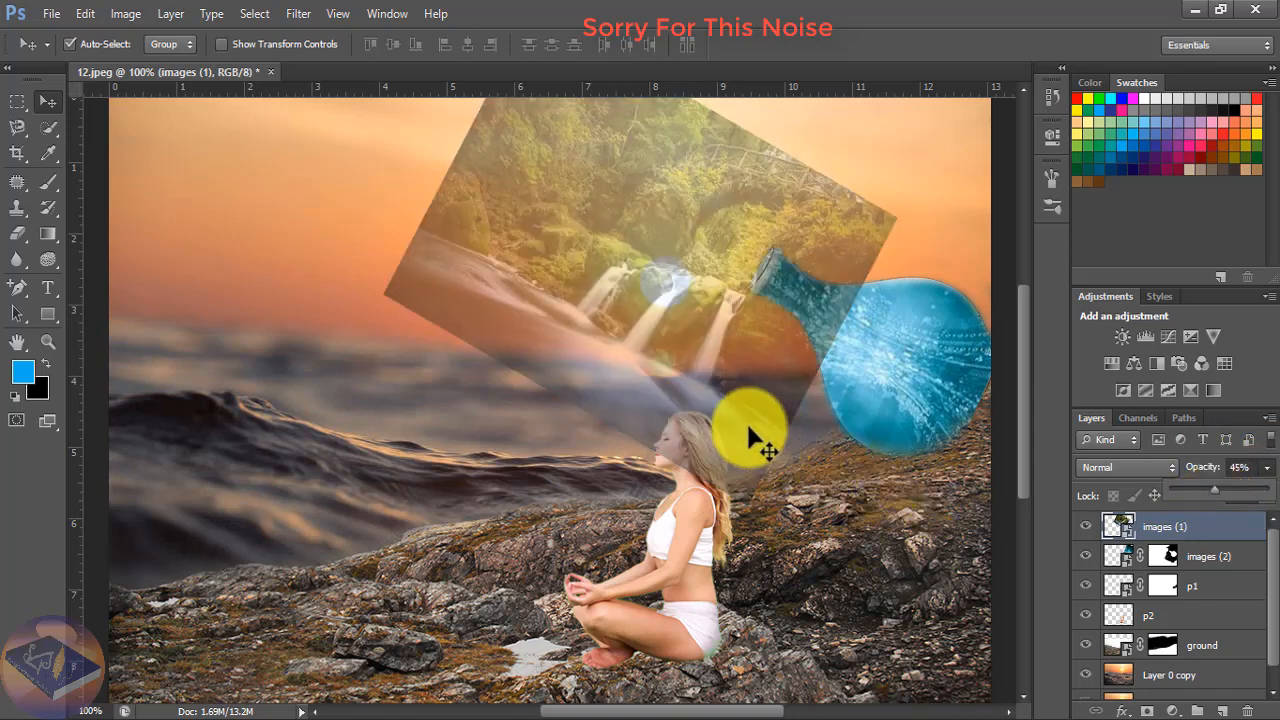
{"action": "left_click_drag", "start_coordinate": [752, 422], "coordinate": [767, 423]}
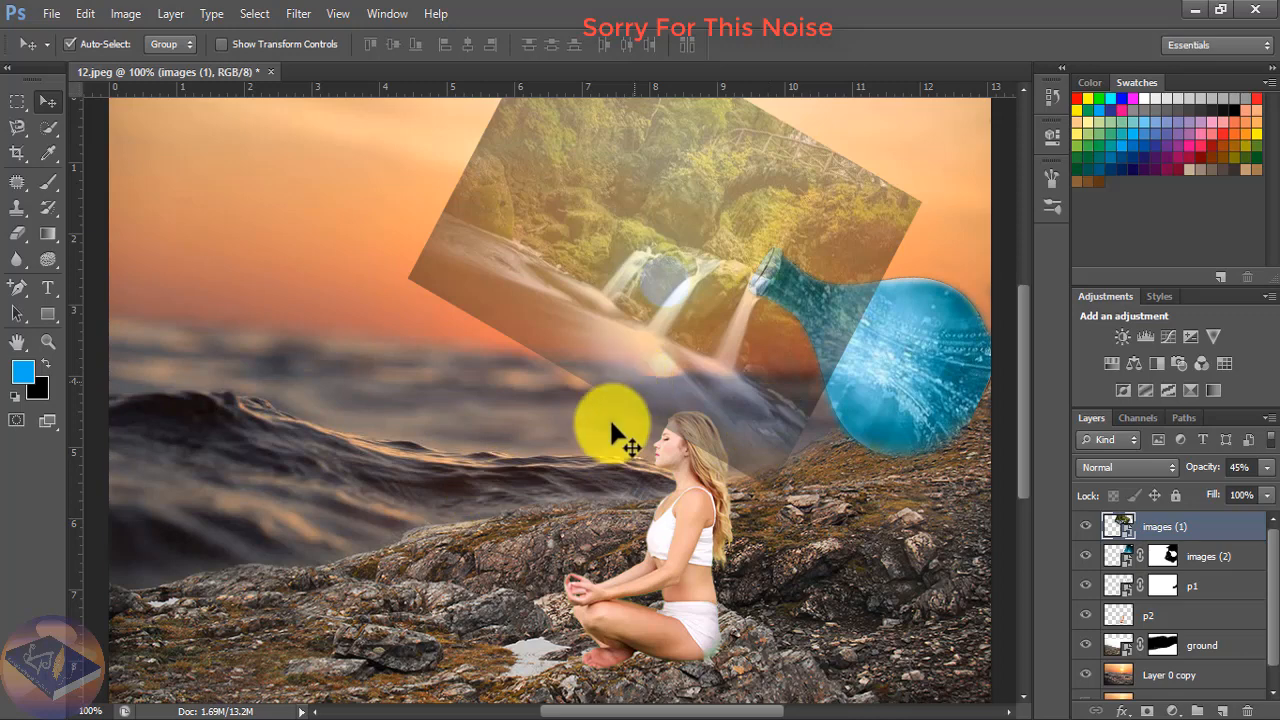
Stretch the waterfall image to about 115% height towards the woman's head and commit the transform
{"action": "key", "text": "ctrl+t"}
{"action": "left_click_drag", "start_coordinate": [592, 385], "coordinate": [563, 434]}
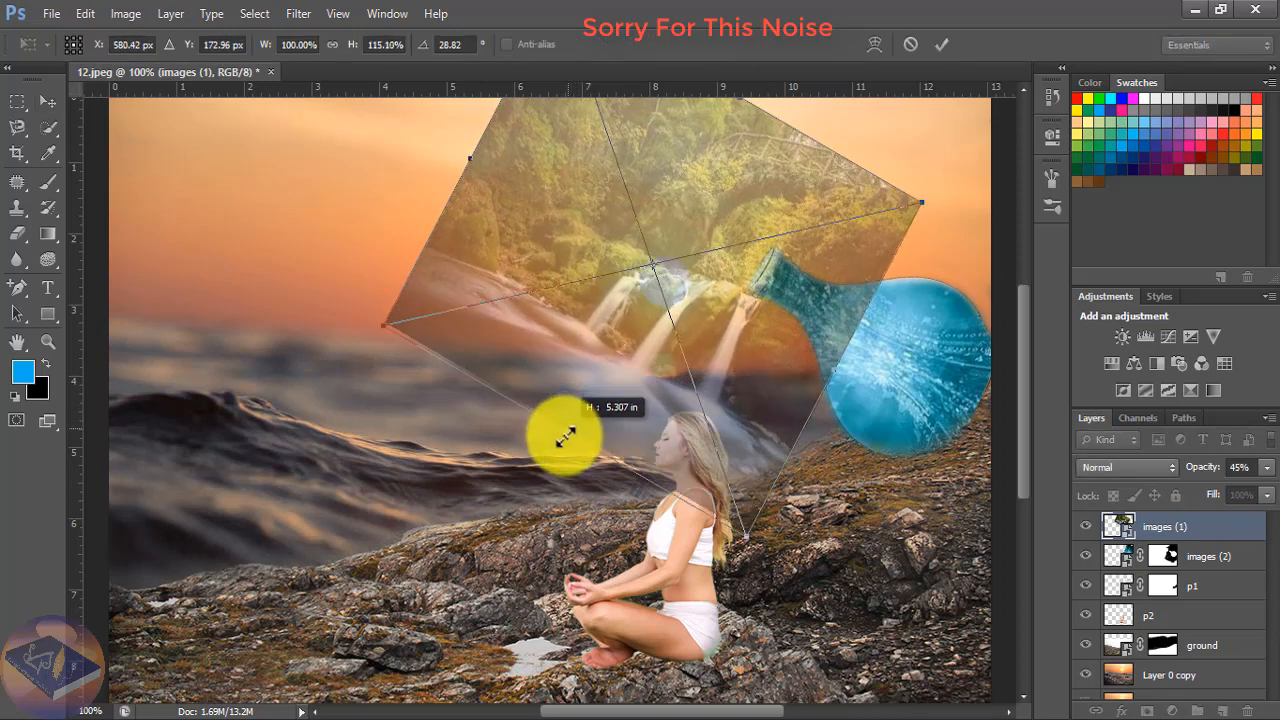
{"action": "key", "text": "Return"}
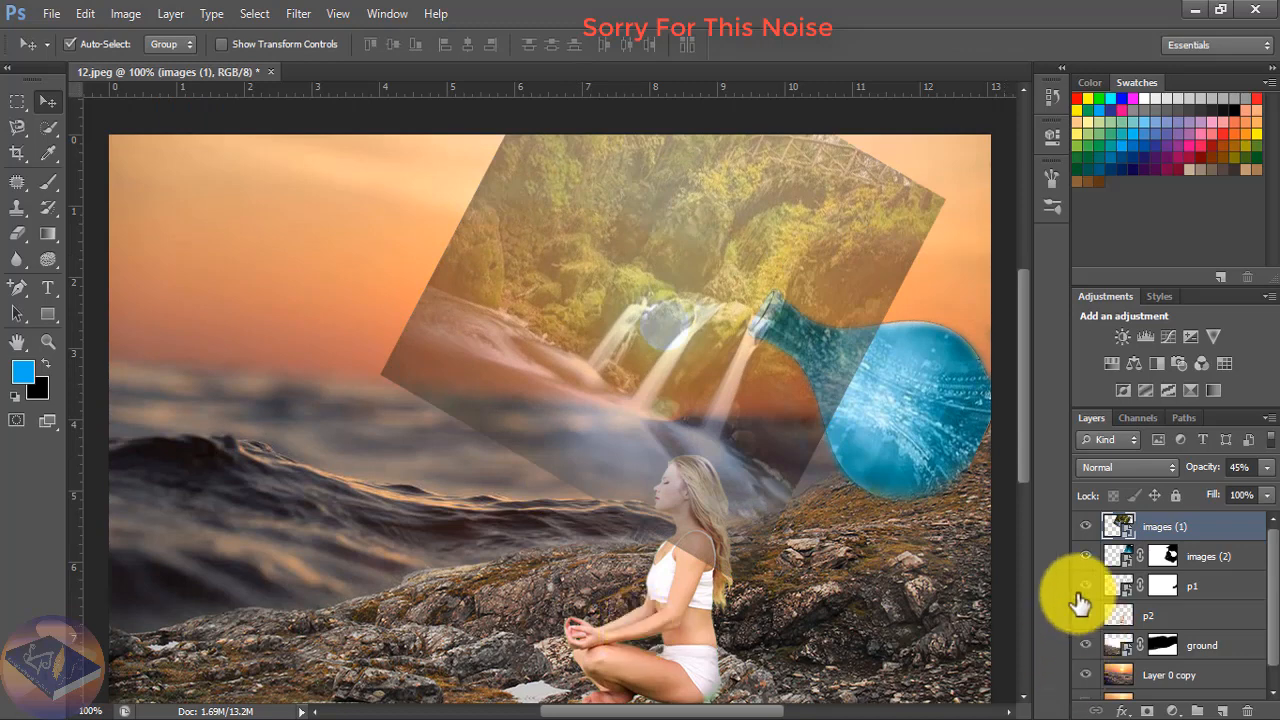
{"action": "left_click", "coordinate": [787, 527]}
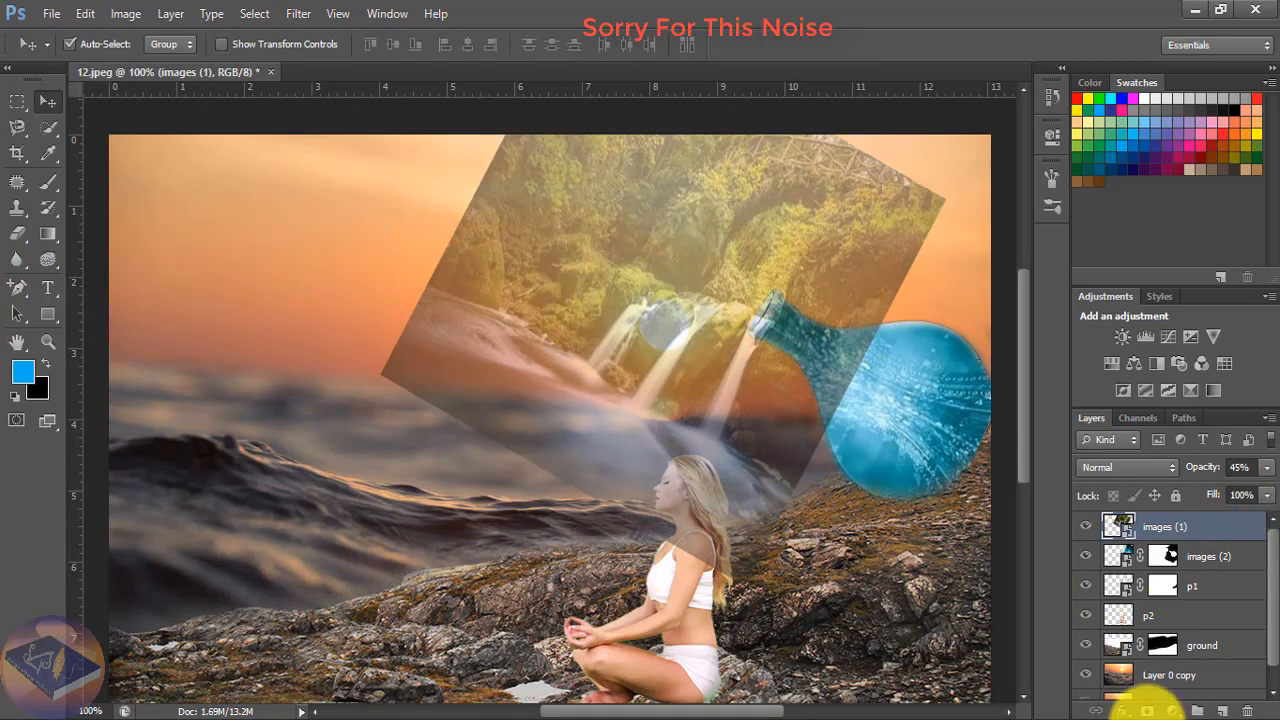
Add a layer mask to images (1) and paint out forest along its upper edges and above the flask with a 60 px black brush
{"action": "left_click", "coordinate": [1145, 710]}
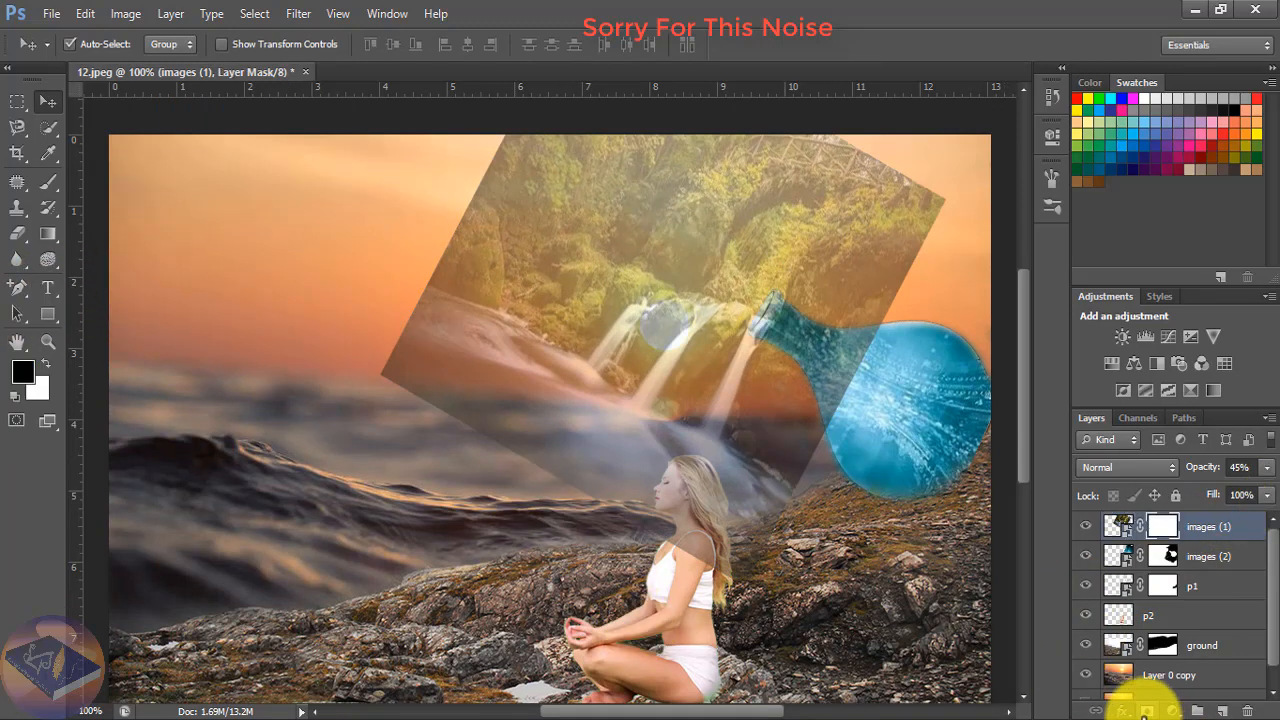
{"action": "key", "text": "d"}
{"action": "left_click", "coordinate": [40, 186]}
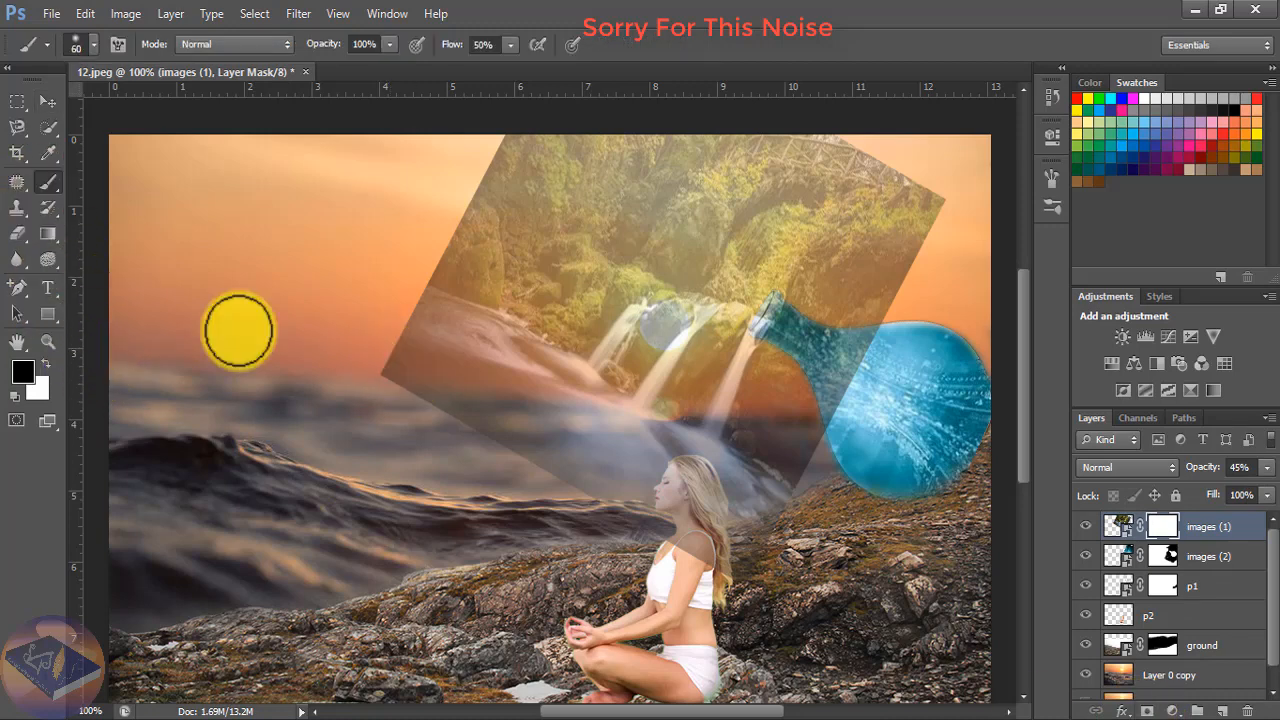
{"action": "mouse_move", "coordinate": [463, 277]}
{"action": "left_mouse_down"}
{"action": "mouse_move", "coordinate": [569, 138]}
{"action": "mouse_move", "coordinate": [492, 148]}
{"action": "mouse_move", "coordinate": [434, 221]}
{"action": "mouse_move", "coordinate": [440, 255]}
{"action": "mouse_move", "coordinate": [525, 134]}
{"action": "mouse_move", "coordinate": [794, 143]}
{"action": "mouse_move", "coordinate": [669, 157]}
{"action": "mouse_move", "coordinate": [776, 180]}
{"action": "mouse_move", "coordinate": [872, 173]}
{"action": "mouse_move", "coordinate": [829, 150]}
{"action": "mouse_move", "coordinate": [862, 153]}
{"action": "mouse_move", "coordinate": [925, 186]}
{"action": "mouse_move", "coordinate": [930, 201]}
{"action": "mouse_move", "coordinate": [881, 287]}
{"action": "mouse_move", "coordinate": [731, 263]}
{"action": "left_mouse_up"}
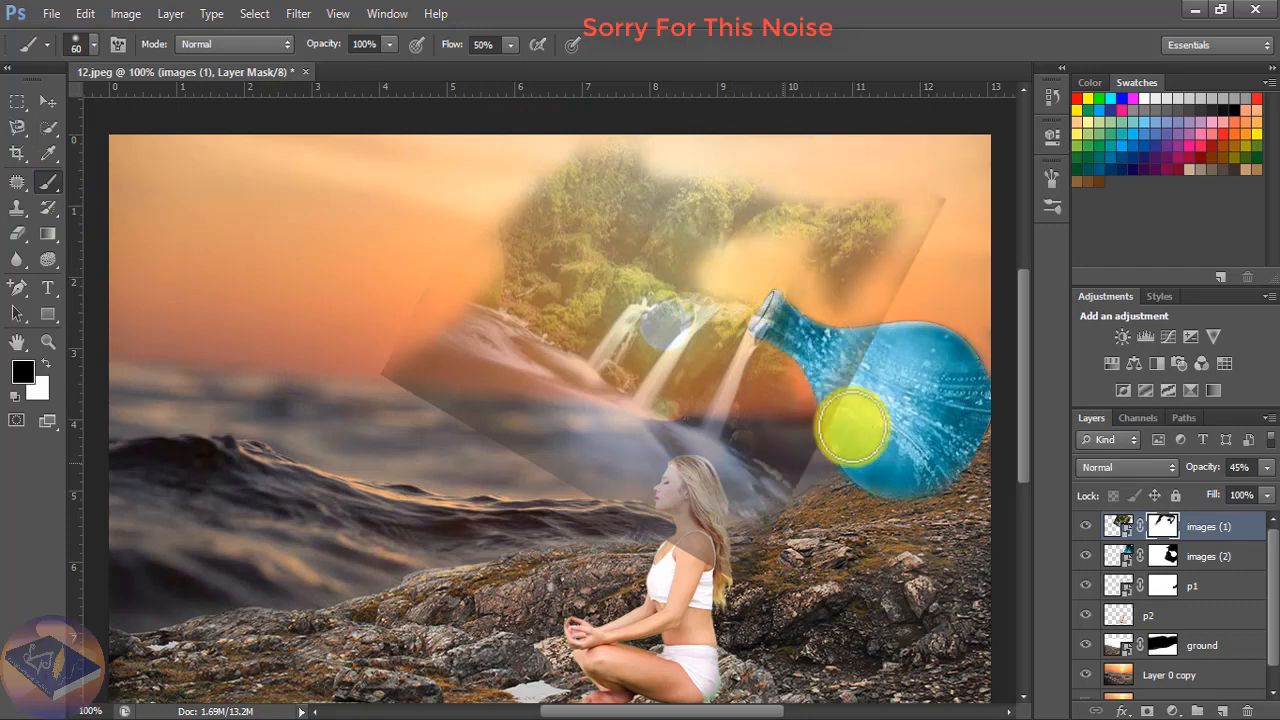
{"action": "left_click", "coordinate": [1135, 522]}
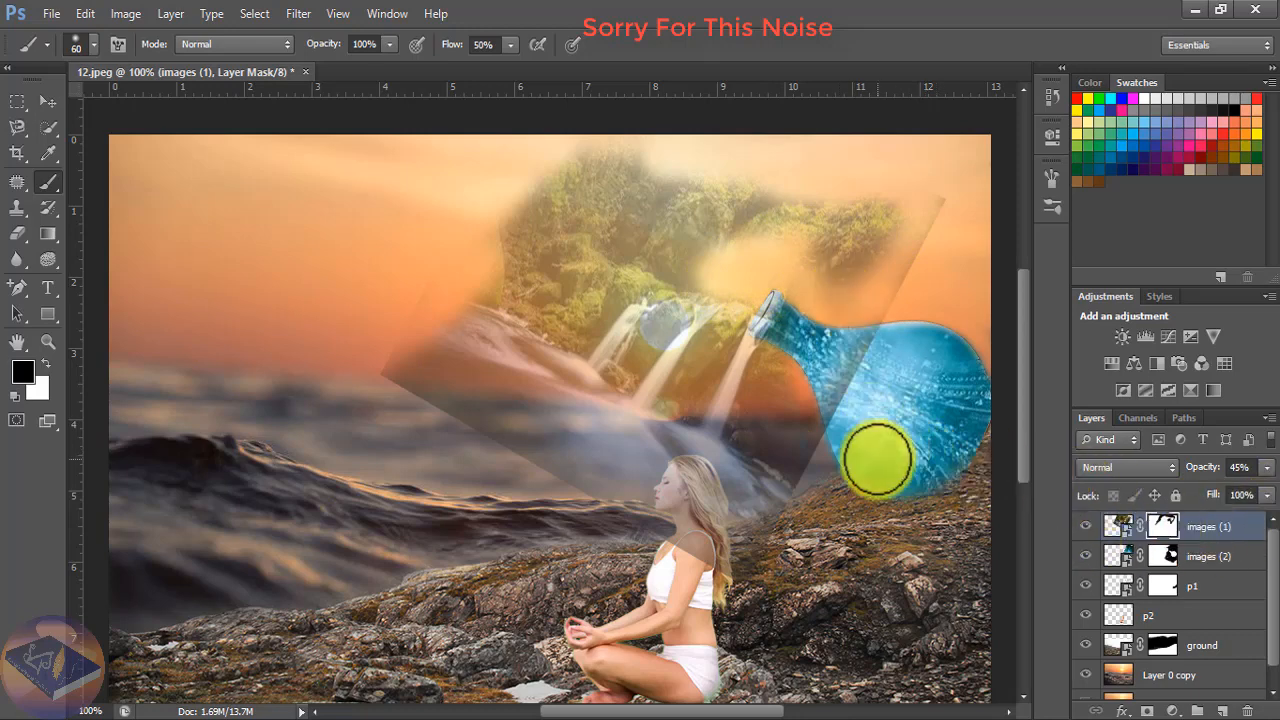
Mask the waterfall image off the flask's mouth and neck and paint out the middle waterfall beside the sun
{"action": "key", "text": "ctrl+plus"}
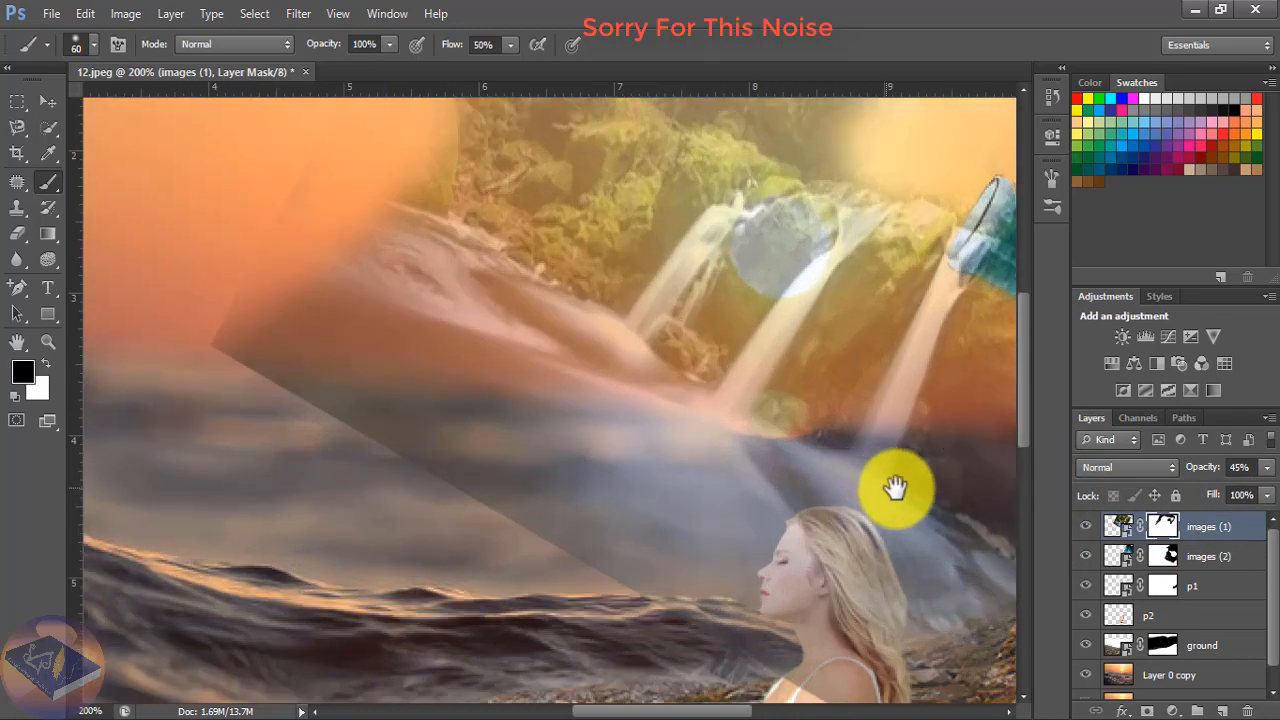
{"action": "left_click_drag", "start_coordinate": [737, 544], "coordinate": [677, 563]}
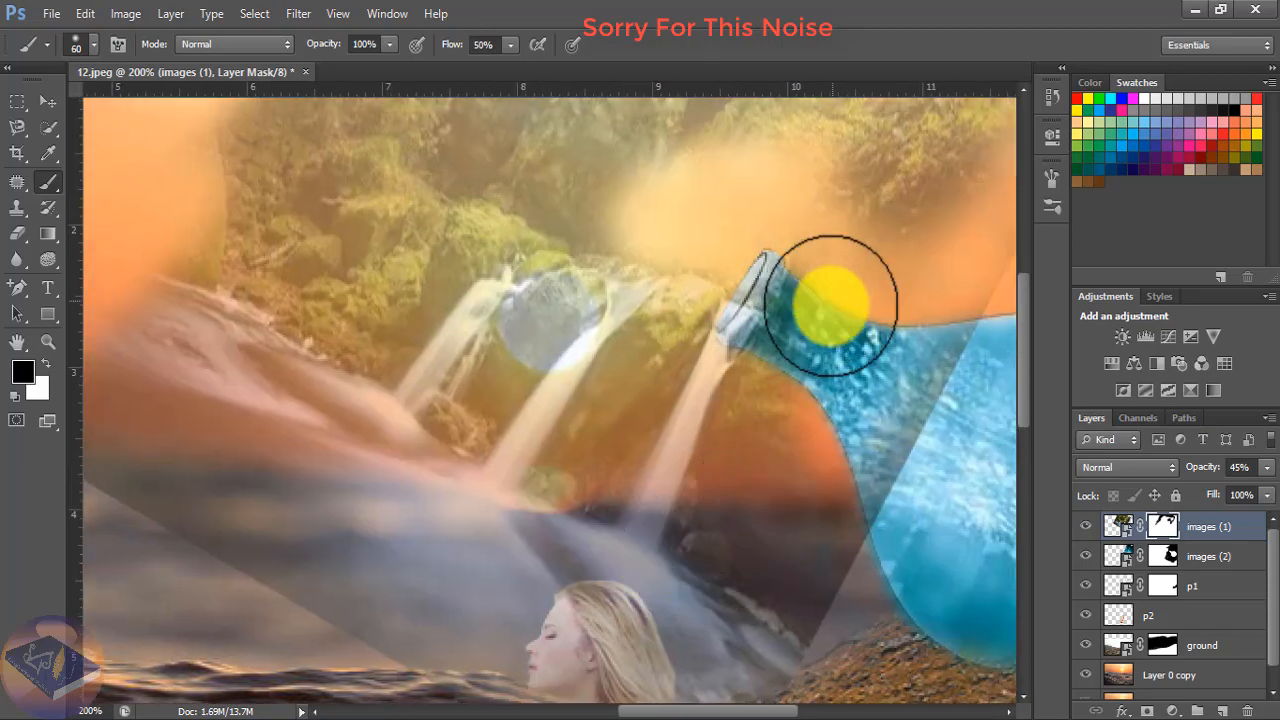
{"action": "mouse_move", "coordinate": [797, 307]}
{"action": "left_mouse_down"}
{"action": "mouse_move", "coordinate": [778, 370]}
{"action": "mouse_move", "coordinate": [821, 284]}
{"action": "mouse_move", "coordinate": [751, 441]}
{"action": "mouse_move", "coordinate": [520, 363]}
{"action": "mouse_move", "coordinate": [581, 432]}
{"action": "mouse_move", "coordinate": [601, 405]}
{"action": "mouse_move", "coordinate": [590, 430]}
{"action": "mouse_move", "coordinate": [587, 407]}
{"action": "mouse_move", "coordinate": [469, 486]}
{"action": "left_mouse_up"}
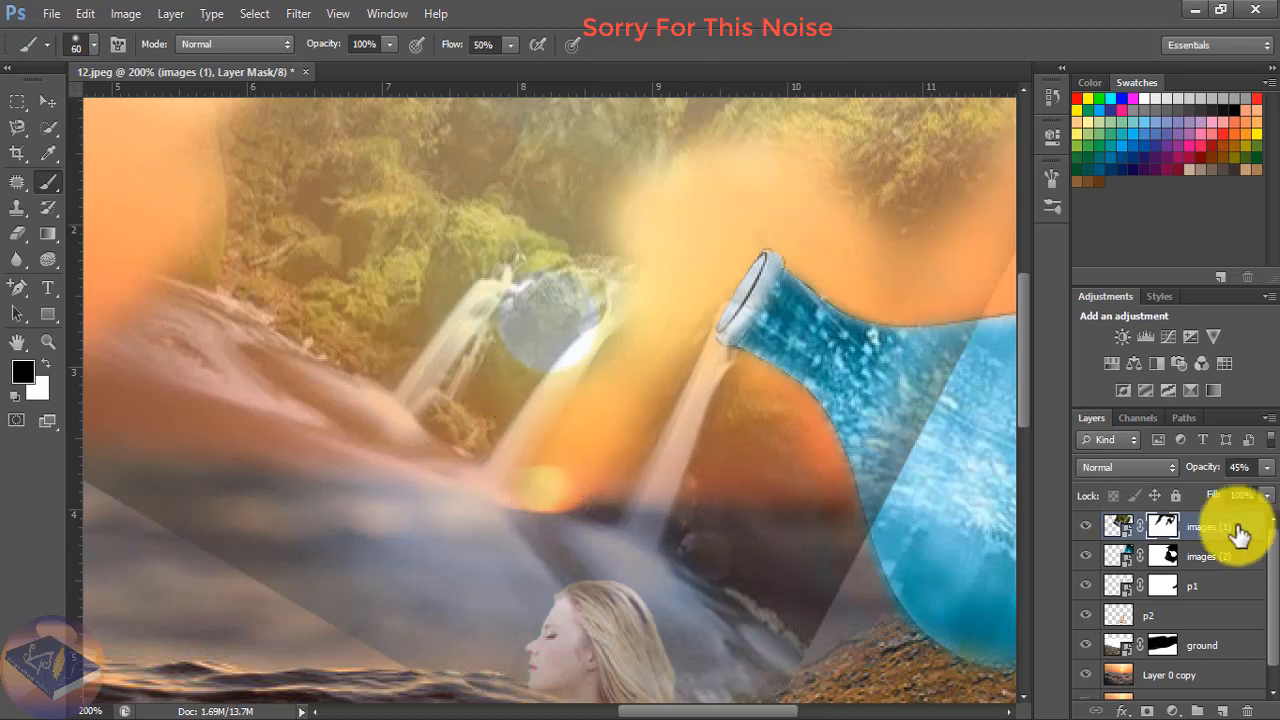
Set the images (1) layer's opacity to 100% and mask out the surroundings of the water stream pouring from the flask
{"action": "left_click", "coordinate": [1266, 468]}
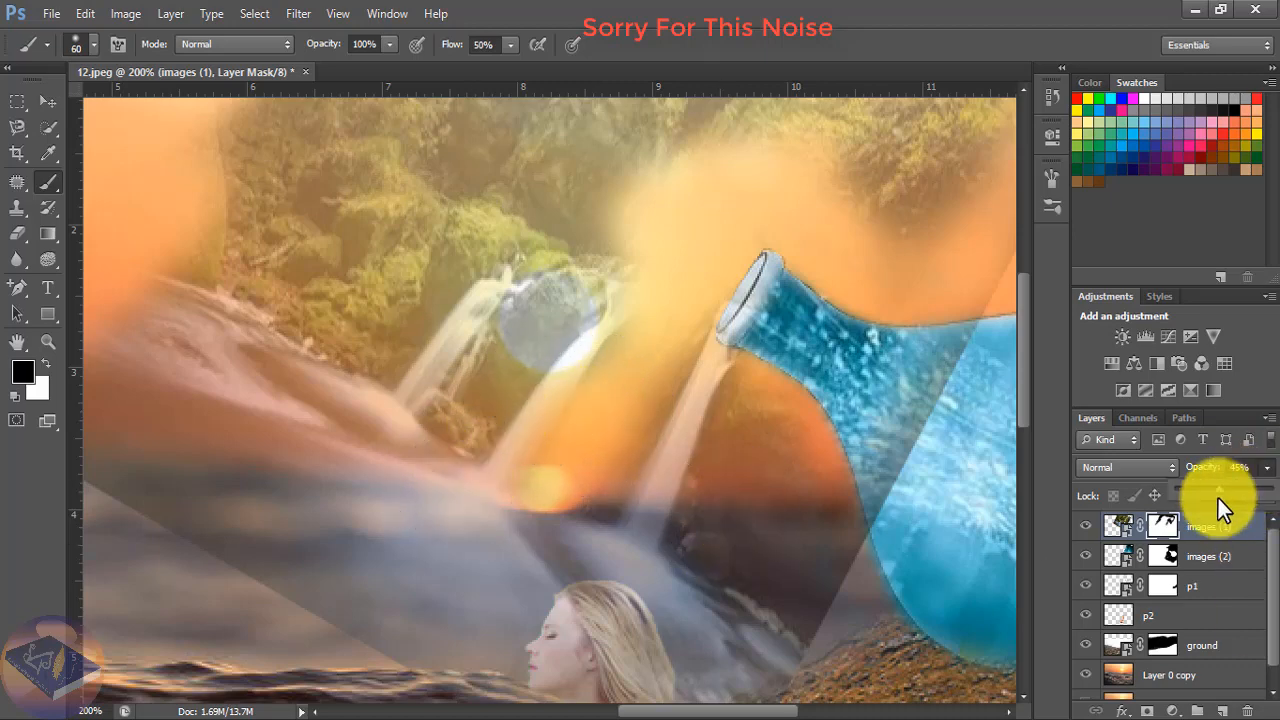
{"action": "left_click_drag", "start_coordinate": [1225, 500], "coordinate": [1272, 500]}
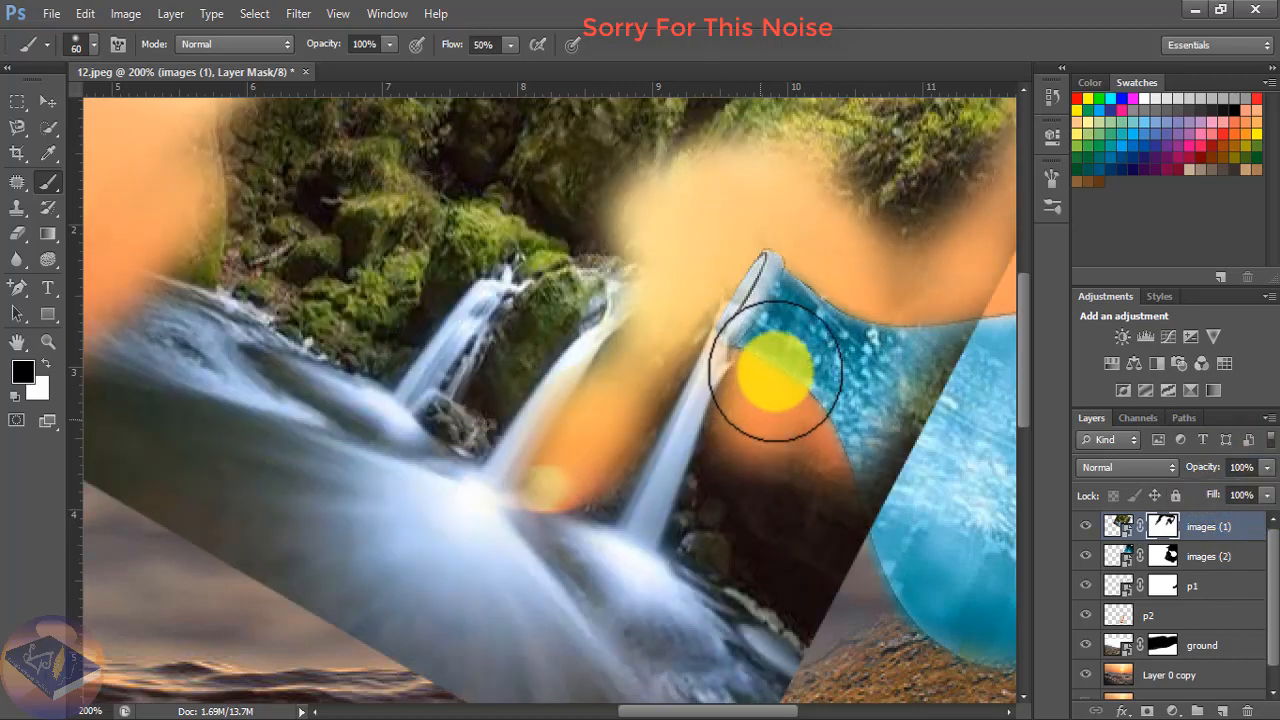
{"action": "mouse_move", "coordinate": [762, 413]}
{"action": "left_mouse_down"}
{"action": "mouse_move", "coordinate": [766, 337]}
{"action": "mouse_move", "coordinate": [777, 354]}
{"action": "left_mouse_up"}
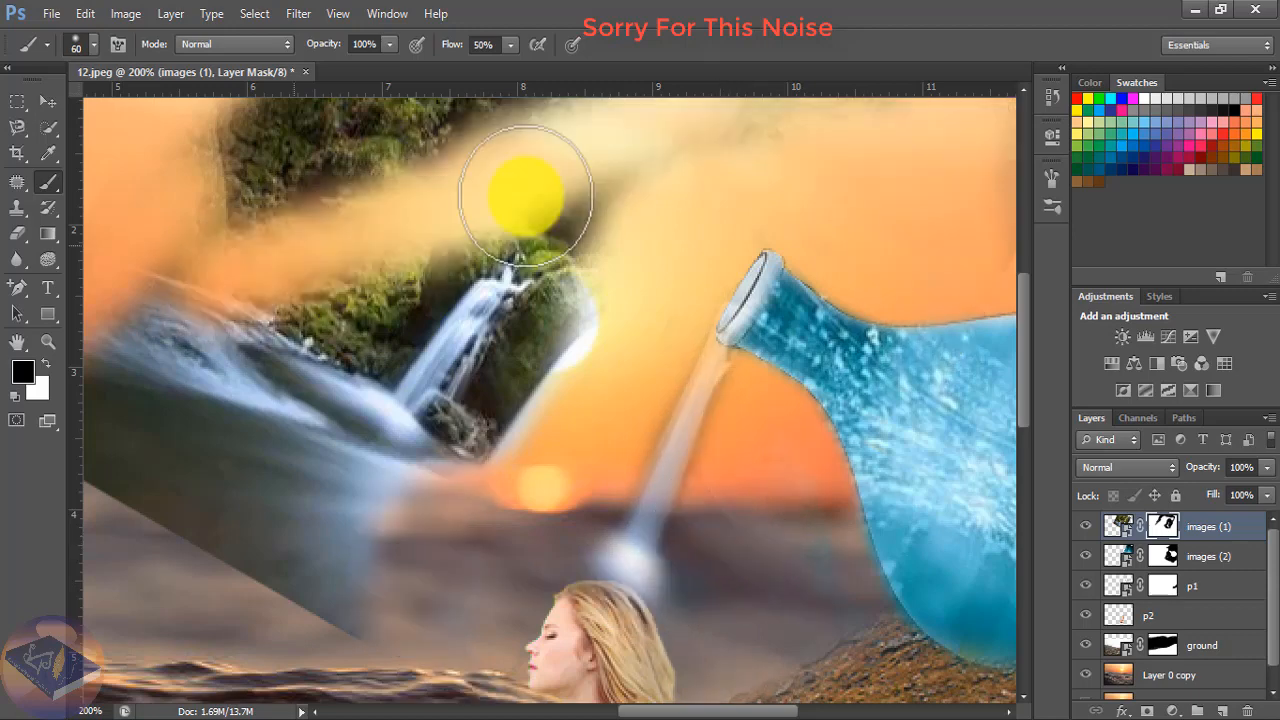
{"action": "mouse_move", "coordinate": [523, 189]}
{"action": "left_mouse_down"}
{"action": "mouse_move", "coordinate": [323, 223]}
{"action": "mouse_move", "coordinate": [449, 137]}
{"action": "mouse_move", "coordinate": [427, 292]}
{"action": "mouse_move", "coordinate": [735, 522]}
{"action": "left_mouse_up"}
Transform the images (1) layer to 92.36% width and 115.03% height so the stream reaches the woman's head, and commit
{"action": "key", "text": "ctrl+t"}
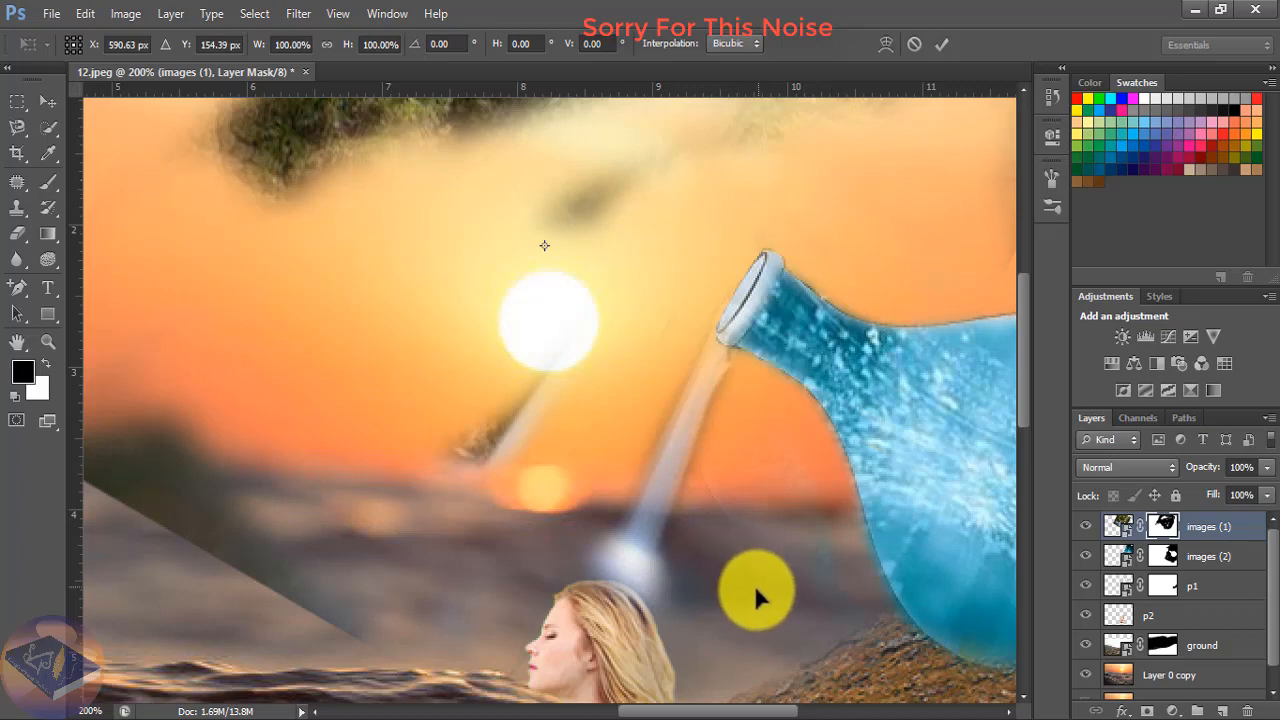
{"action": "key", "text": "ctrl+minus"}
{"action": "key", "text": "ctrl+minus"}
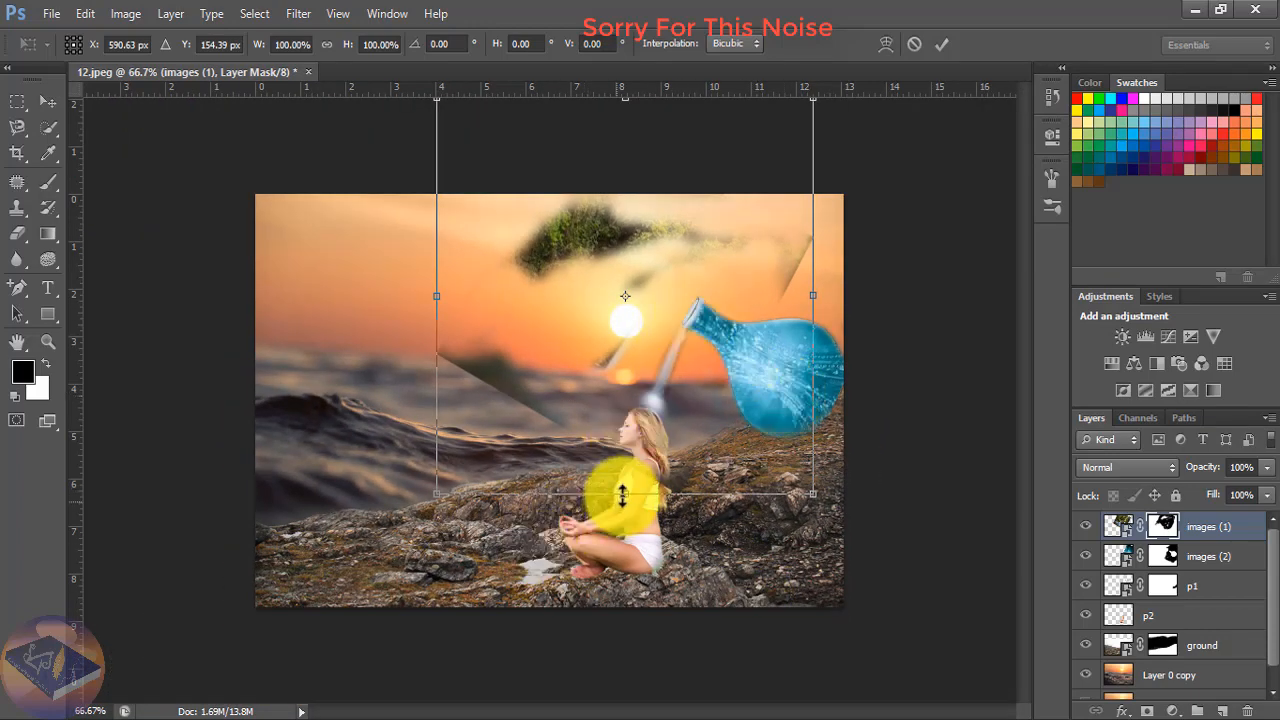
{"action": "left_click_drag", "start_coordinate": [624, 494], "coordinate": [630, 509]}
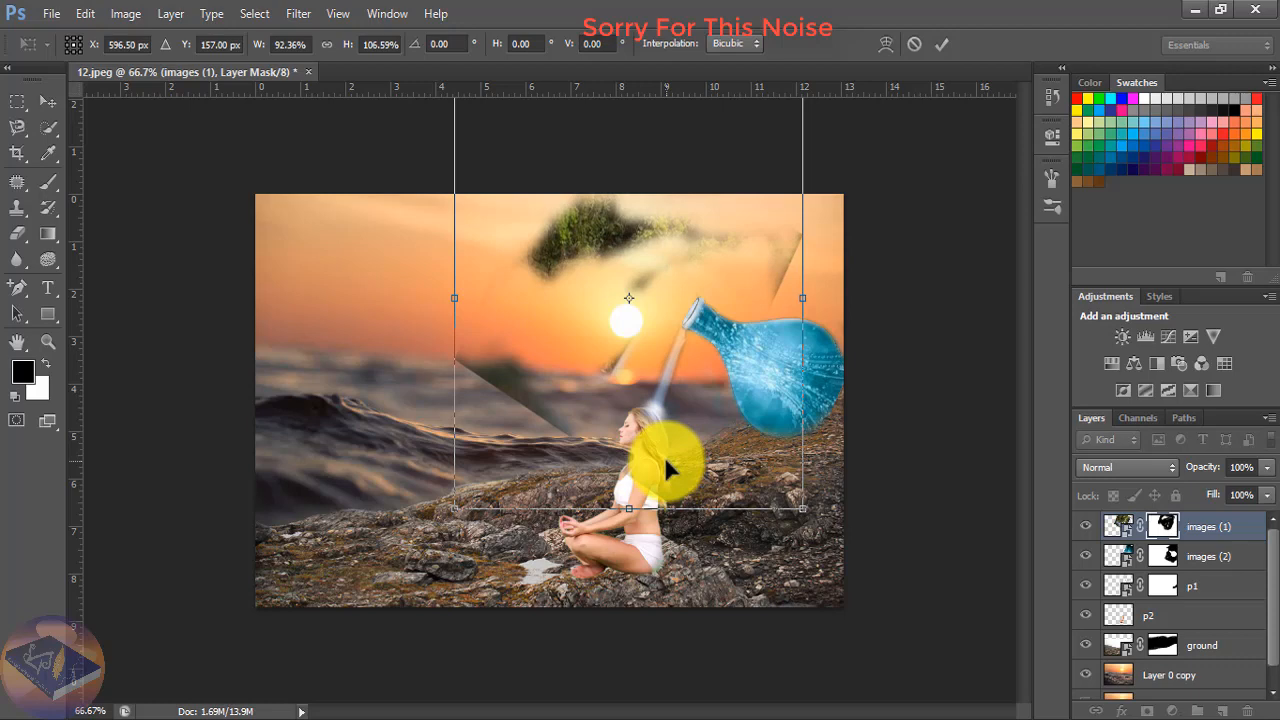
{"action": "left_click_drag", "start_coordinate": [664, 456], "coordinate": [655, 418]}
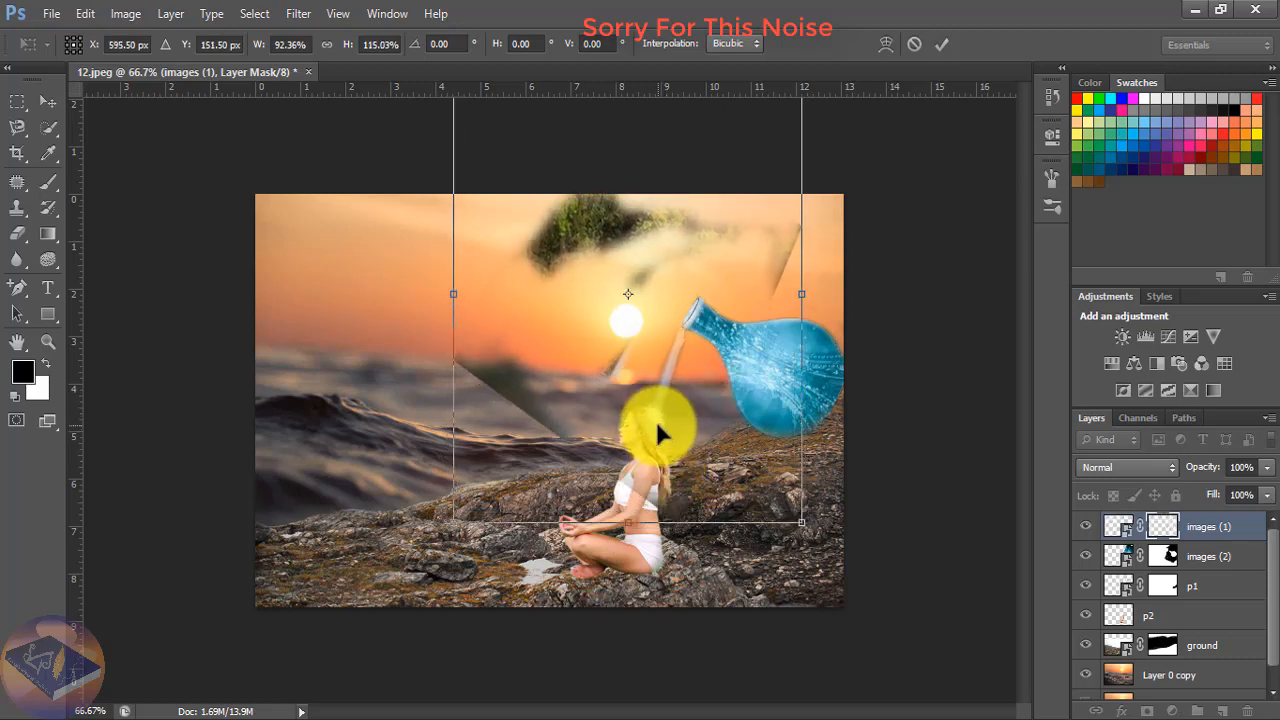
{"action": "key", "text": "Return"}
{"action": "key", "text": "b"}
{"action": "key", "text": "ctrl+1"}
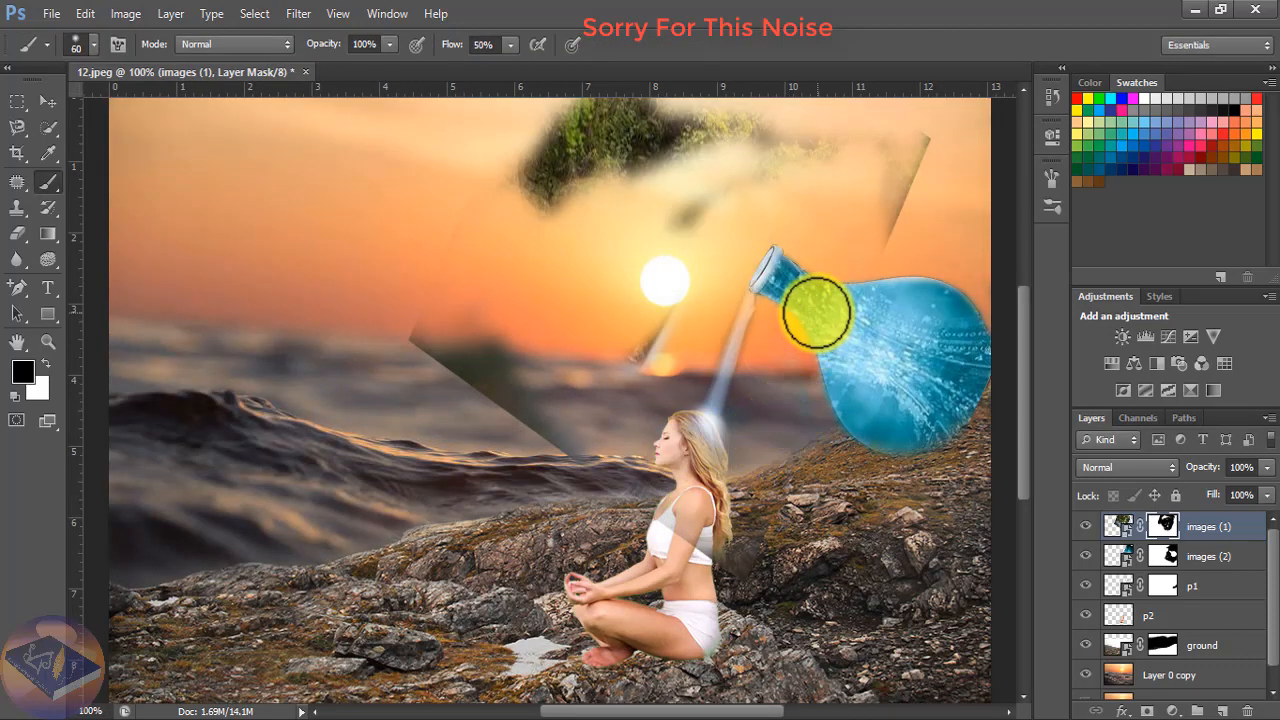
Mask out the leftover forest patches of images (1) around the sun and restore the water stream at the flask's mouth
{"action": "key", "text": "v"}
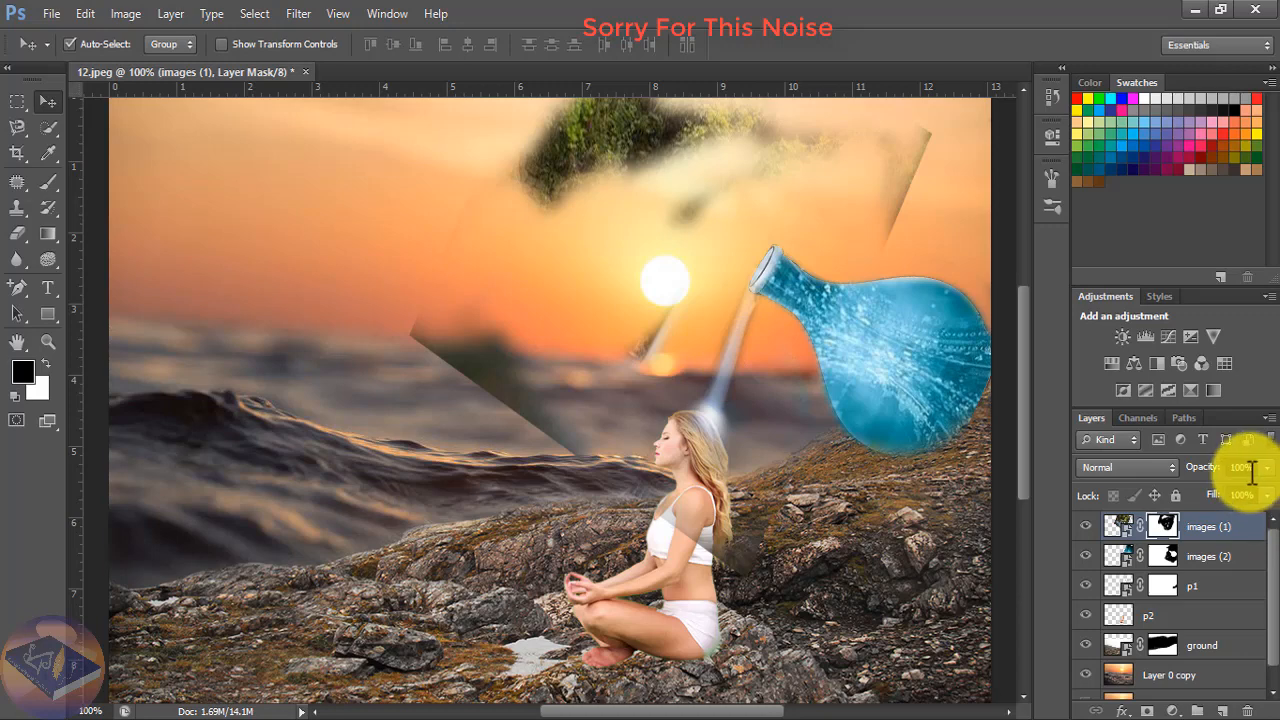
{"action": "key", "text": "b"}
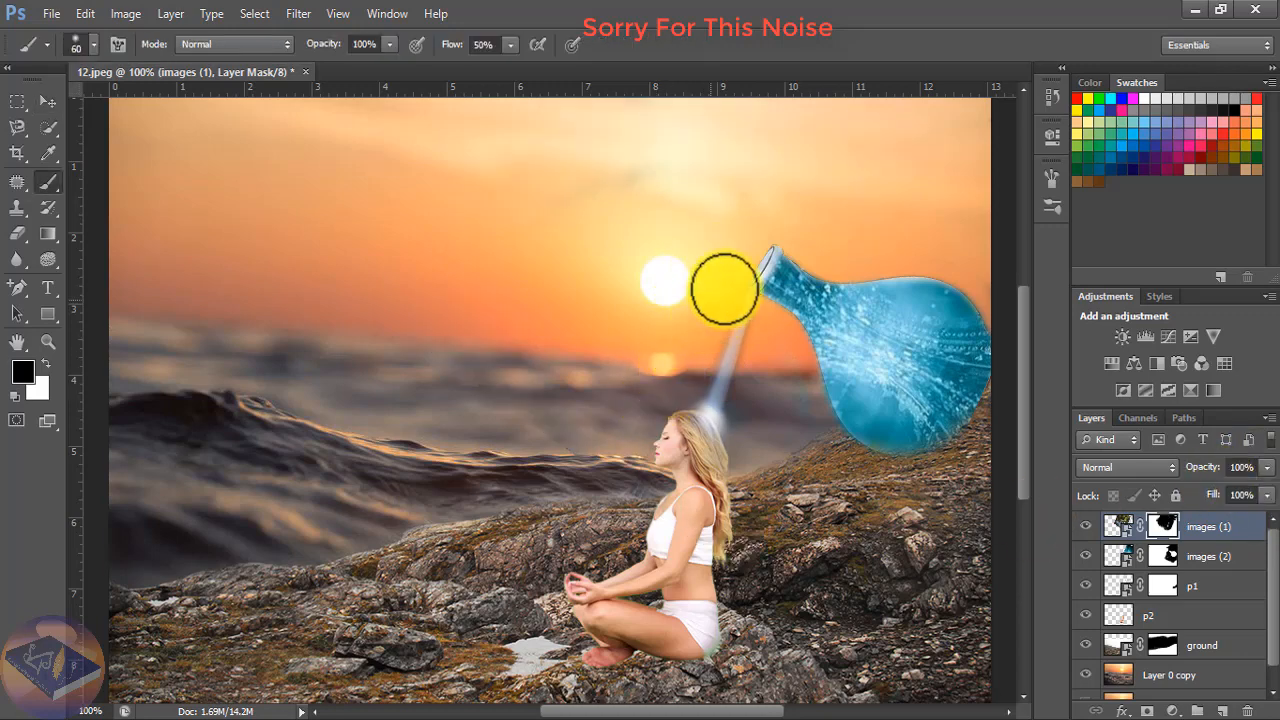
{"action": "key", "text": "x"}
{"action": "left_click_drag", "start_coordinate": [742, 250], "coordinate": [776, 328]}
{"action": "key", "text": "x"}
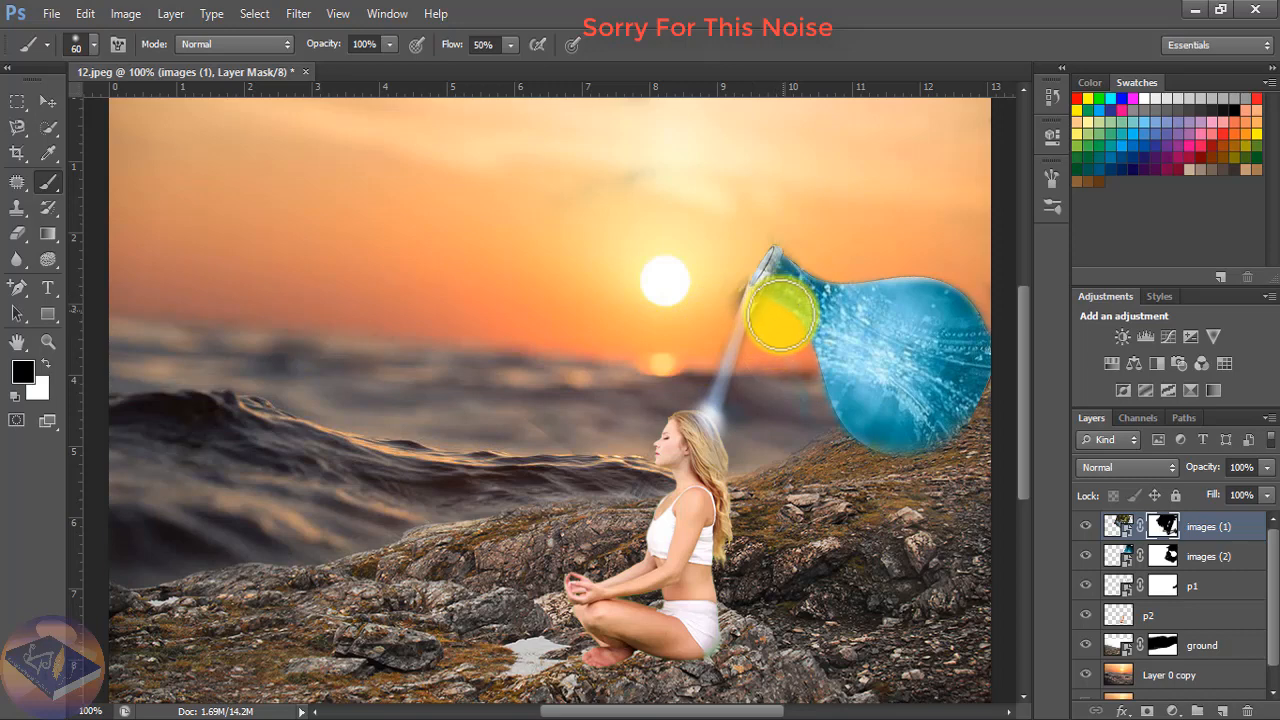
{"action": "key", "text": "ctrl+2"}
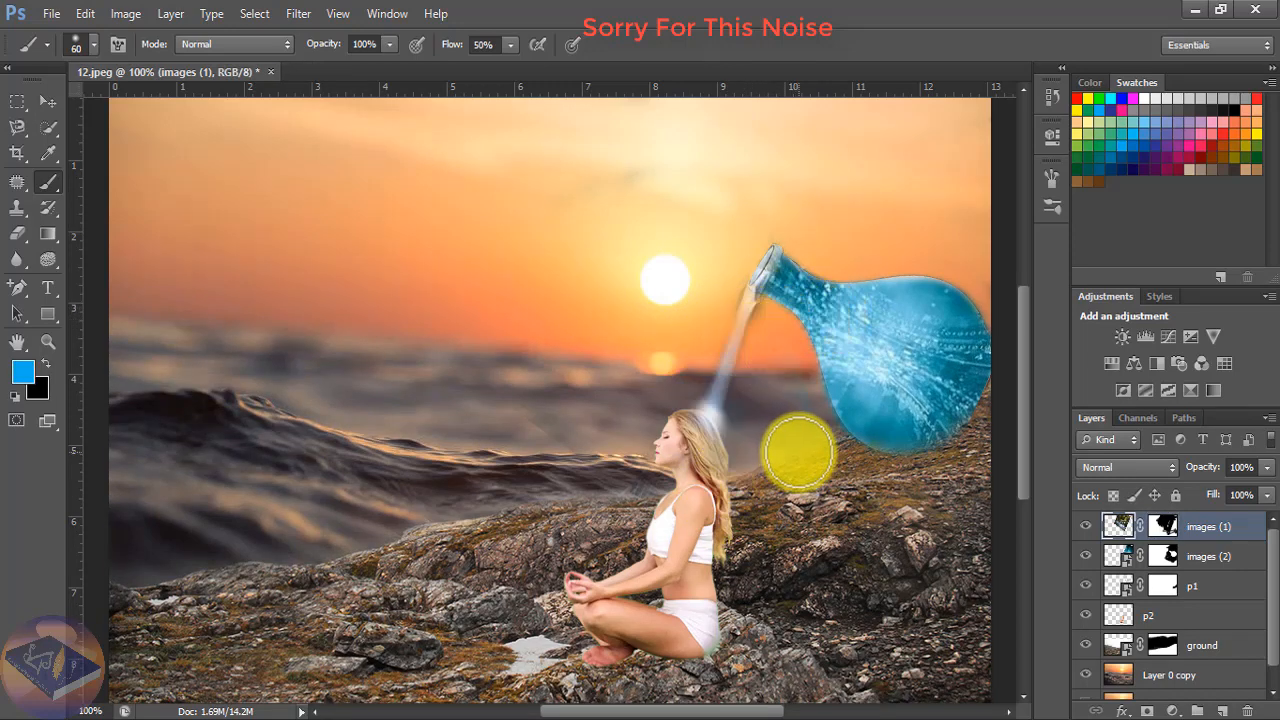
Place the fire_001_by_danf83stock-d6uo4ec image, scale it to about 24.7%, and move it over the flask's round base
{"action": "left_click", "coordinate": [1191, 9]}
{"action": "left_click", "coordinate": [781, 182]}
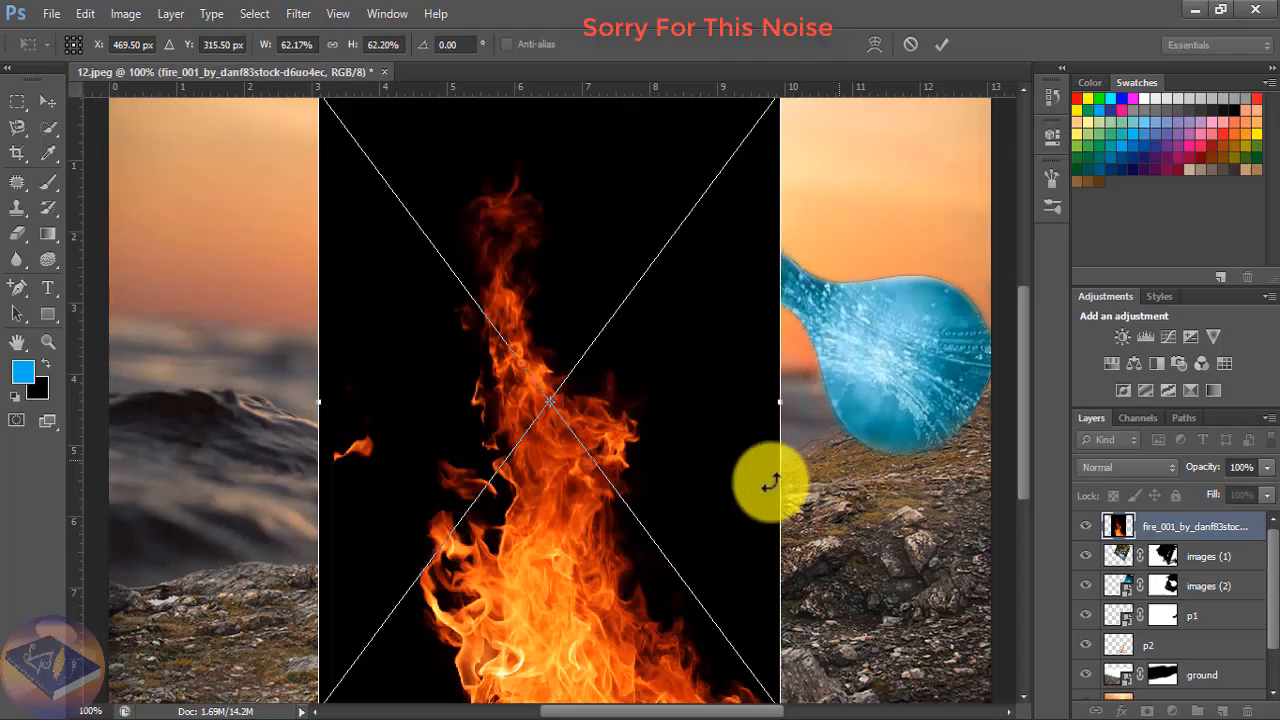
{"action": "left_click_drag", "start_coordinate": [672, 517], "coordinate": [792, 570]}
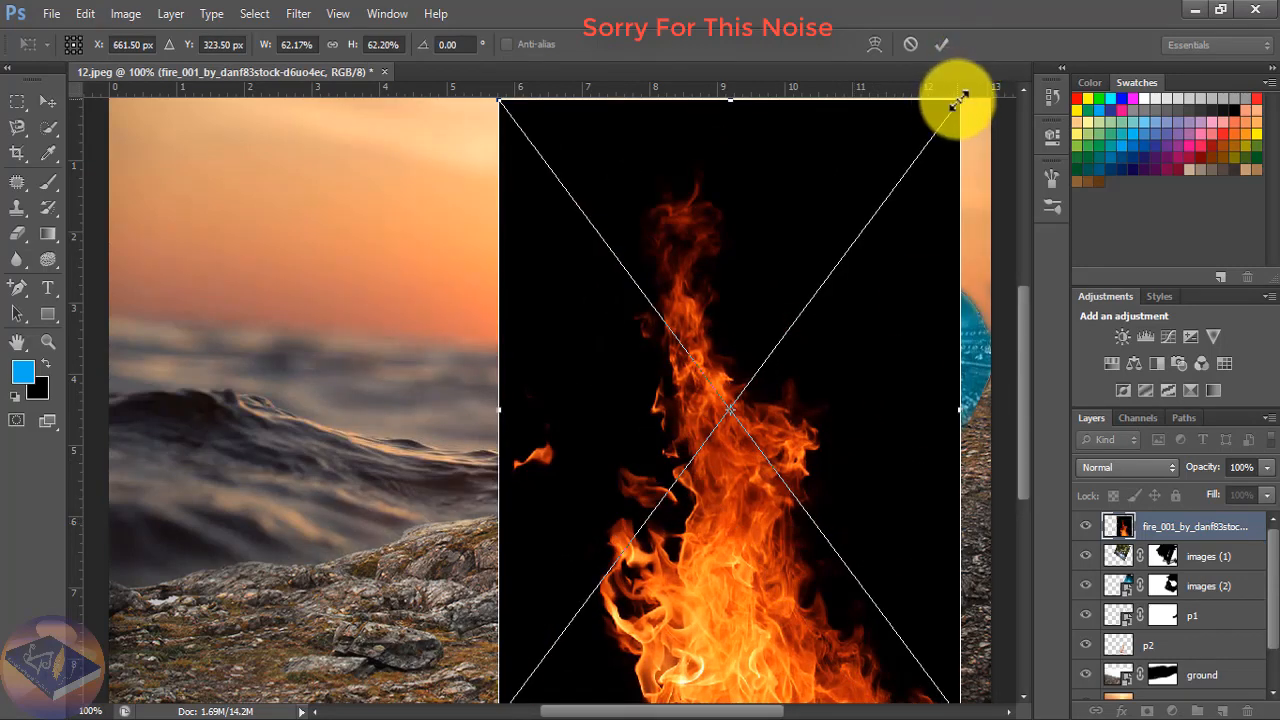
{"action": "left_click_drag", "start_coordinate": [962, 100], "coordinate": [822, 289]}
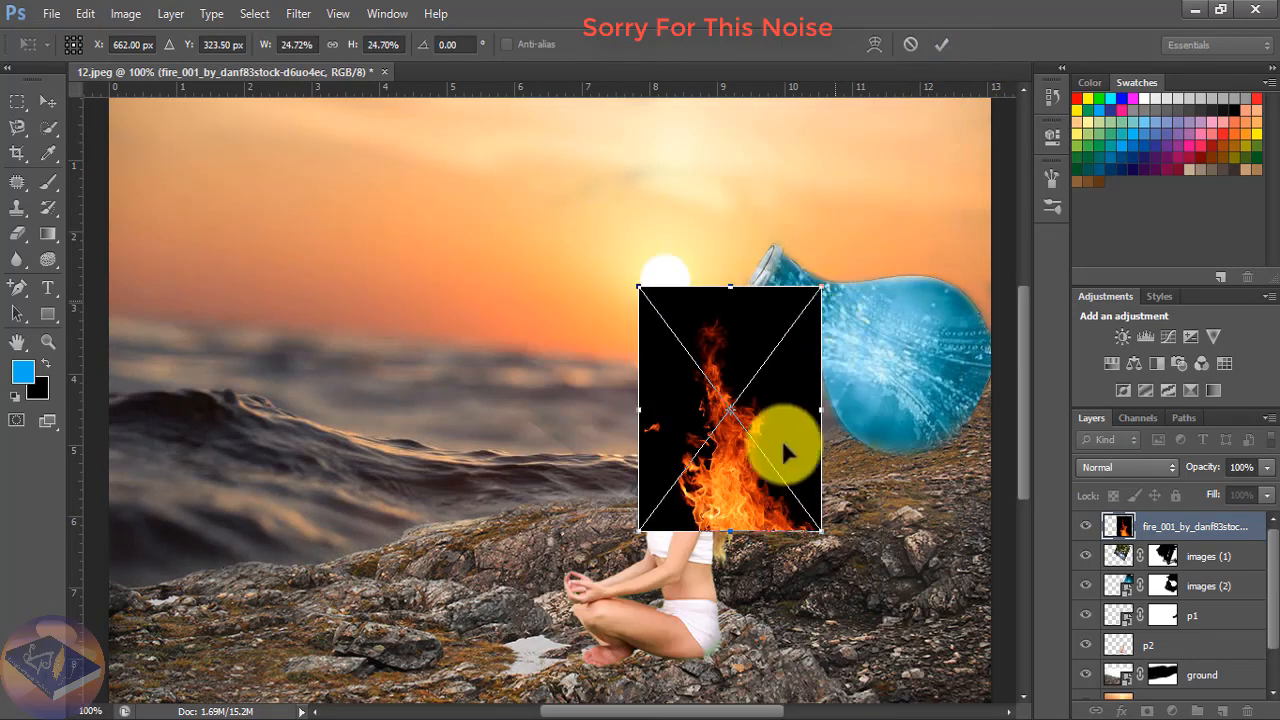
{"action": "left_click_drag", "start_coordinate": [729, 475], "coordinate": [947, 464]}
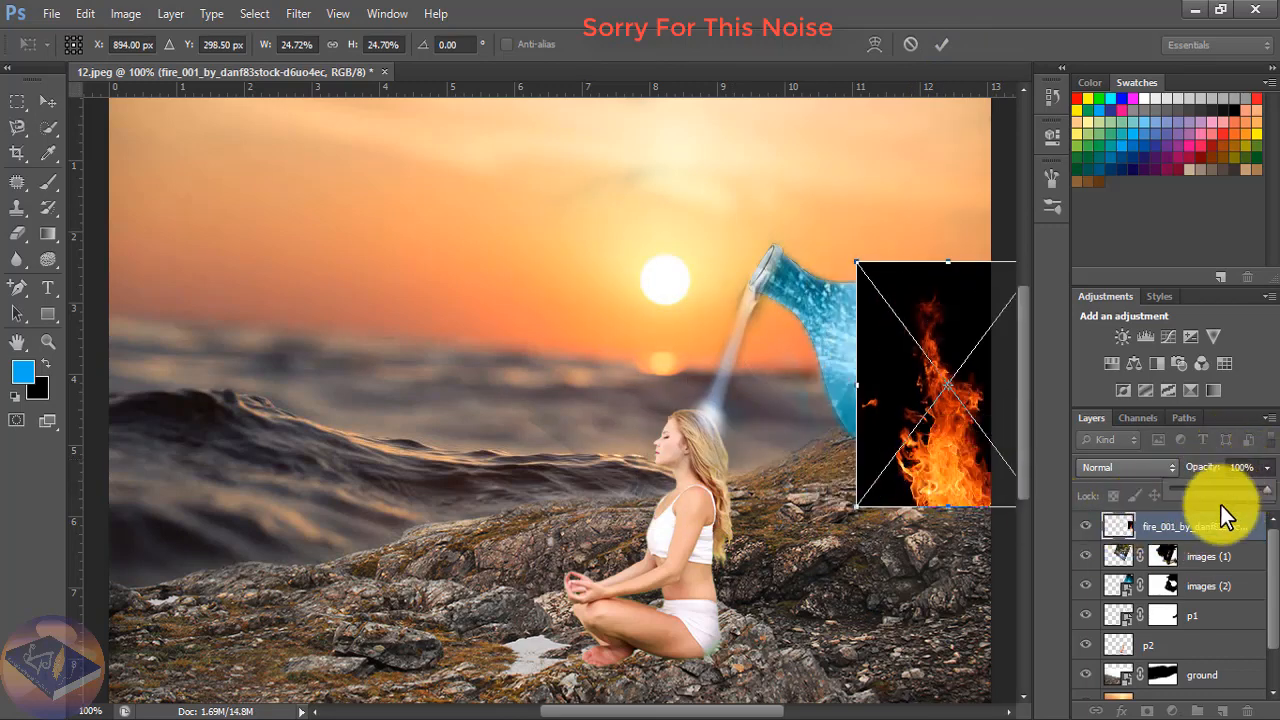
Lower the fire layer's opacity to 46%, stretch it to 31.35% height over the flask's outer end, and commit
{"action": "left_click_drag", "start_coordinate": [1246, 491], "coordinate": [1220, 494]}
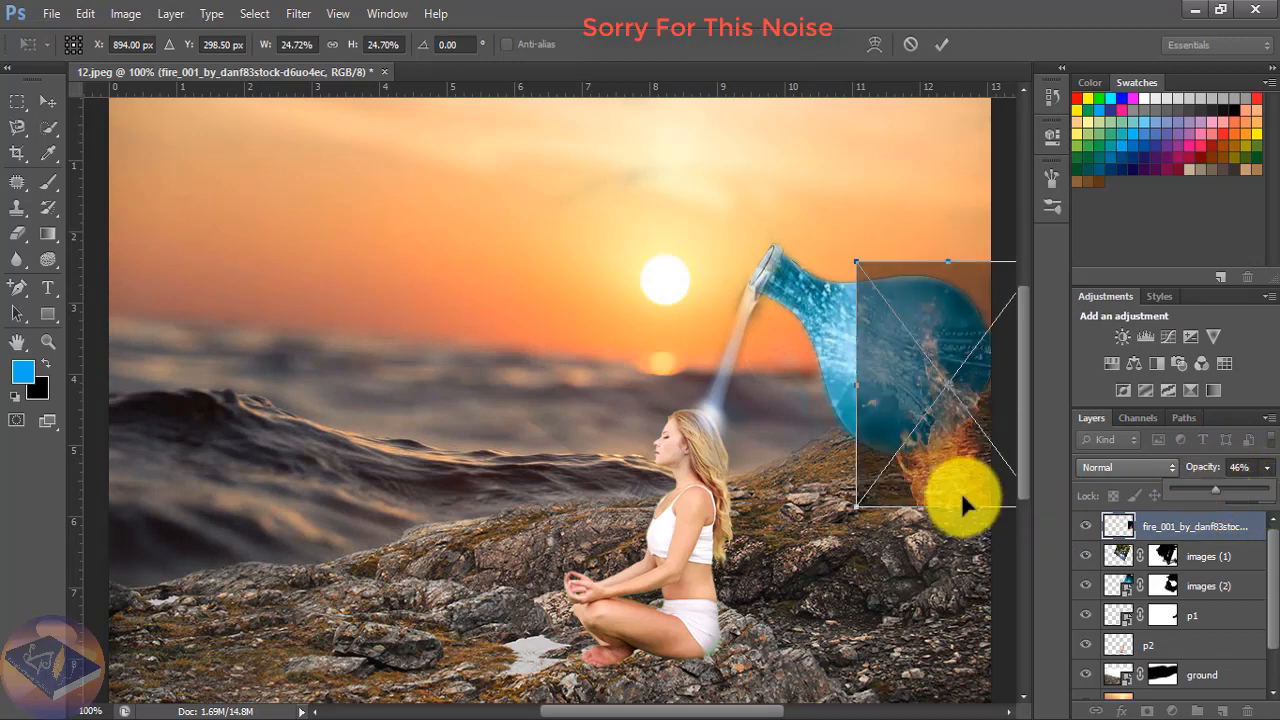
{"action": "left_click_drag", "start_coordinate": [962, 482], "coordinate": [930, 500]}
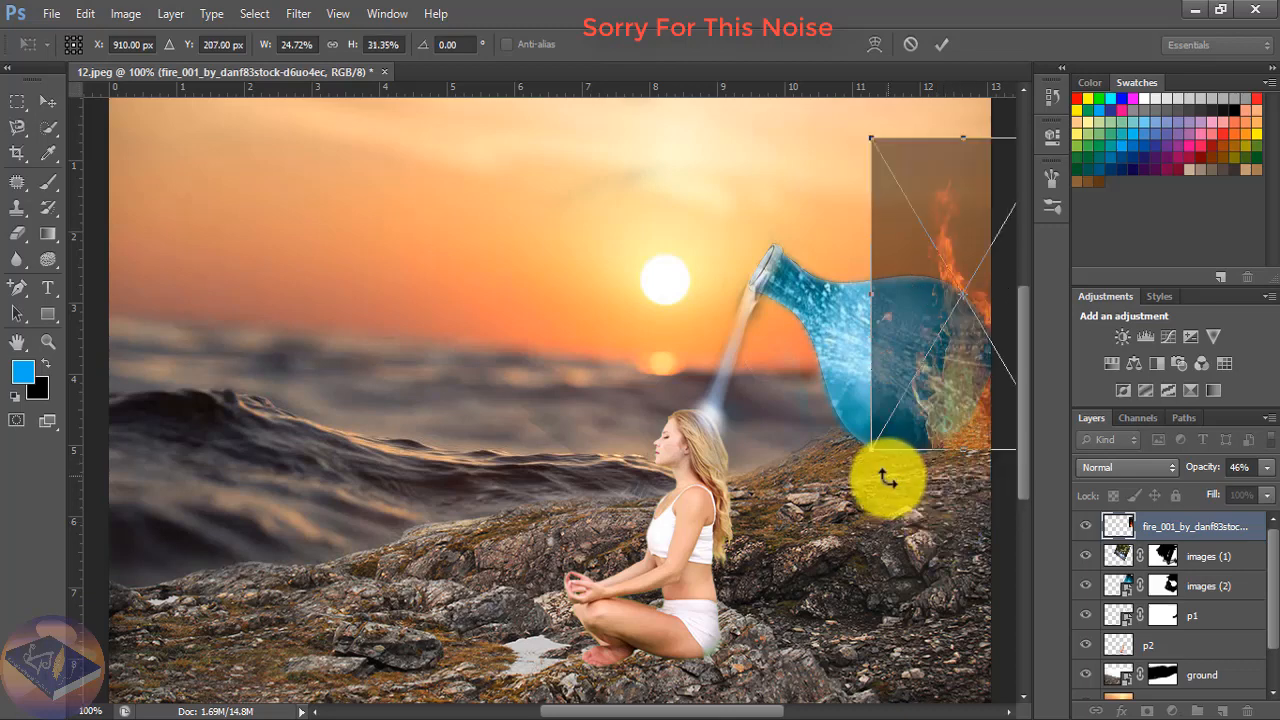
{"action": "key", "text": "Return"}
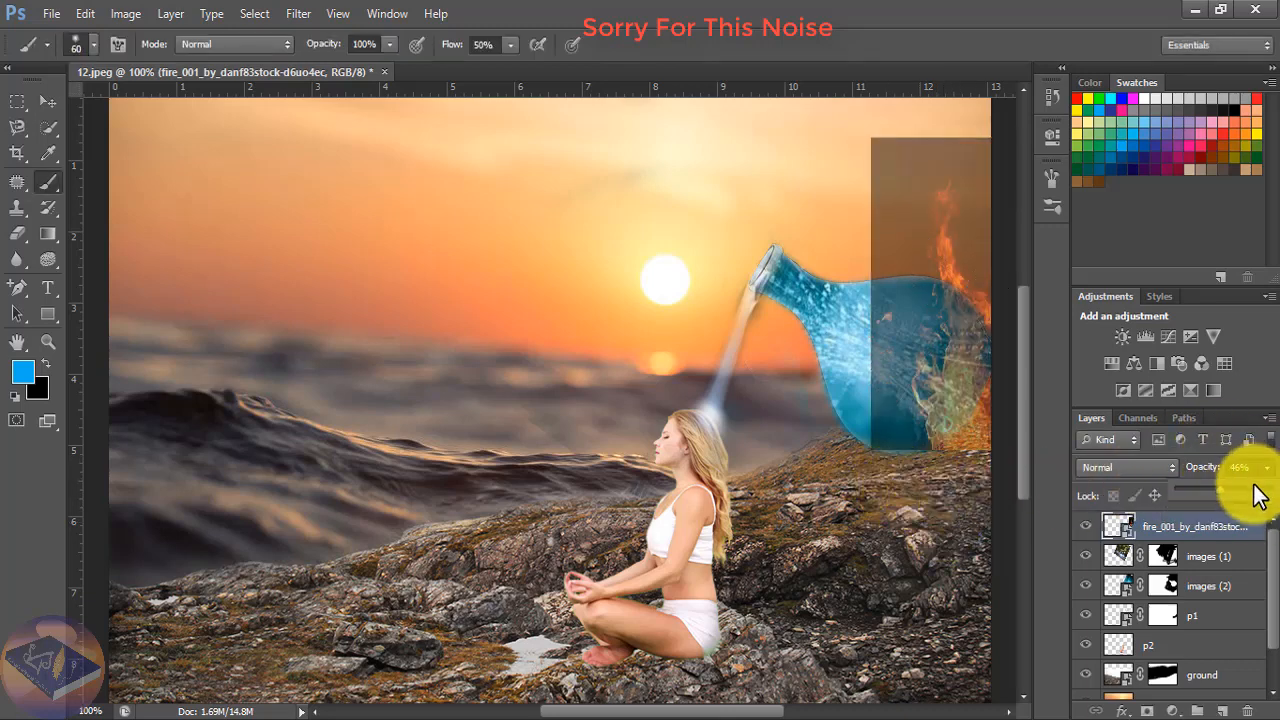
Set the fire layer's opacity to 100% and mask out the black surroundings so flames fill only the flask's outer end
{"action": "left_click_drag", "start_coordinate": [1258, 495], "coordinate": [1275, 495]}
{"action": "left_click", "coordinate": [1148, 711]}
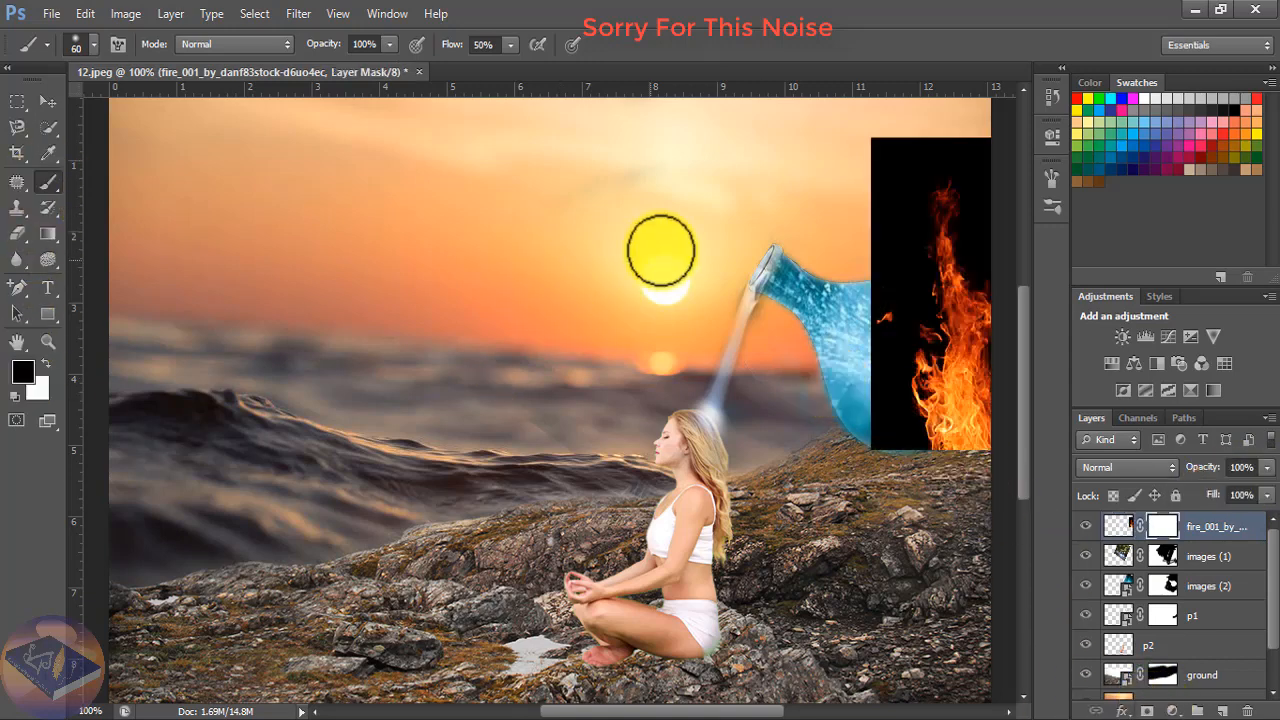
{"action": "mouse_move", "coordinate": [846, 149]}
{"action": "left_mouse_down"}
{"action": "mouse_move", "coordinate": [946, 191]}
{"action": "mouse_move", "coordinate": [863, 196]}
{"action": "mouse_move", "coordinate": [903, 158]}
{"action": "mouse_move", "coordinate": [910, 192]}
{"action": "mouse_move", "coordinate": [945, 199]}
{"action": "mouse_move", "coordinate": [887, 225]}
{"action": "mouse_move", "coordinate": [876, 395]}
{"action": "mouse_move", "coordinate": [887, 458]}
{"action": "mouse_move", "coordinate": [919, 338]}
{"action": "mouse_move", "coordinate": [905, 436]}
{"action": "mouse_move", "coordinate": [910, 456]}
{"action": "mouse_move", "coordinate": [957, 480]}
{"action": "left_mouse_up"}
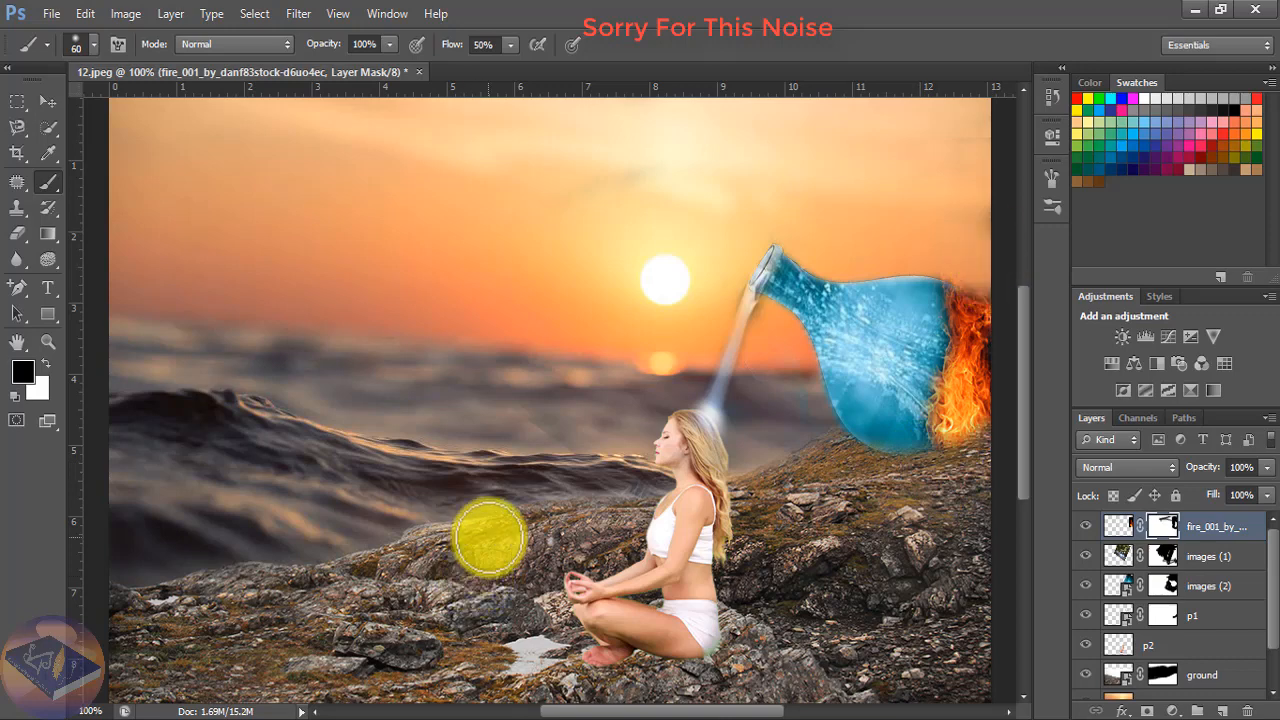